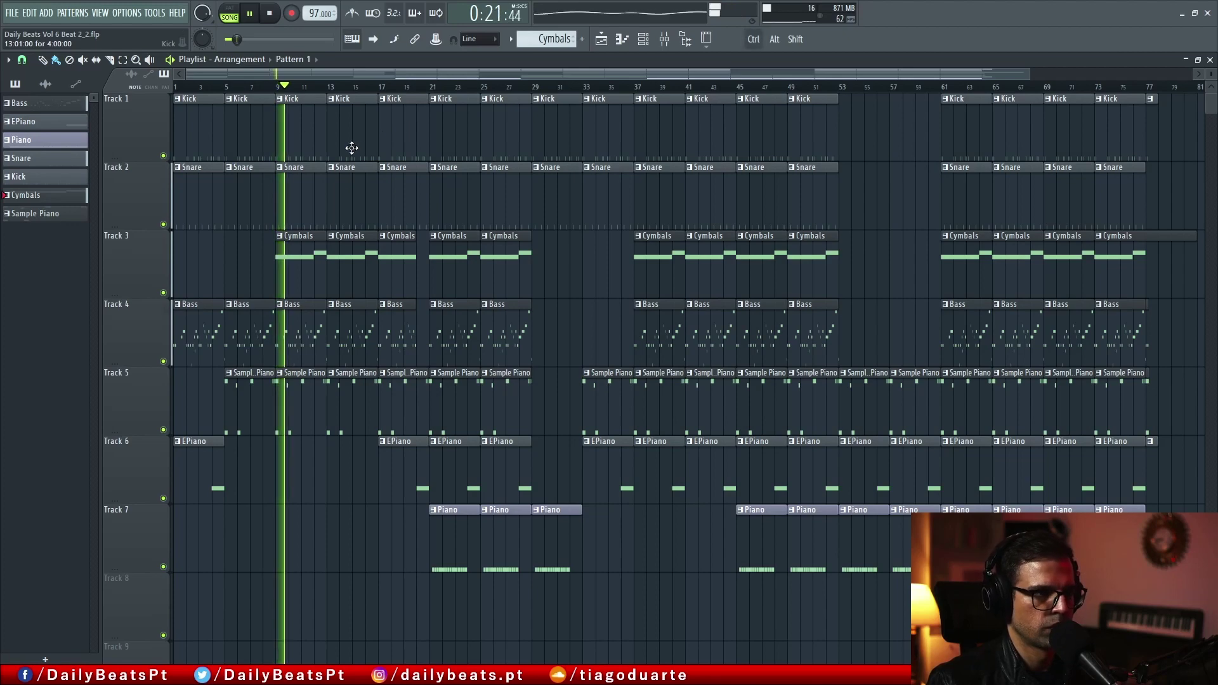
# Review the arrangement during song playback, continuing from bar 17, and stop playback
pyautogui.scroll(3, 351, 147)
pyautogui.moveTo(352, 147); pyautogui.dragTo(495, 163)
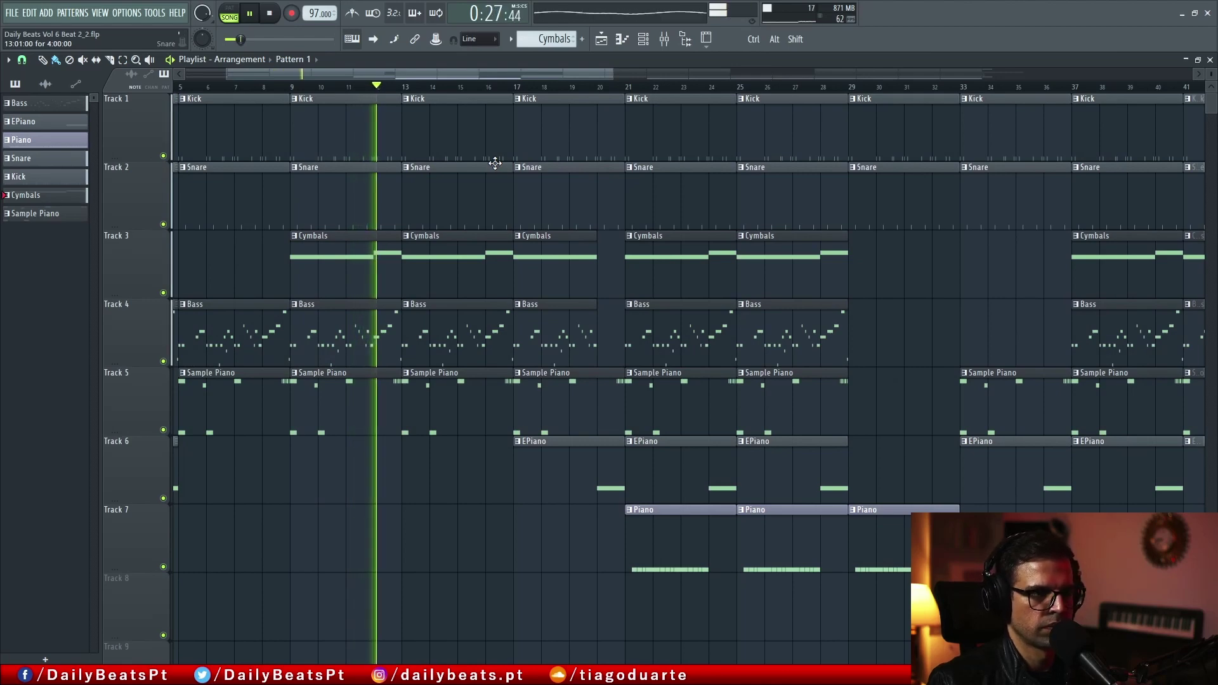
pyautogui.click(515, 88)
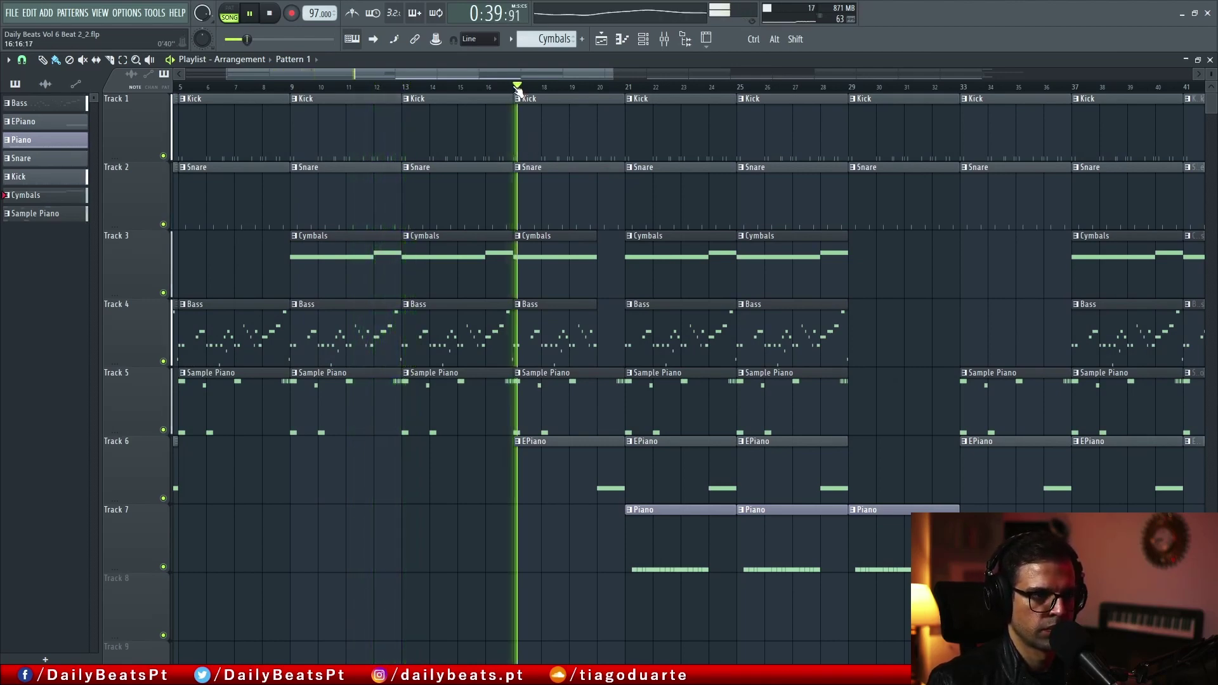
pyautogui.moveTo(666, 349); pyautogui.dragTo(536, 386)
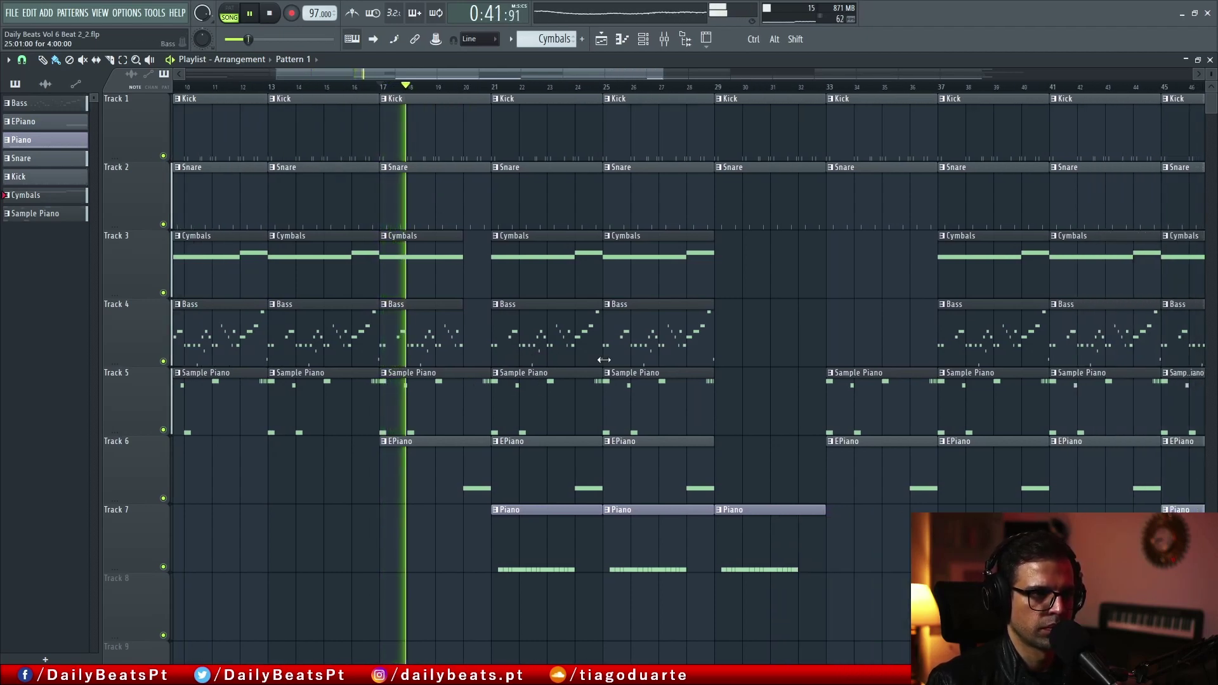
pyautogui.moveTo(714, 349); pyautogui.dragTo(667, 368)
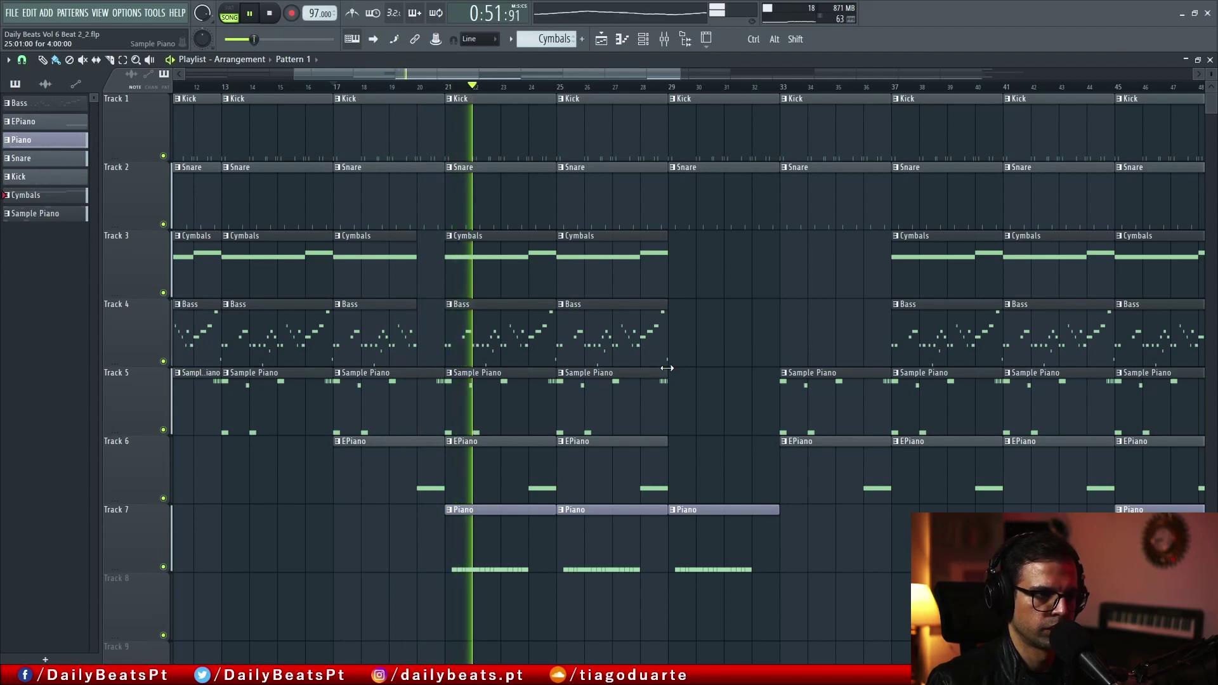
pyautogui.keyDown('ctrl'); pyautogui.scroll(-1, 665, 368); pyautogui.keyUp('ctrl')
pyautogui.keyDown('ctrl'); pyautogui.scroll(-2, 665, 368); pyautogui.keyUp('ctrl')
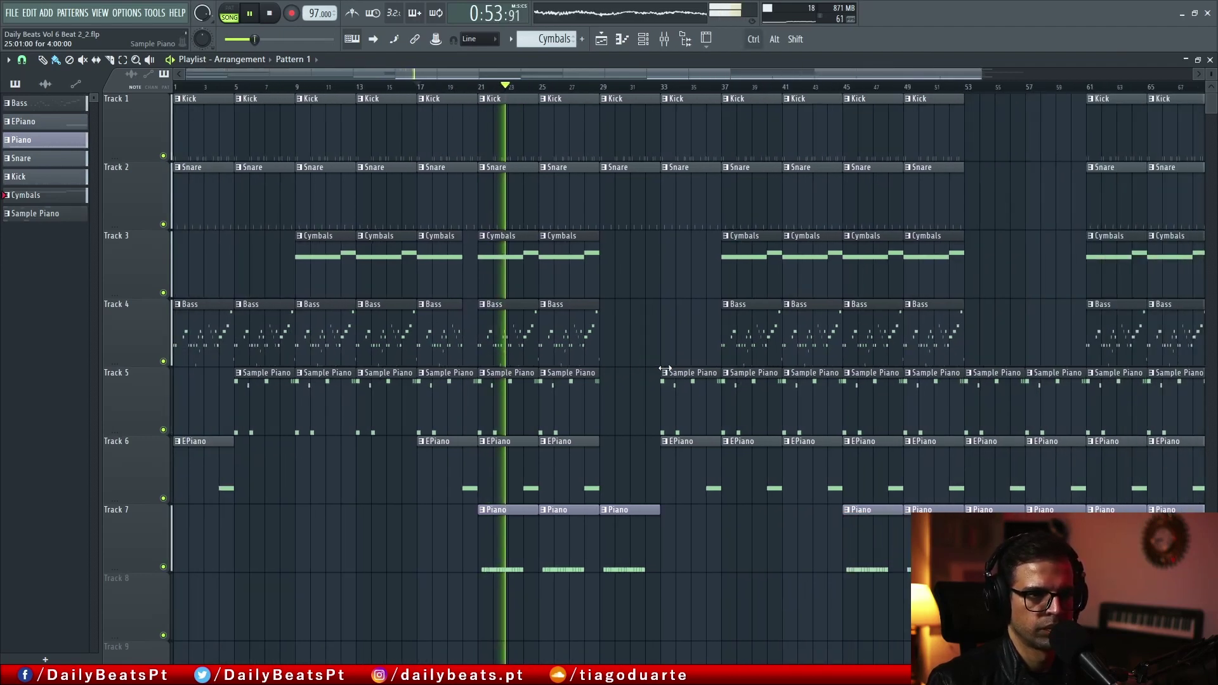
pyautogui.keyDown('ctrl'); pyautogui.scroll(4, 473, 336); pyautogui.keyUp('ctrl')
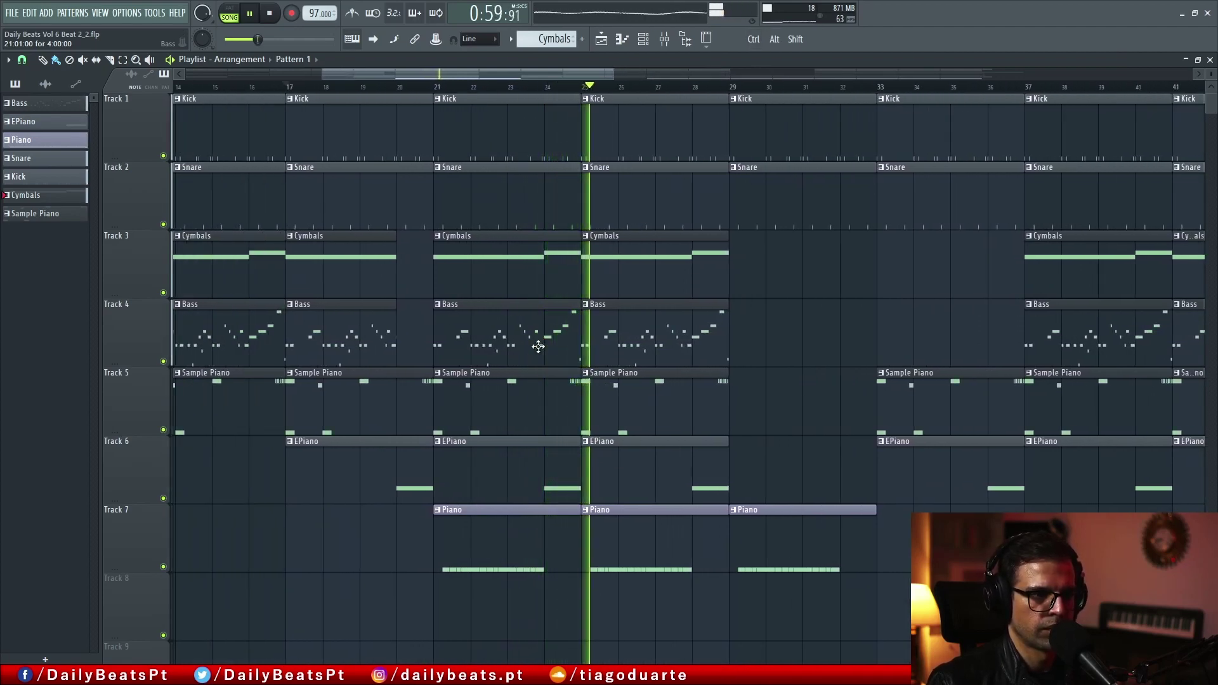
pyautogui.press('space')
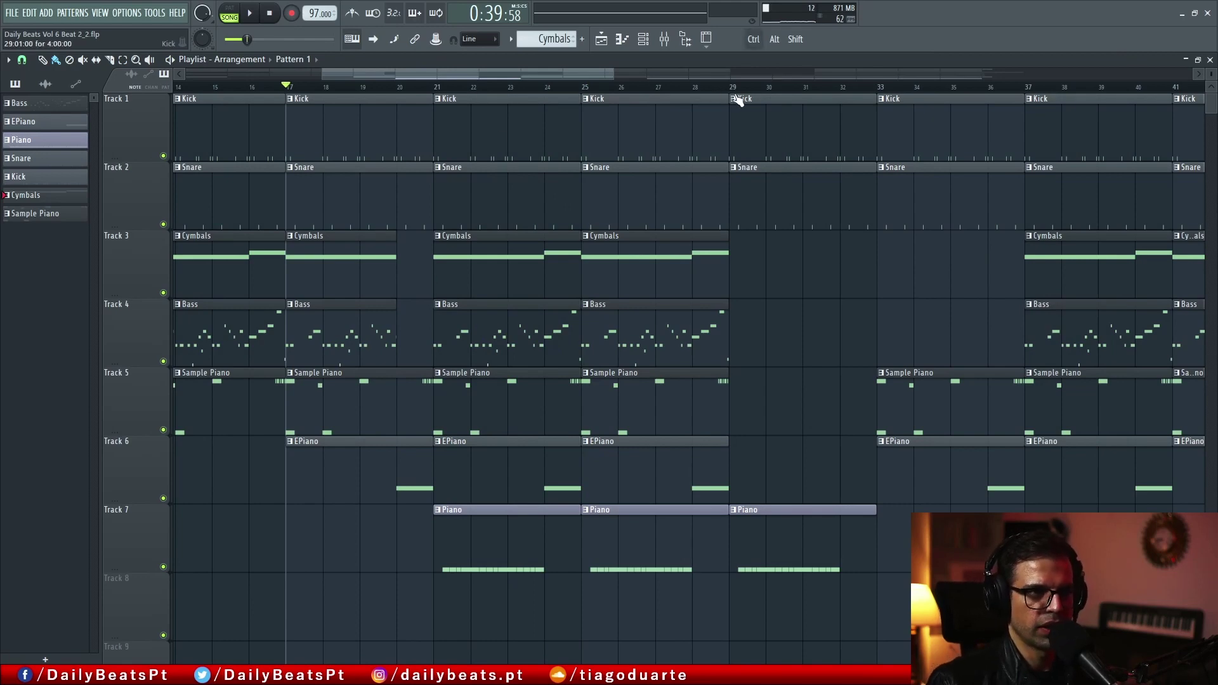
# Set the playback range to bars 21 through 28, select the Kick pattern and solo the Kick track
pyautogui.moveTo(733, 92); pyautogui.dragTo(434, 99)
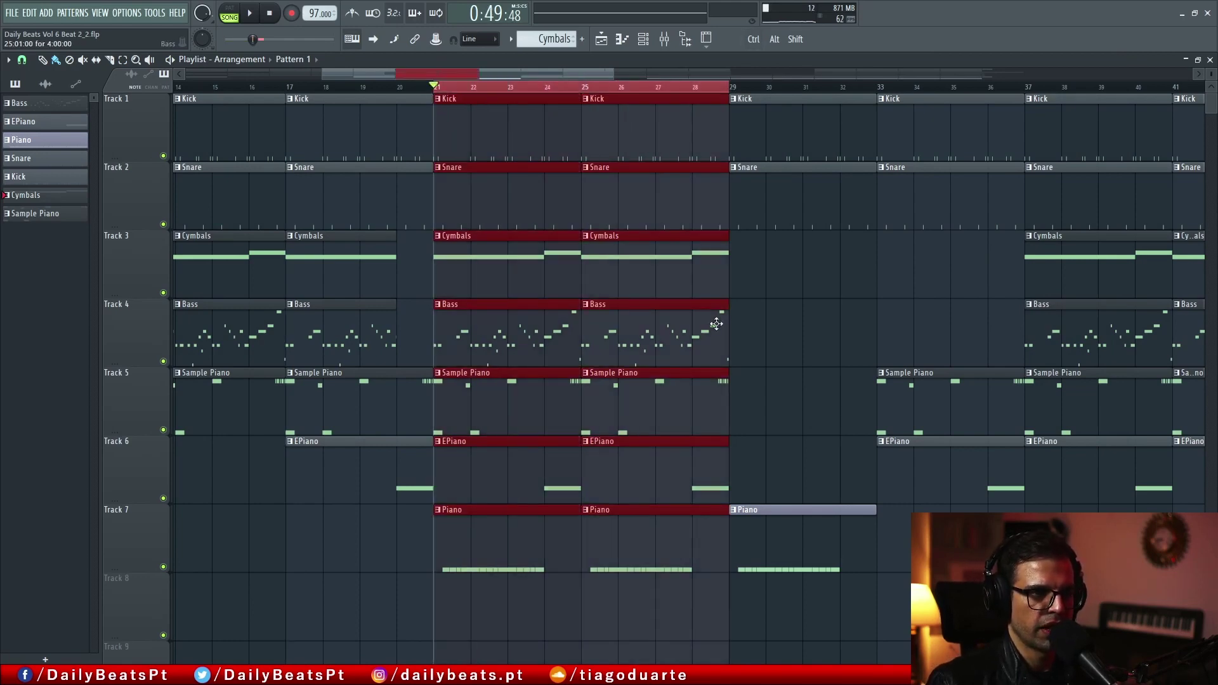
pyautogui.hotkey('ctrl', 'd')
pyautogui.scroll(4, 470, 237)
pyautogui.scroll(-3, 470, 237)
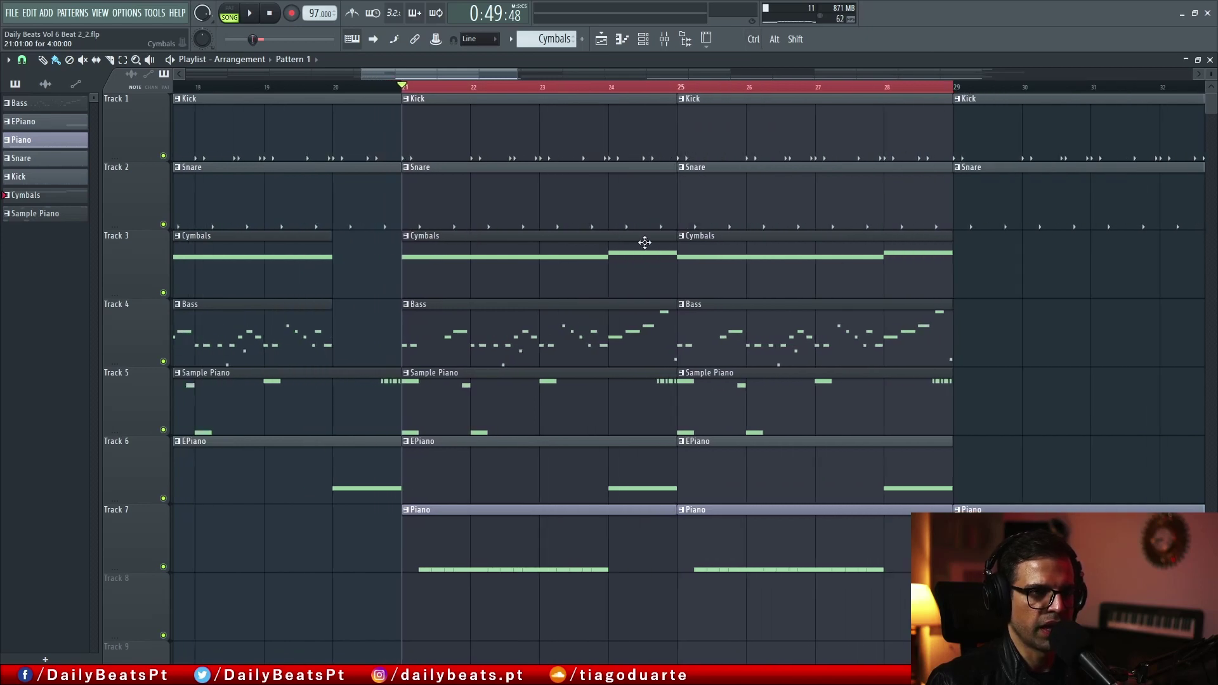
pyautogui.click(379, 145)
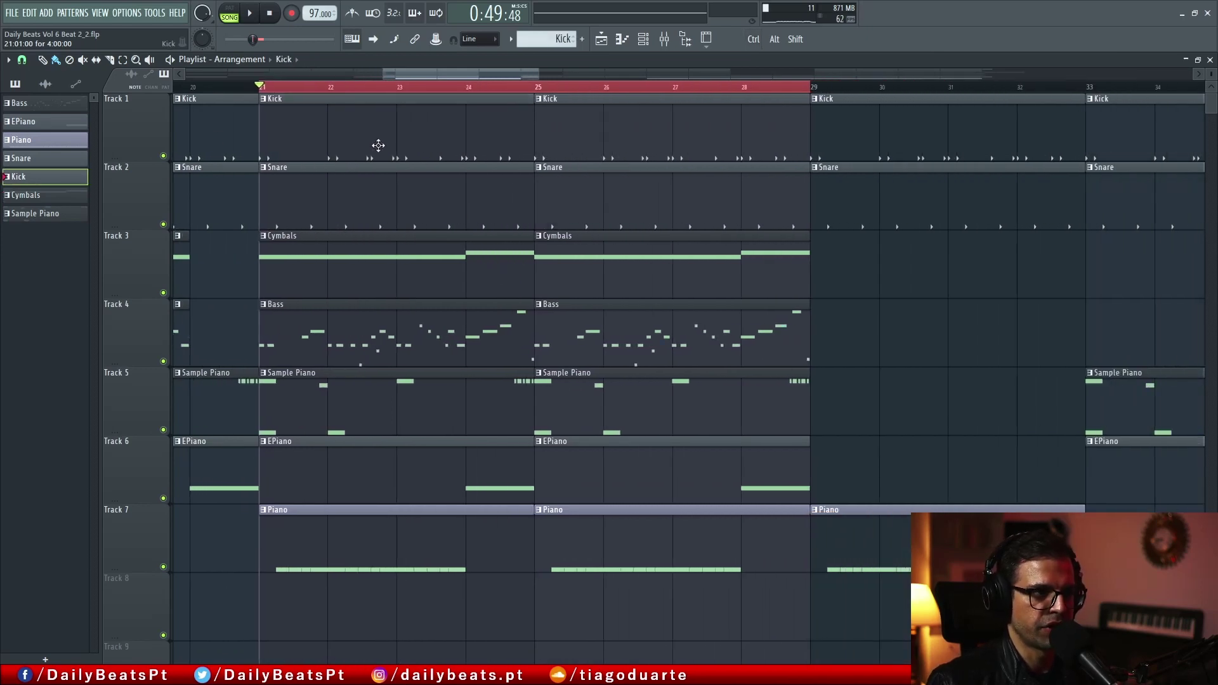
pyautogui.rightClick(164, 156)
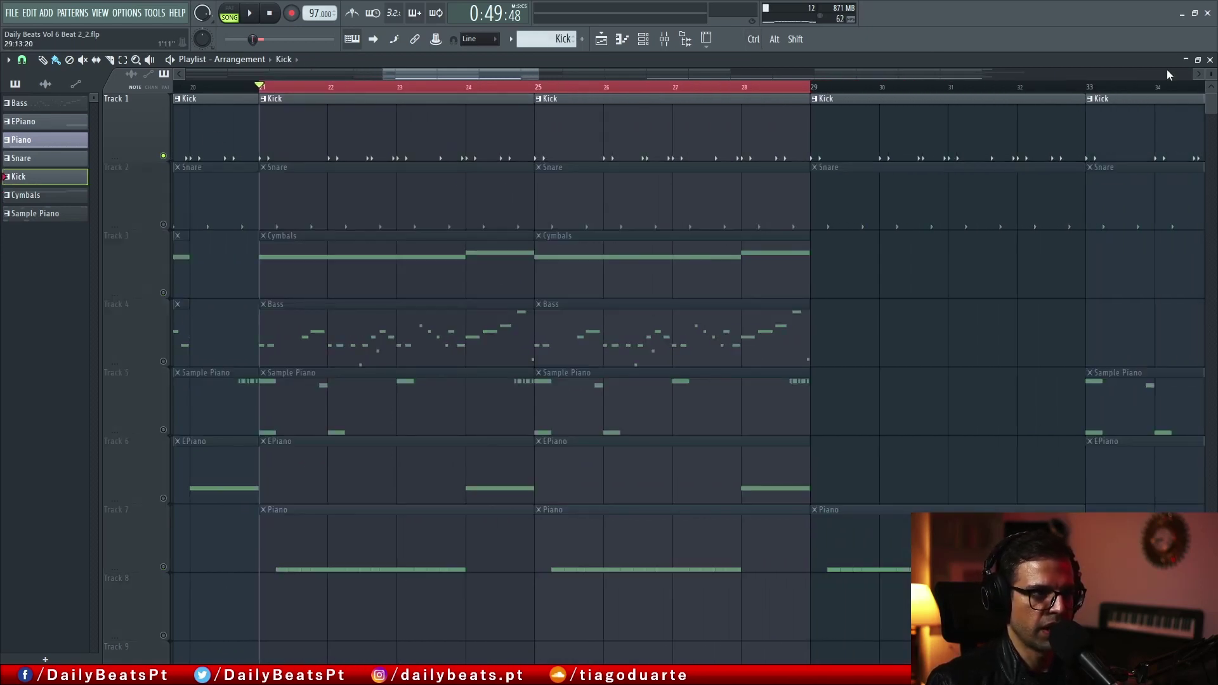
# Examine the Kick channel's sample file and waveform, and close its settings
pyautogui.click(1209, 59)
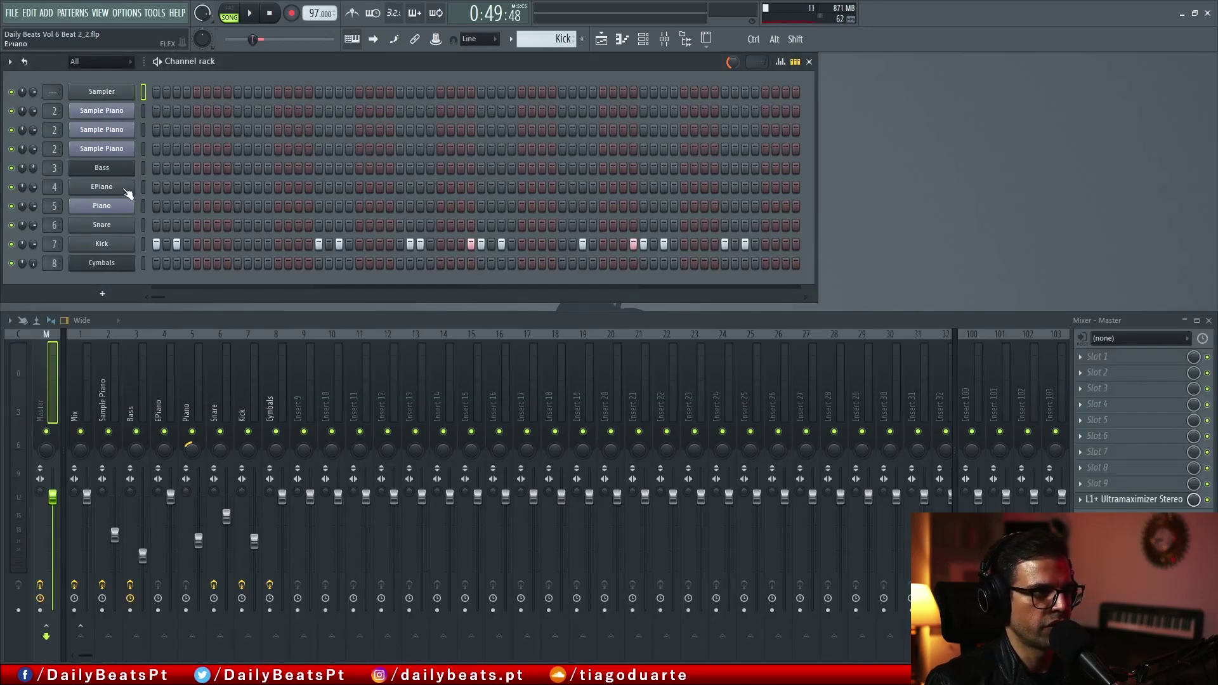
pyautogui.click(127, 248)
pyautogui.click(122, 189)
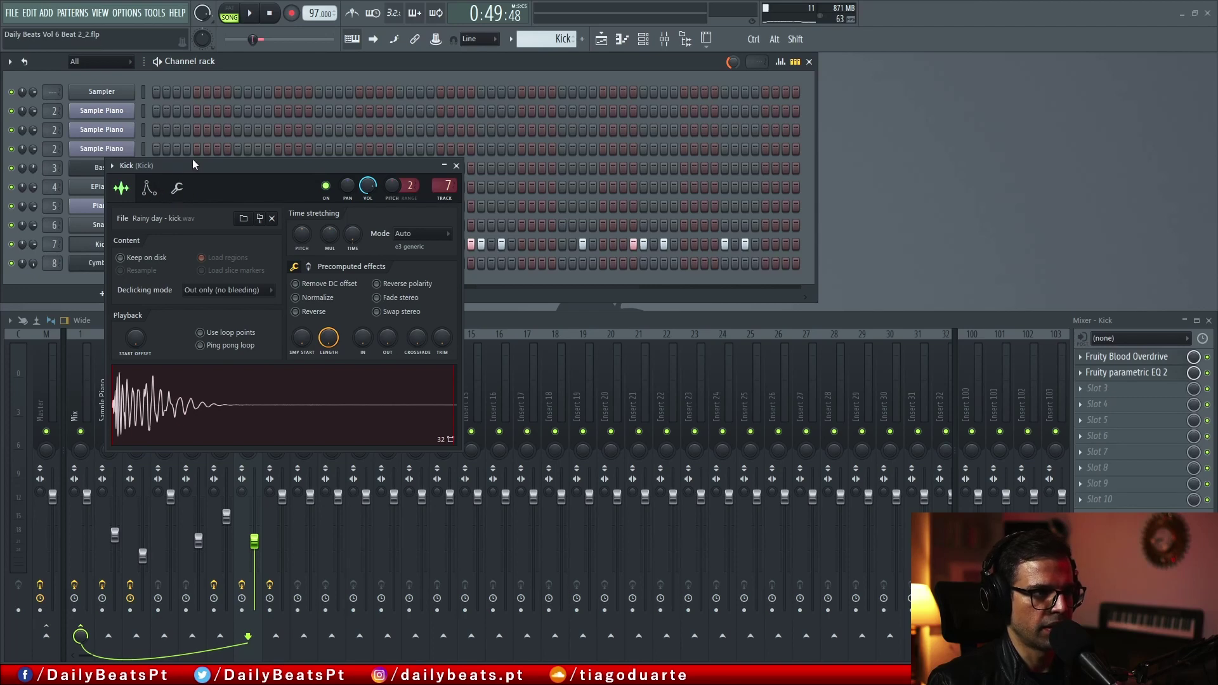
pyautogui.moveTo(193, 164); pyautogui.dragTo(306, 141)
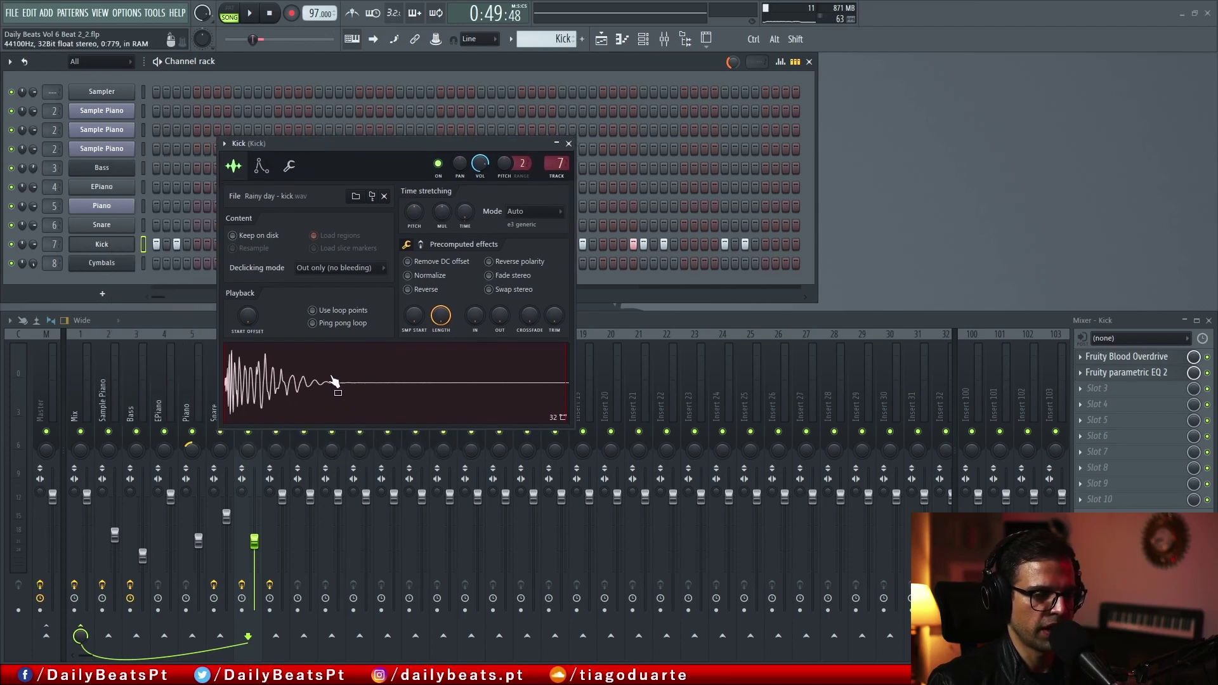
pyautogui.click(569, 144)
# Select the Snare pattern from the playlist, and inspect and audition the Snare channel's sample
pyautogui.click(602, 39)
pyautogui.click(293, 205)
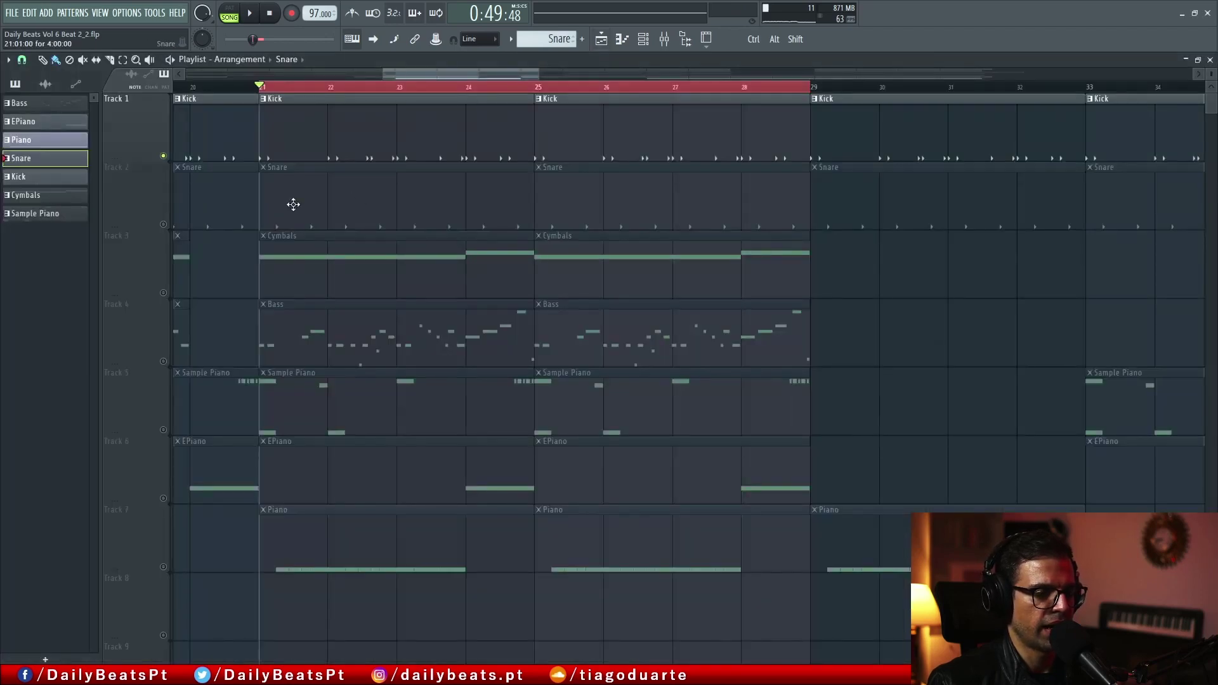
pyautogui.press('F5')
pyautogui.click(128, 233)
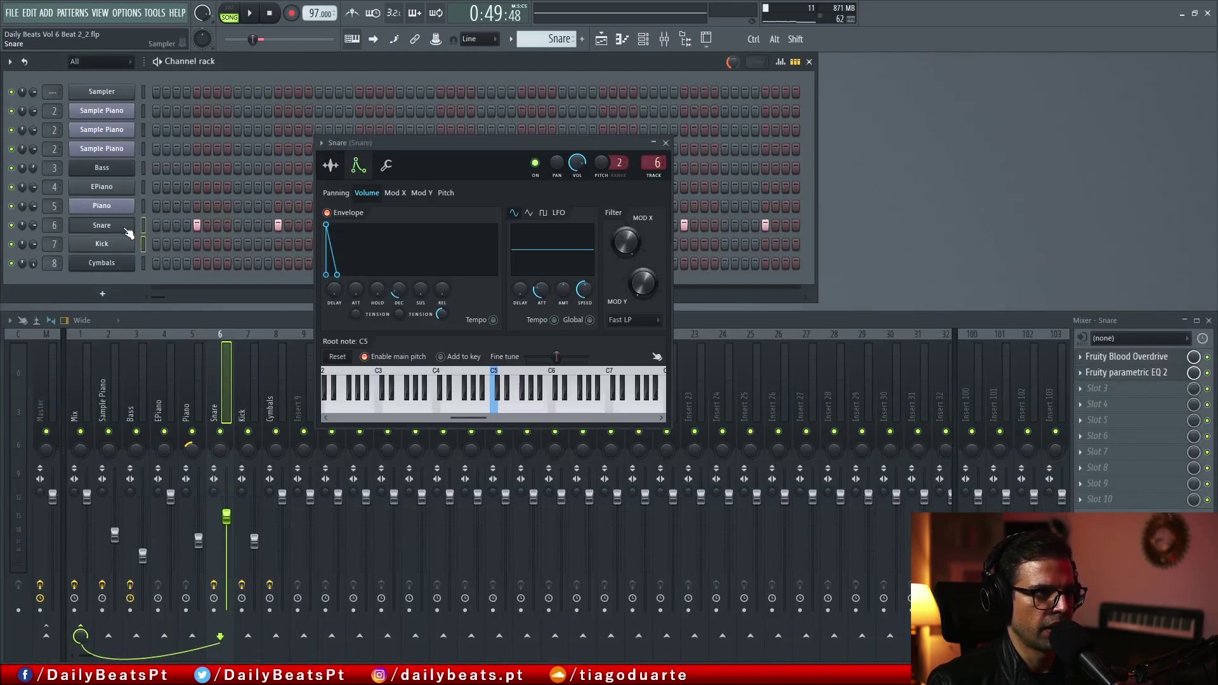
pyautogui.click(331, 165)
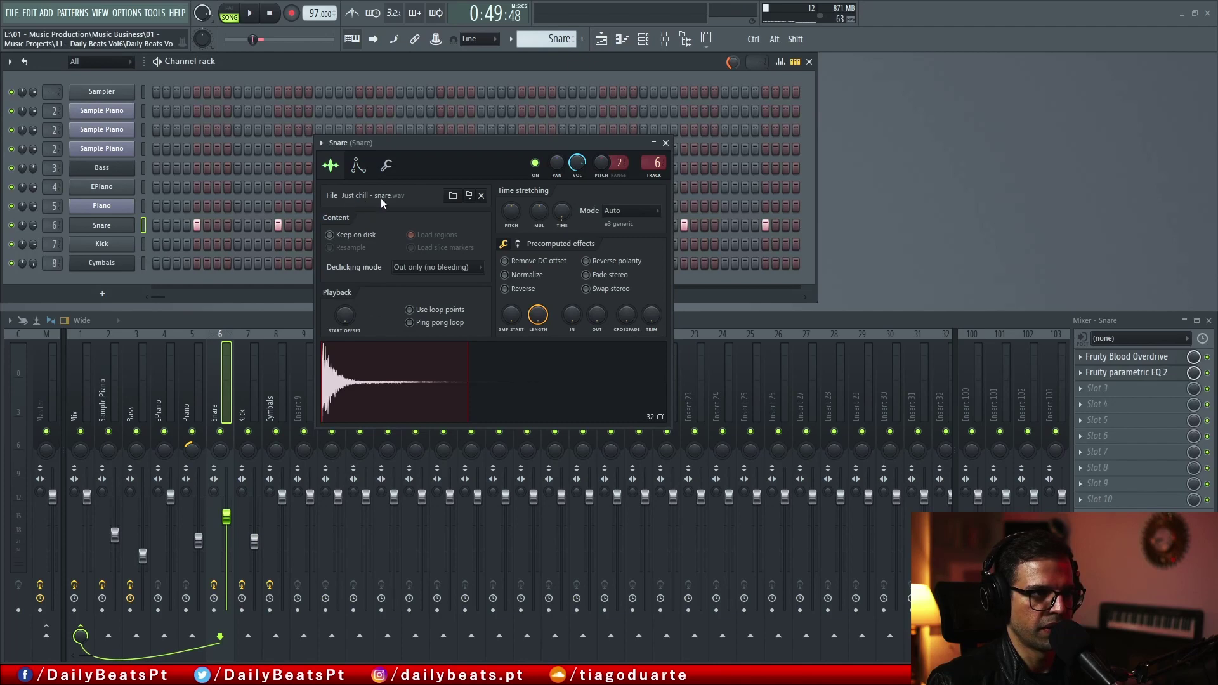
pyautogui.click(452, 379)
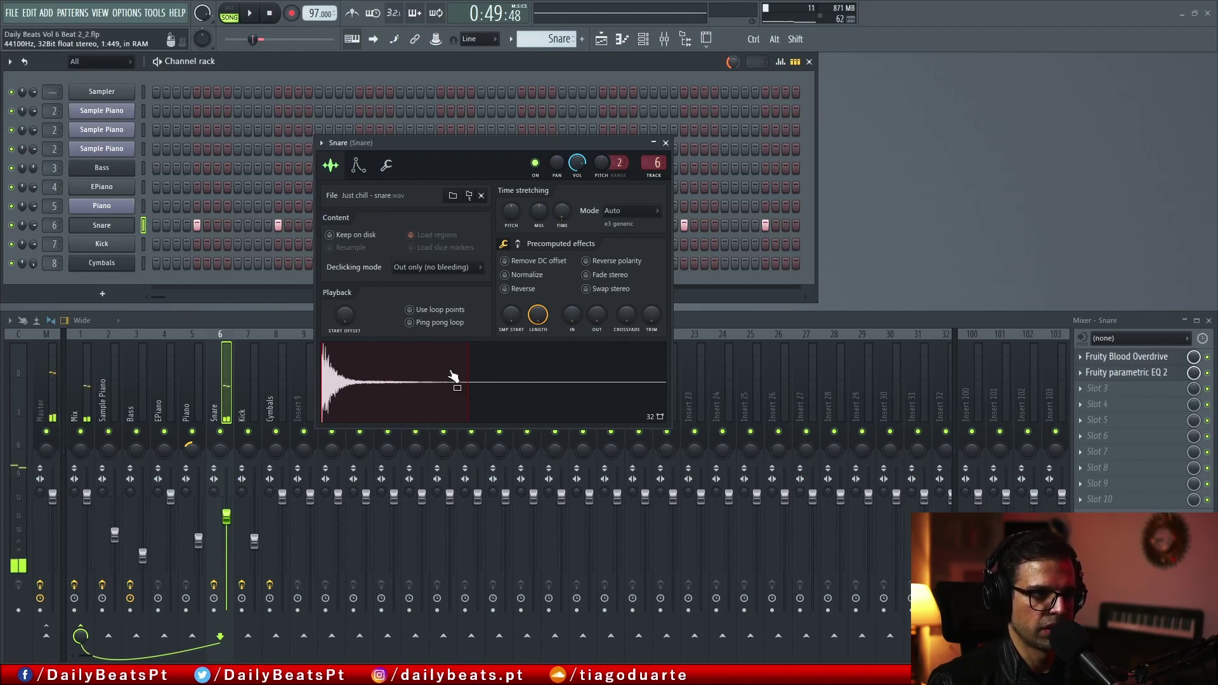
# Compare the Snare channel's volume envelope with its waveform, audition the sample and close the settings
pyautogui.click(358, 166)
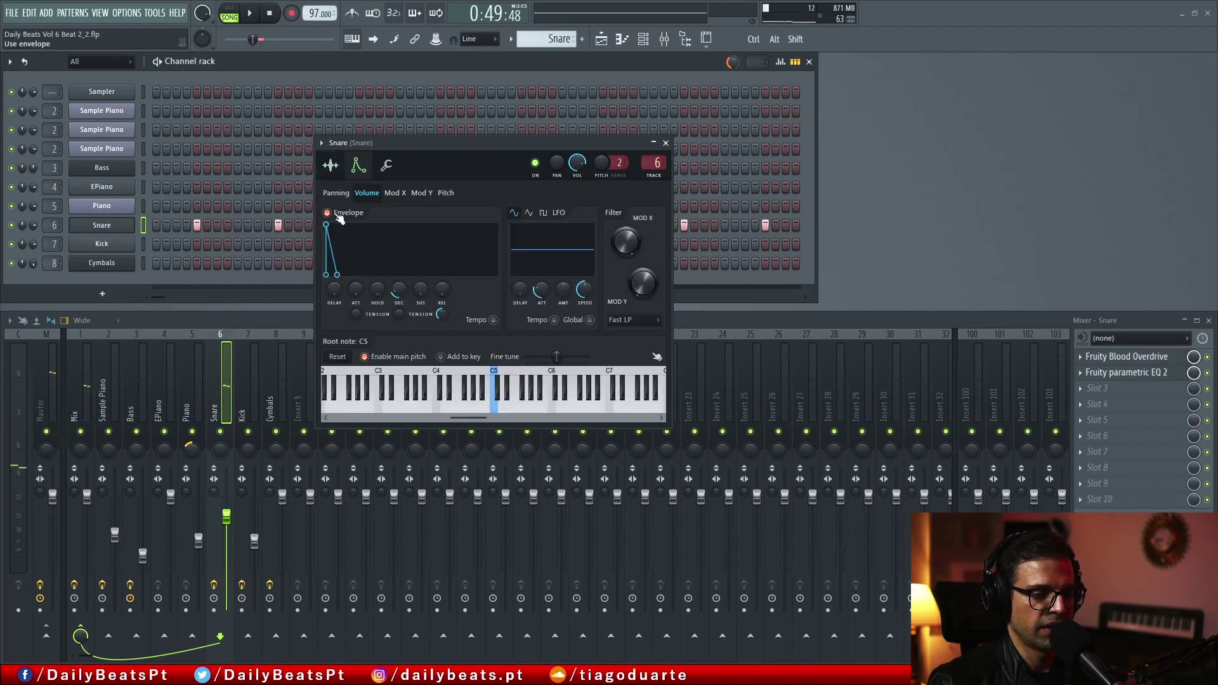
pyautogui.click(331, 165)
pyautogui.click(412, 367)
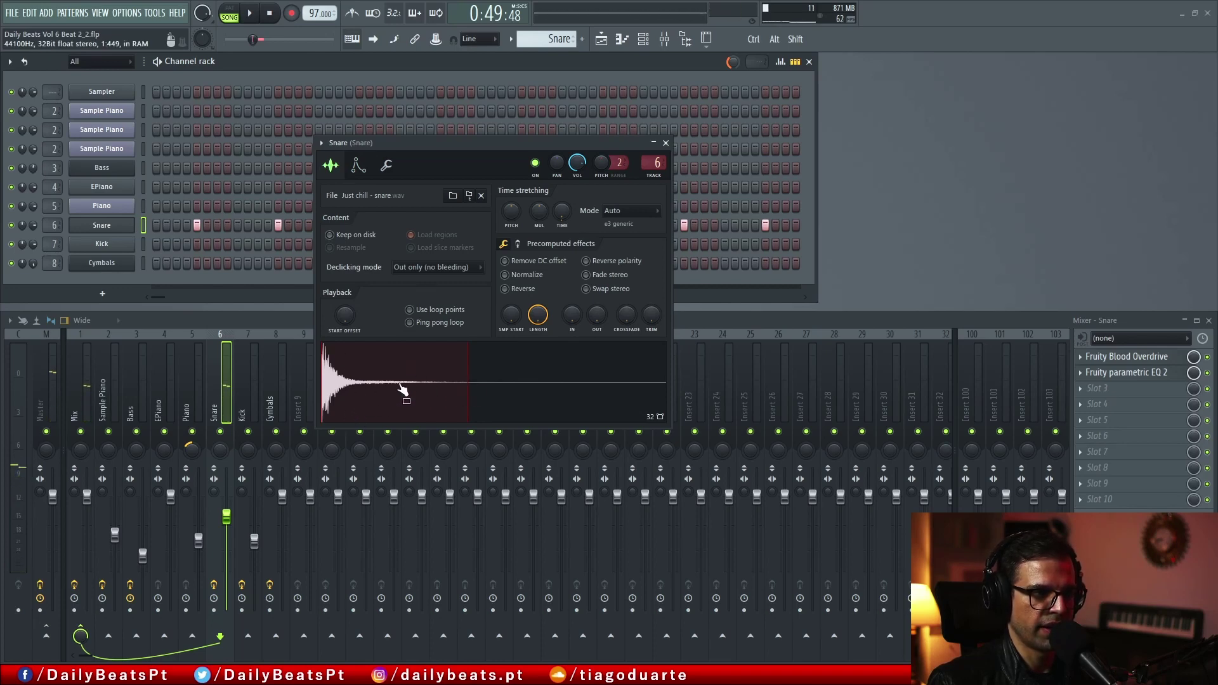
pyautogui.click(358, 166)
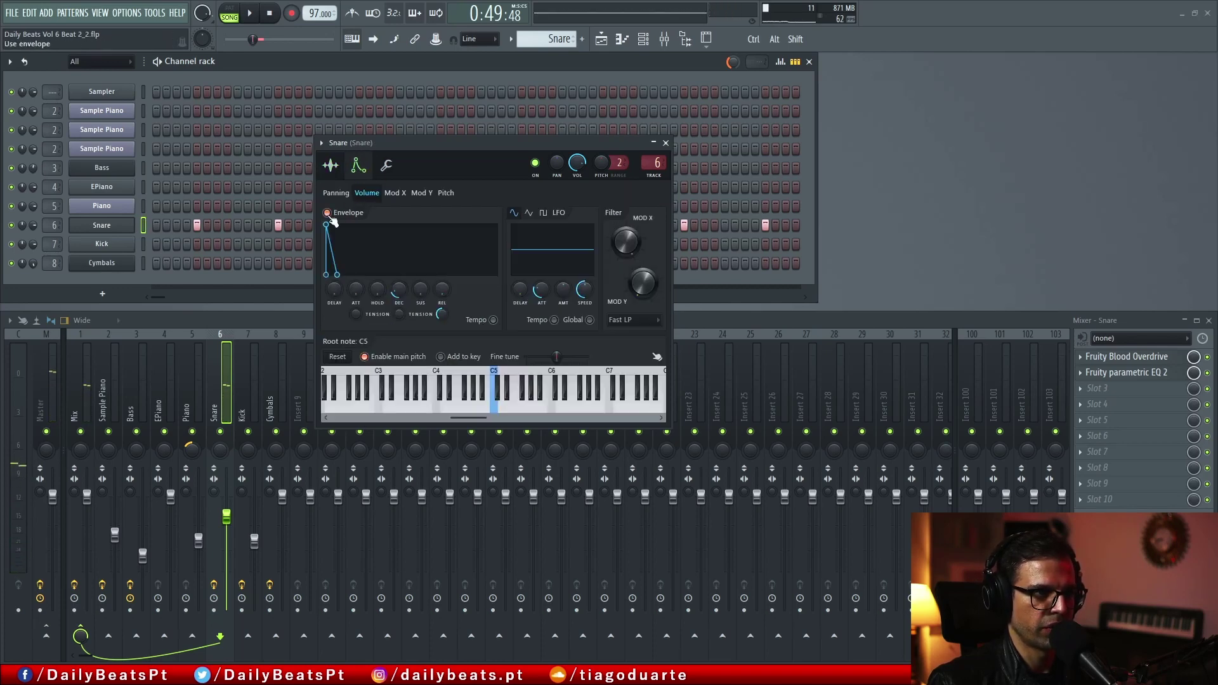
pyautogui.click(331, 165)
pyautogui.click(402, 386)
pyautogui.click(404, 389)
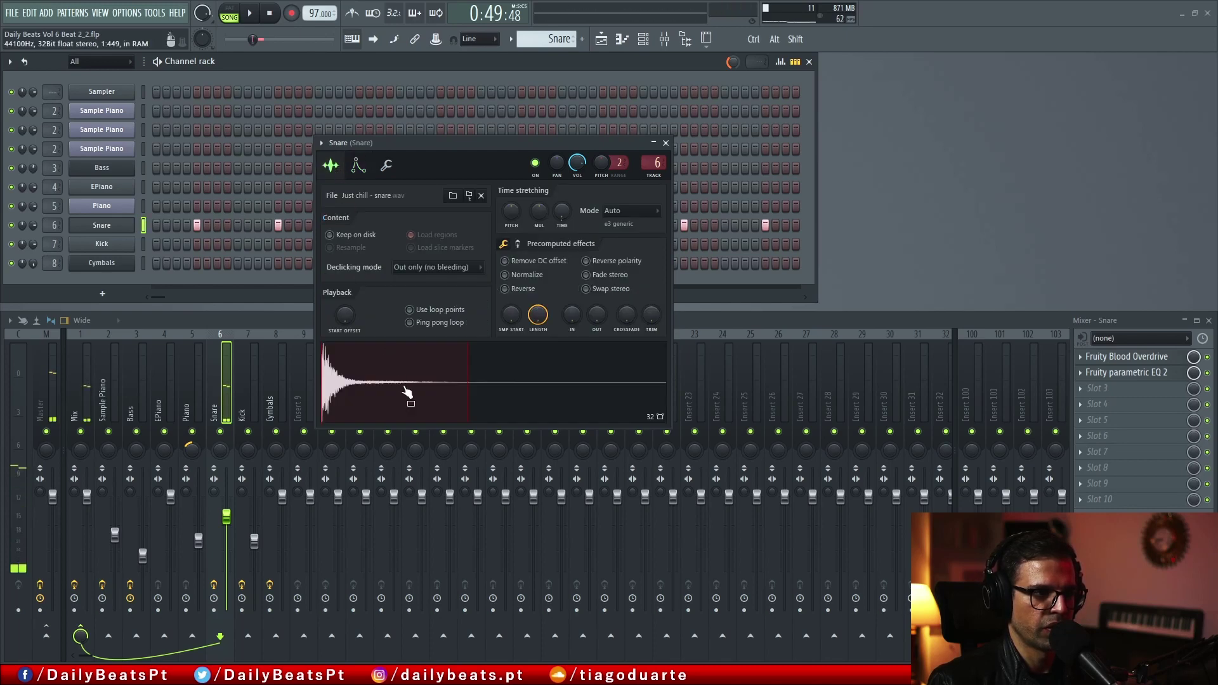
pyautogui.click(407, 392)
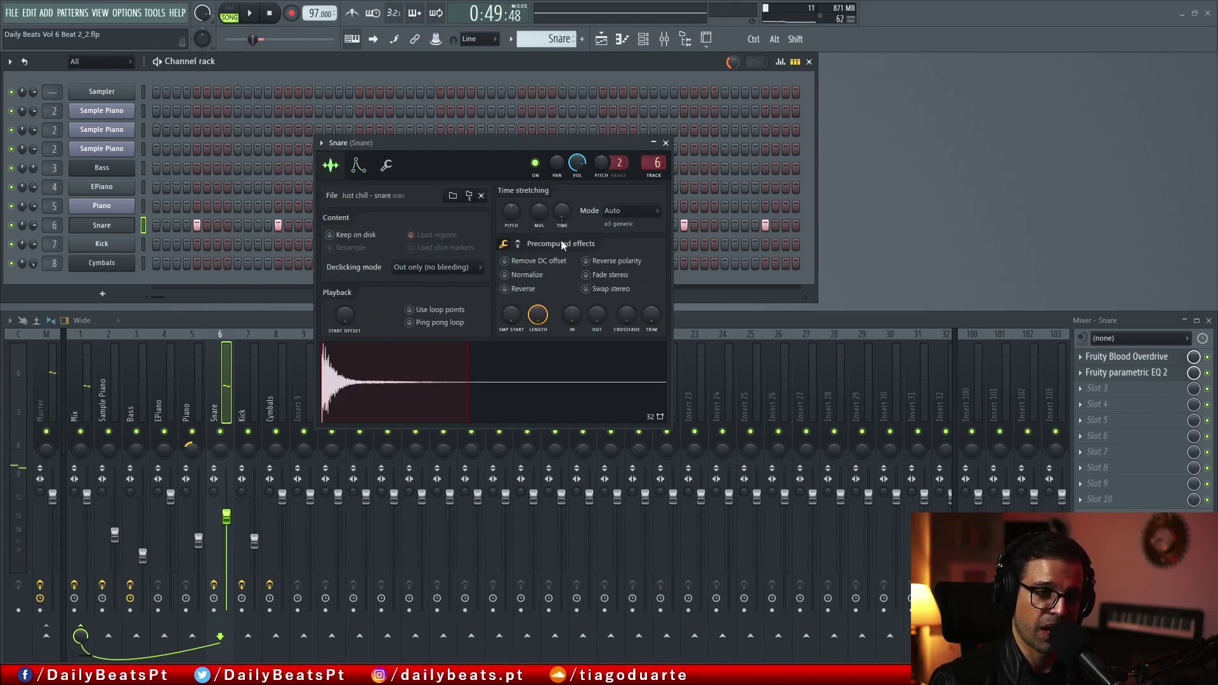
pyautogui.click(665, 143)
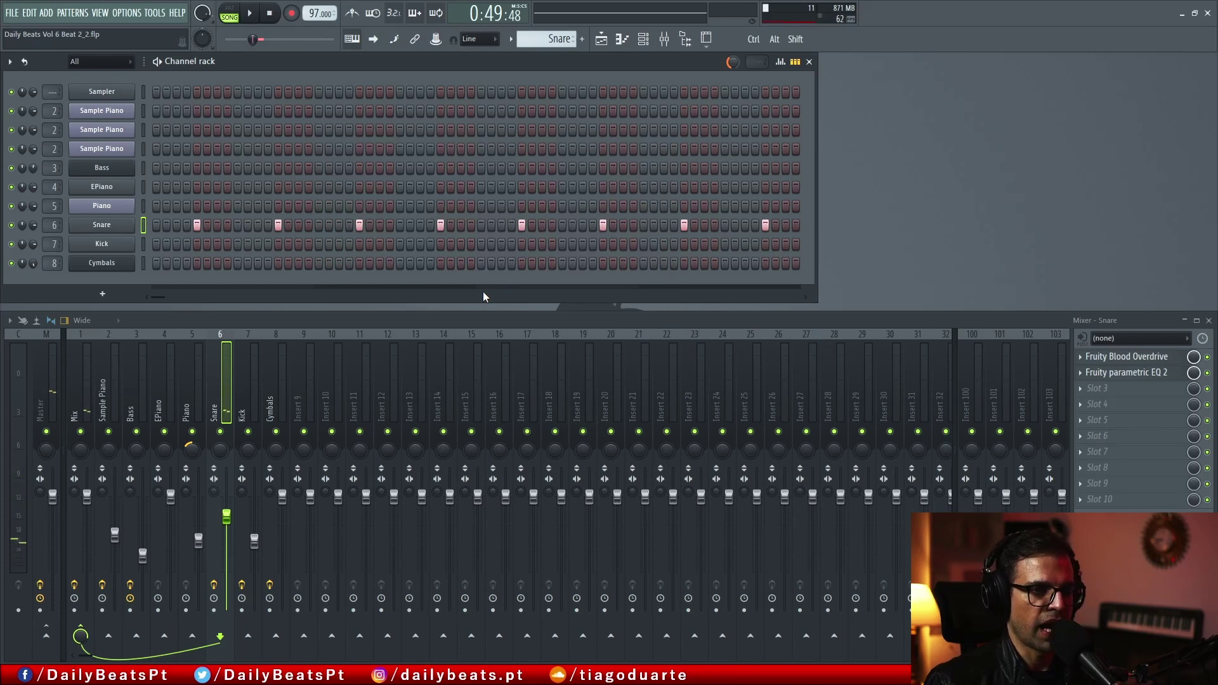
# Select the Cymbals pattern in the playlist and unmute the Cymbals track
pyautogui.click(601, 41)
pyautogui.click(318, 284)
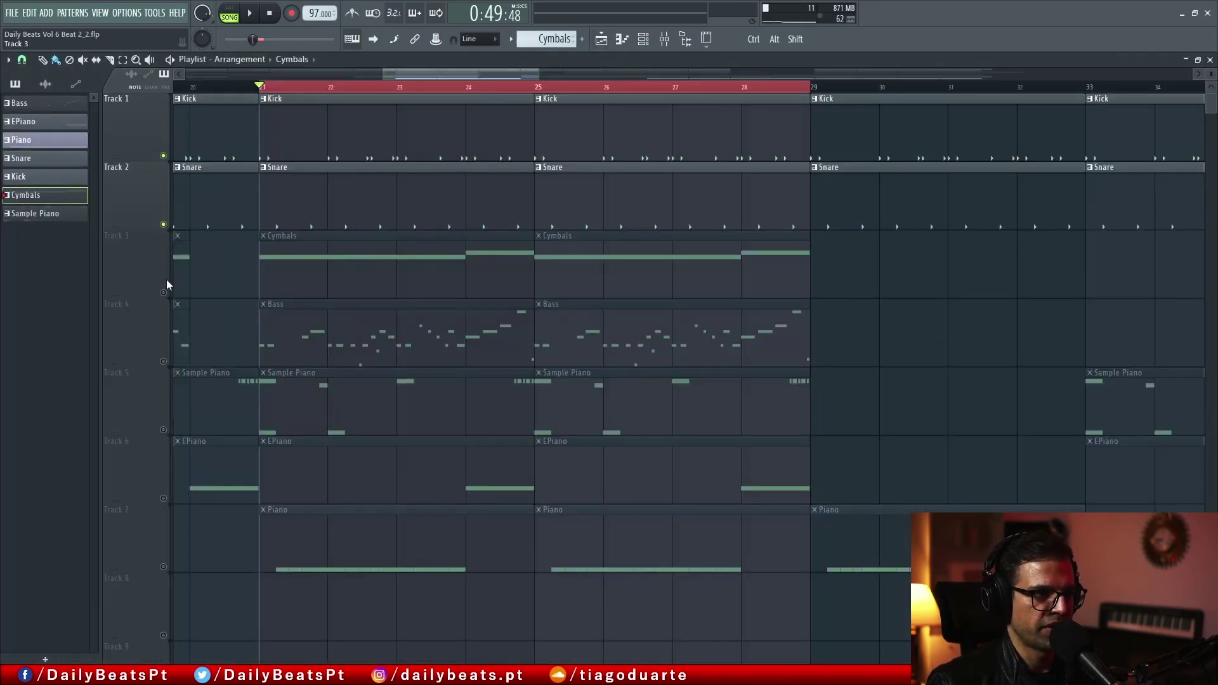
pyautogui.click(163, 292)
# Examine the Cymbals channel's Strike drum instrument and the pattern's piano roll notes, switching playback to pattern mode
pyautogui.press('F5')
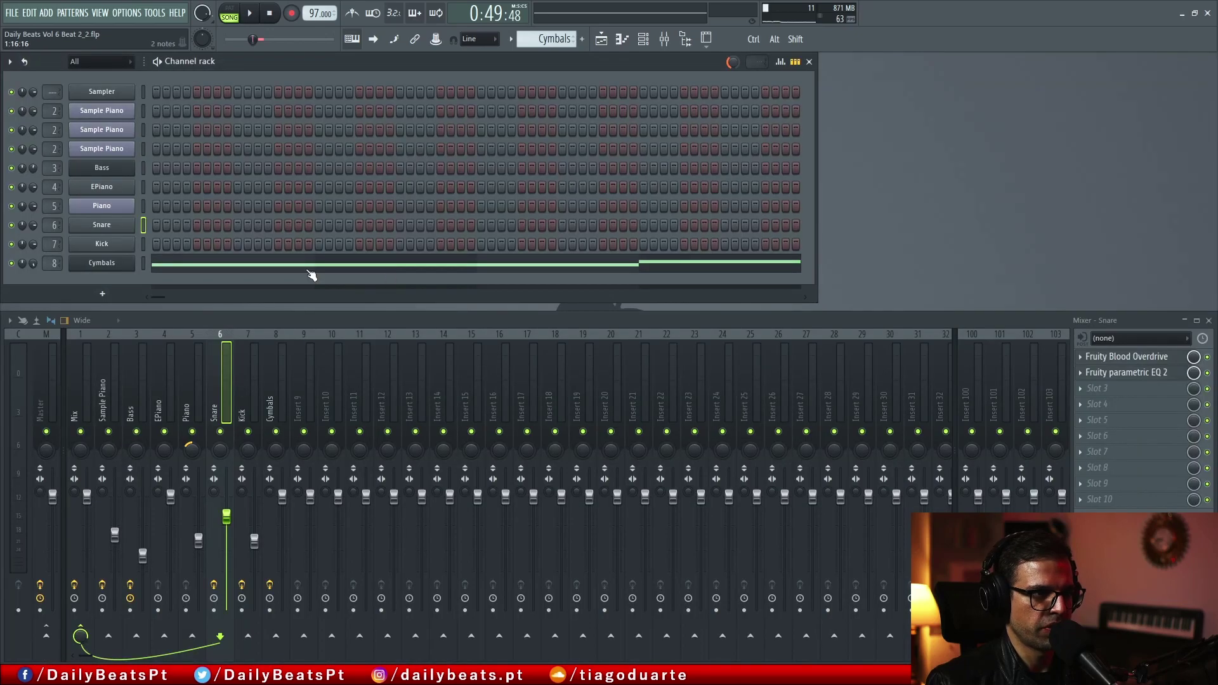
pyautogui.click(118, 265)
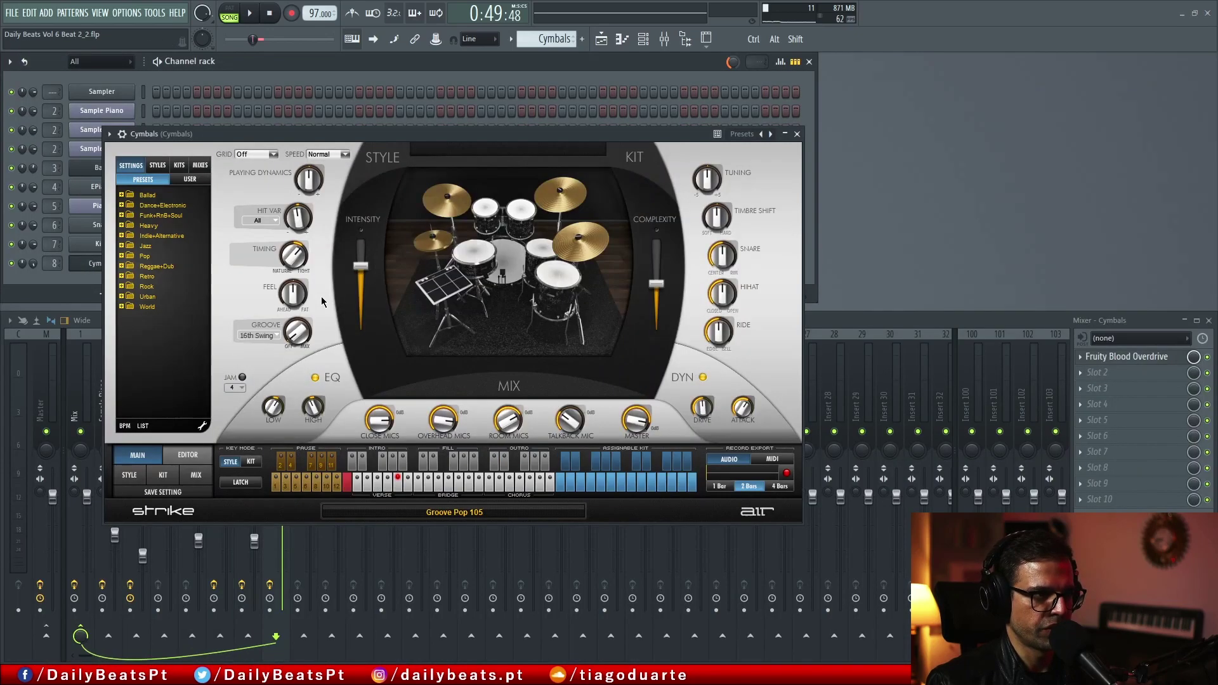
pyautogui.click(798, 135)
pyautogui.click(241, 15)
pyautogui.click(340, 264)
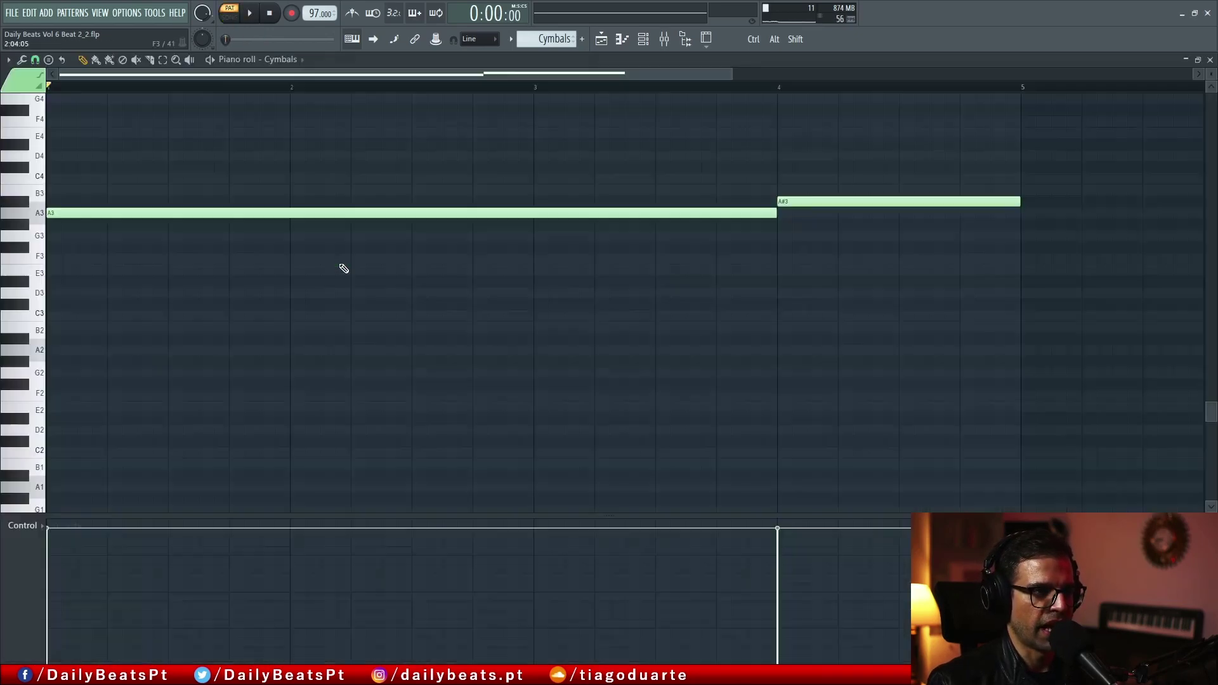
pyautogui.press('F7')
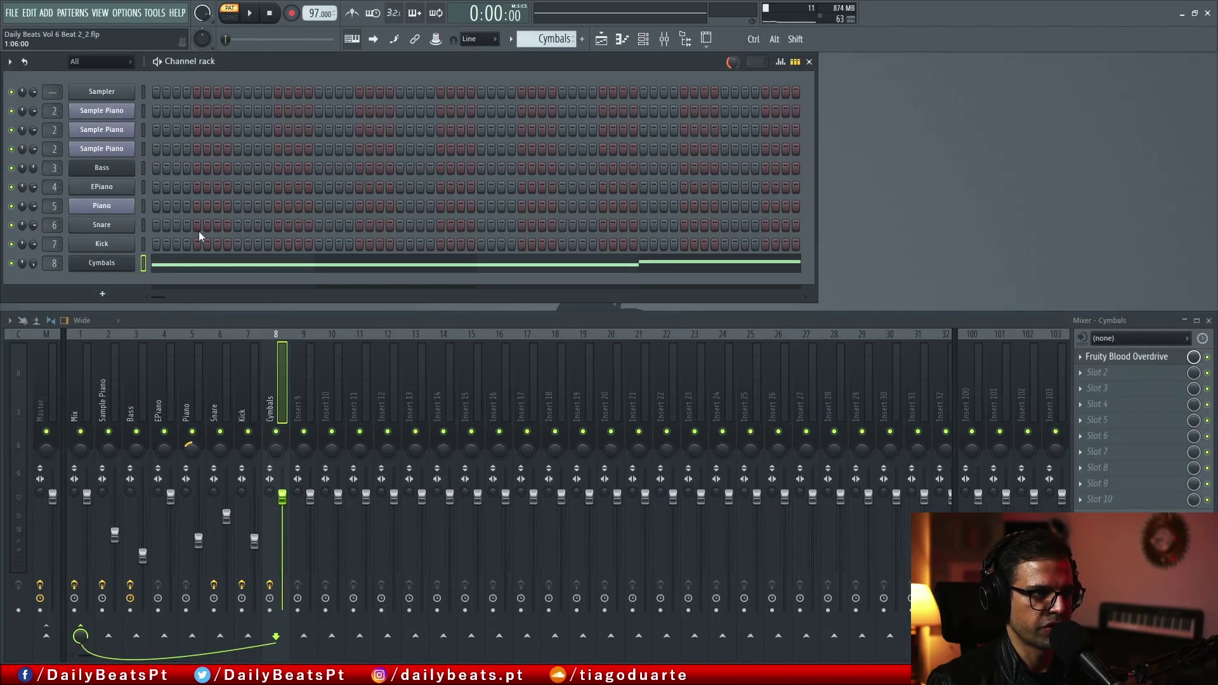
# Play the Cymbals pattern, mute Kick 1 and Snare 3 in Strike's editor, and stop playback
pyautogui.click(101, 263)
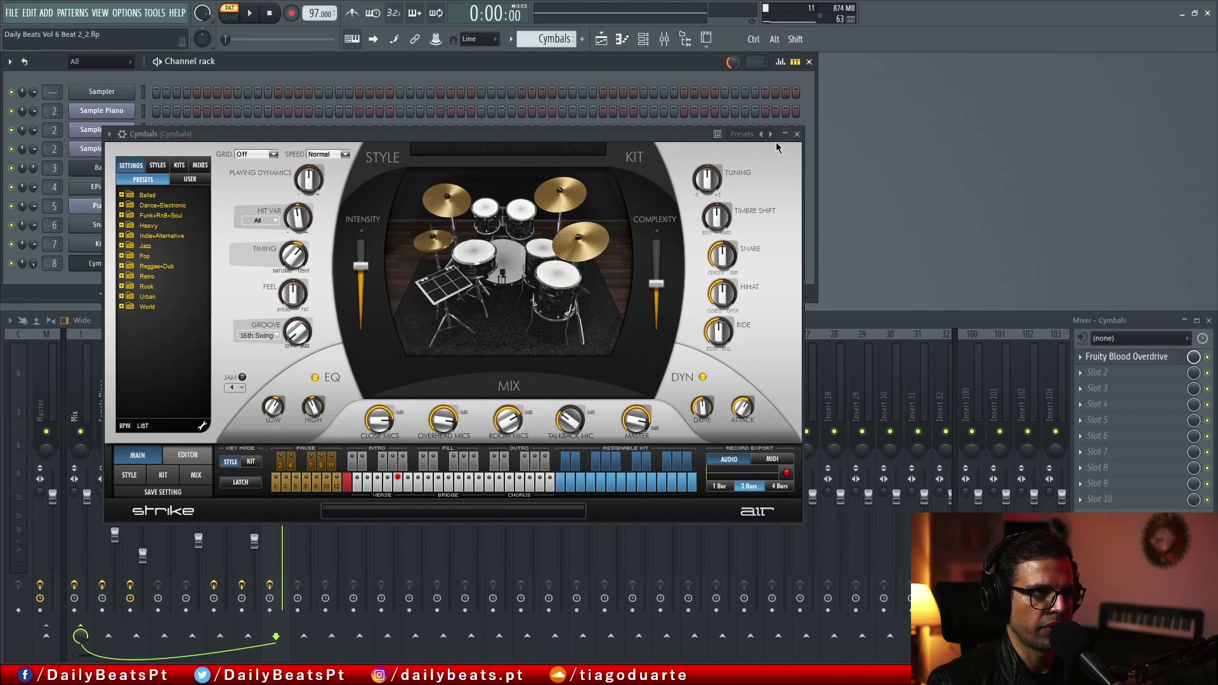
pyautogui.press('space')
pyautogui.click(797, 134)
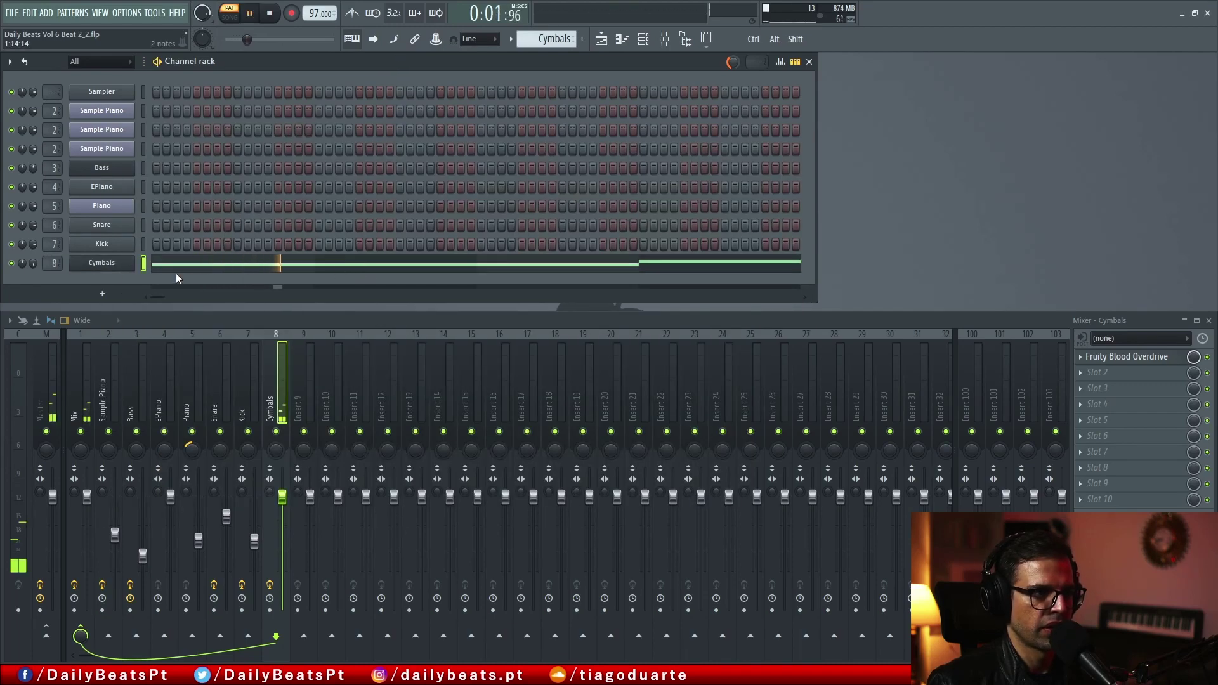
pyautogui.click(114, 265)
pyautogui.click(198, 458)
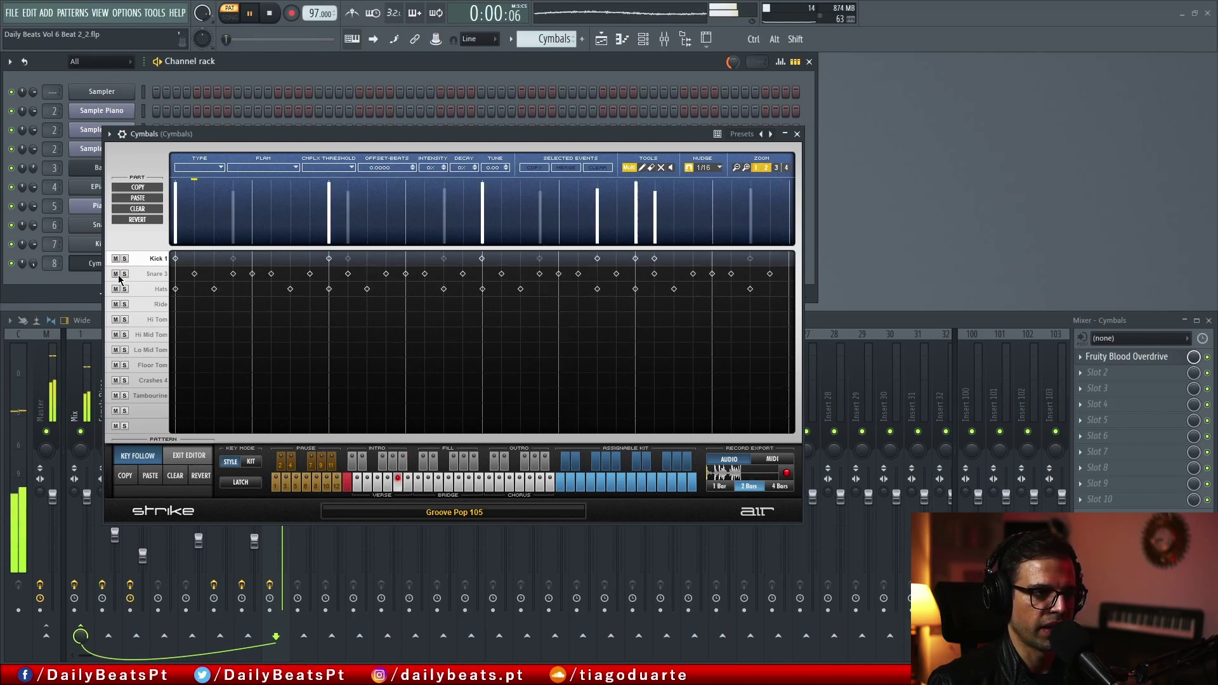
pyautogui.click(115, 274)
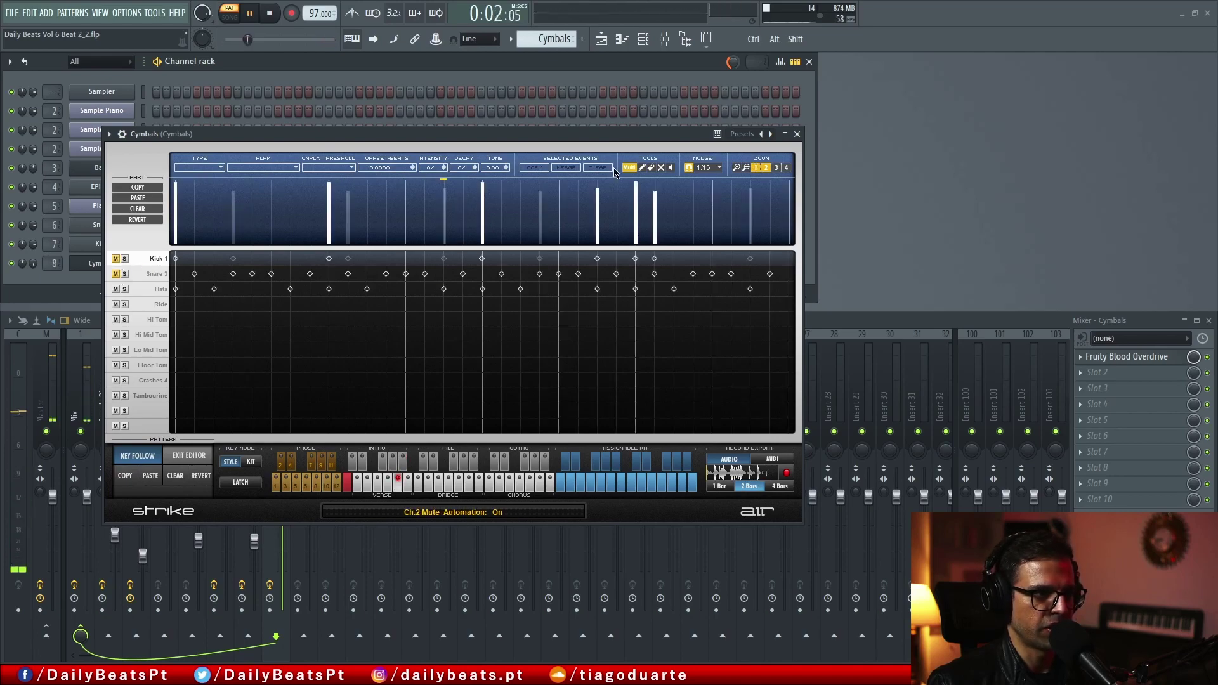
pyautogui.click(797, 136)
pyautogui.press('space')
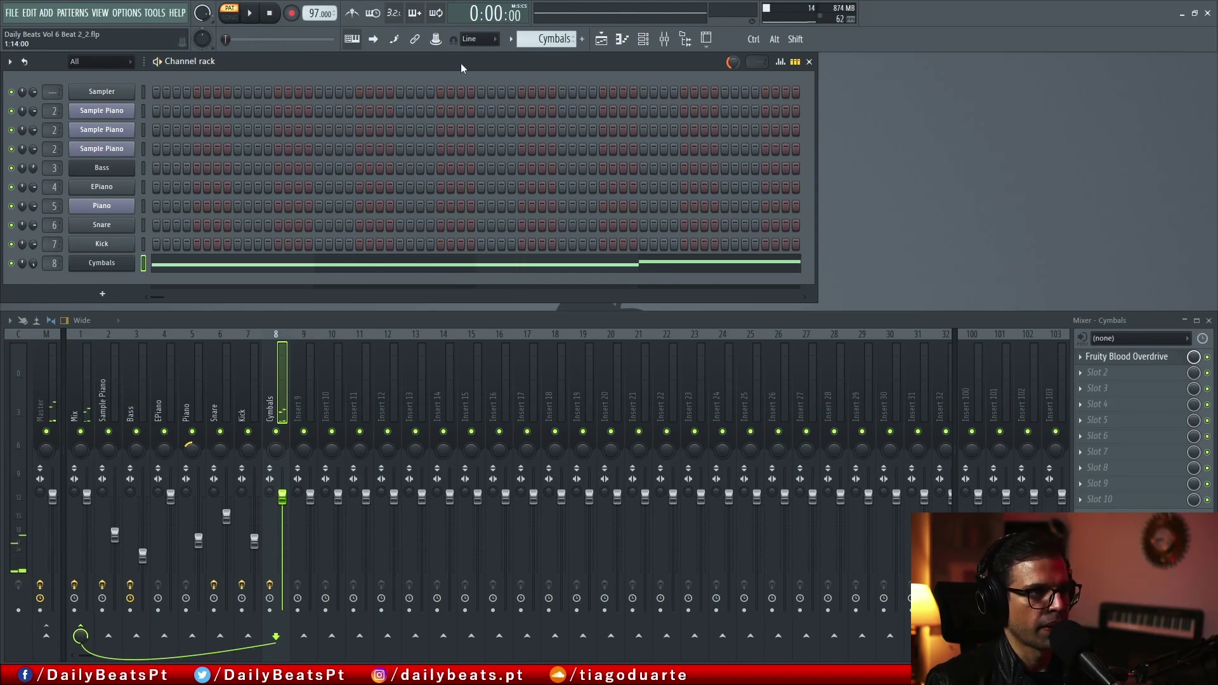
# Play the selected bars of the arrangement in song mode with the kick, snare and cymbals tracks
pyautogui.click(616, 39)
pyautogui.press('space')
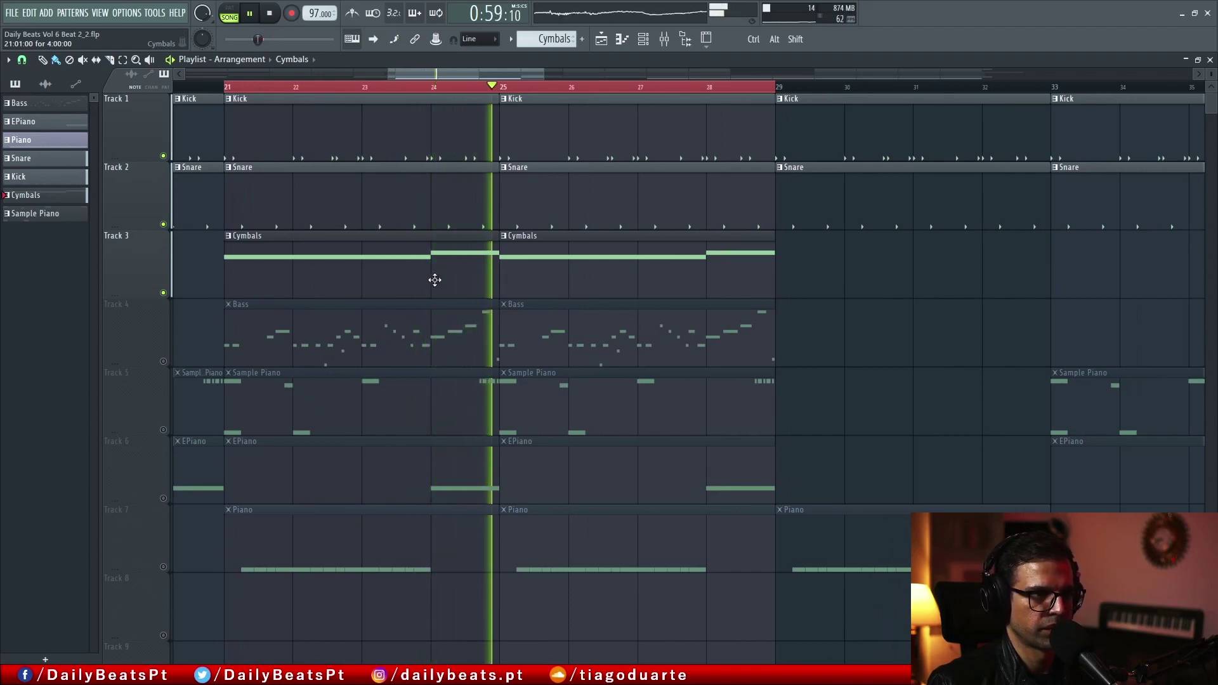
# Stop the arrangement's playback and clear the selection of the two Cymbals clips
pyautogui.press('space')
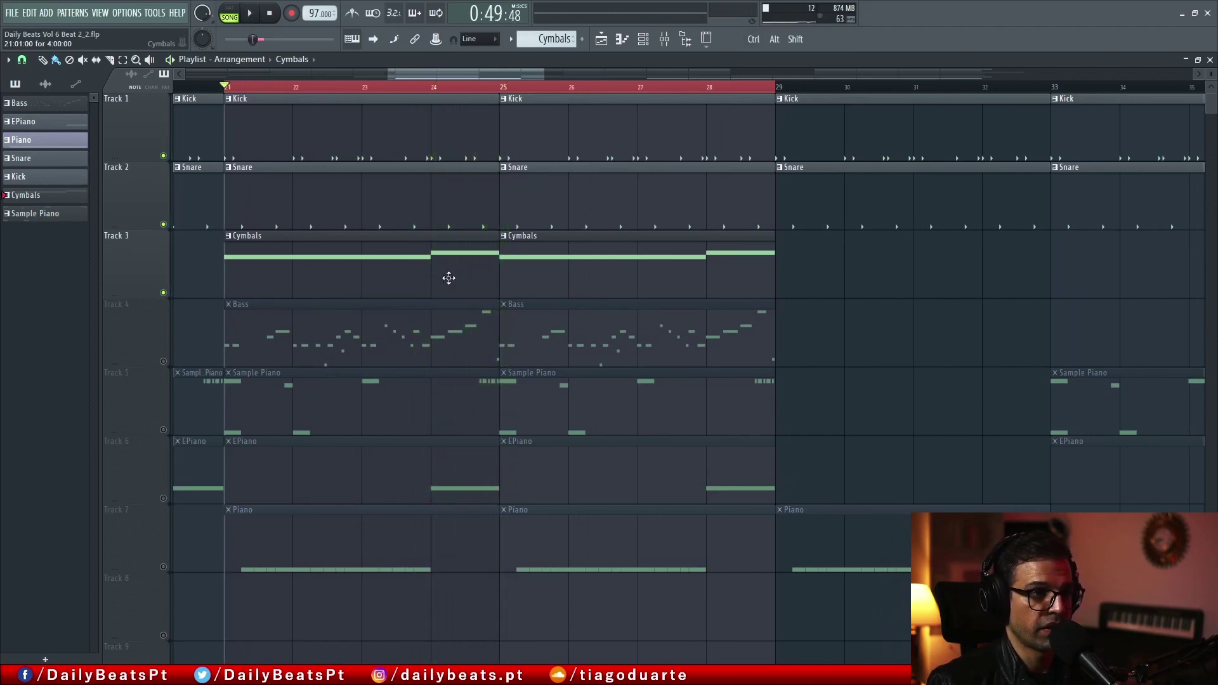
pyautogui.moveTo(436, 267); pyautogui.dragTo(501, 267)
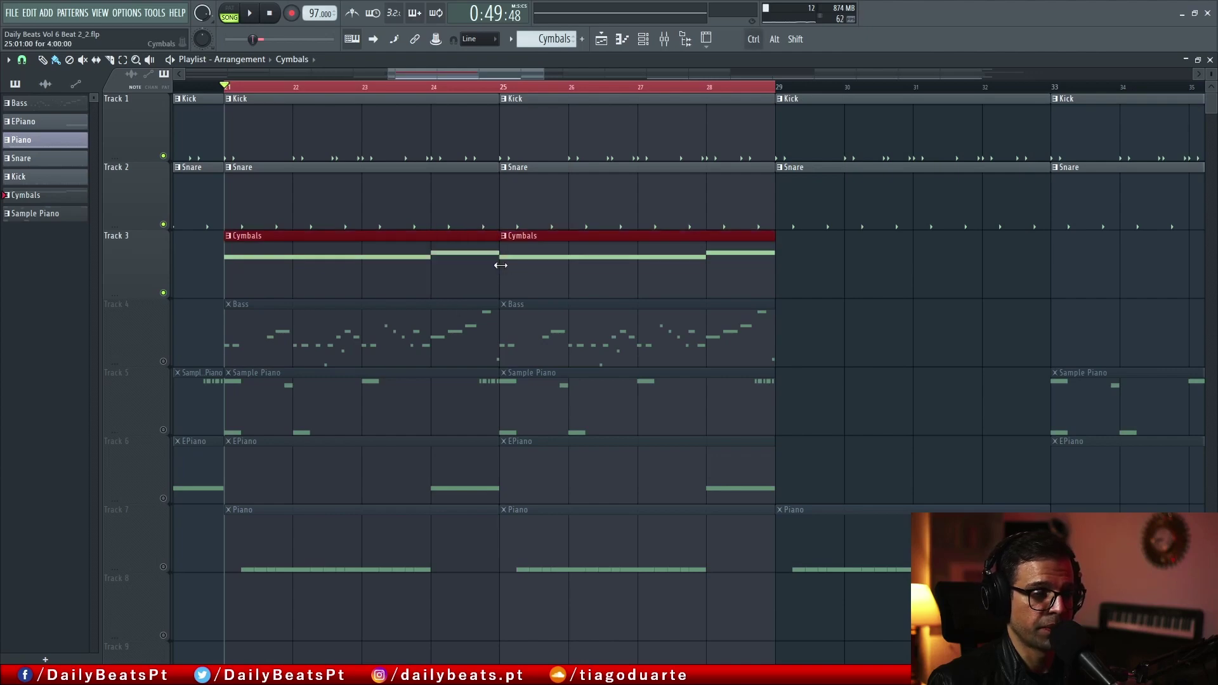
pyautogui.rightClick(939, 279)
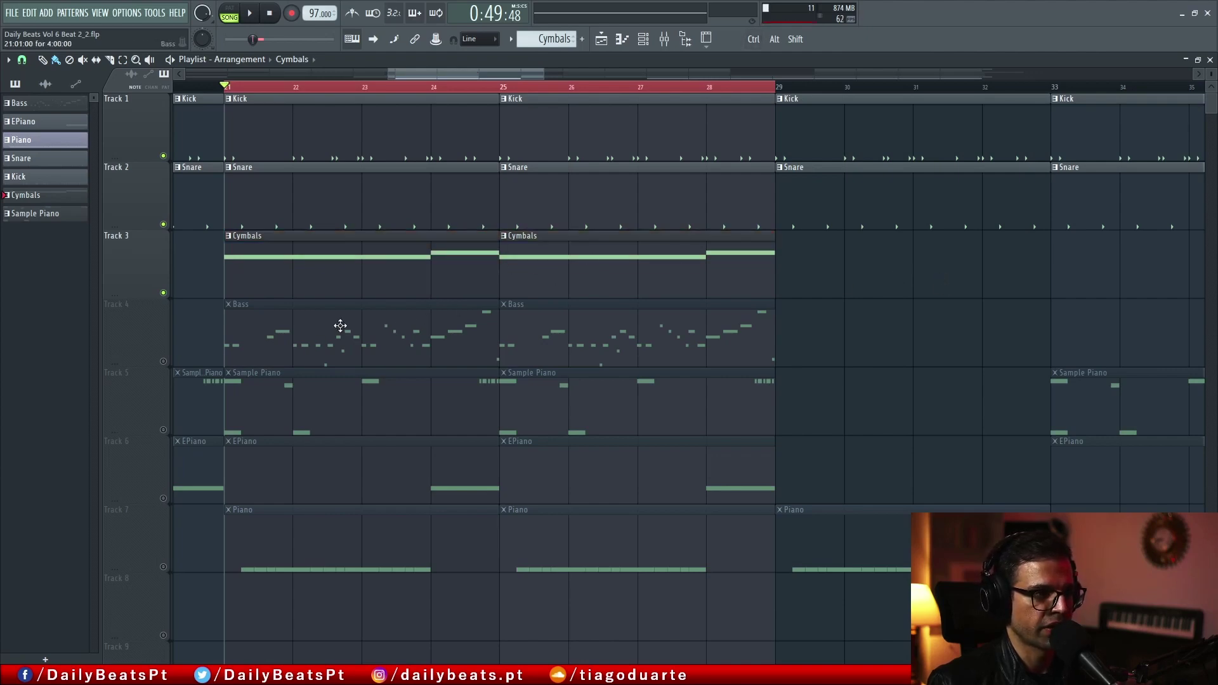
# Select the Sample Piano pattern in the playlist, unmute its track and switch playback to pattern mode
pyautogui.click(330, 330)
pyautogui.click(288, 421)
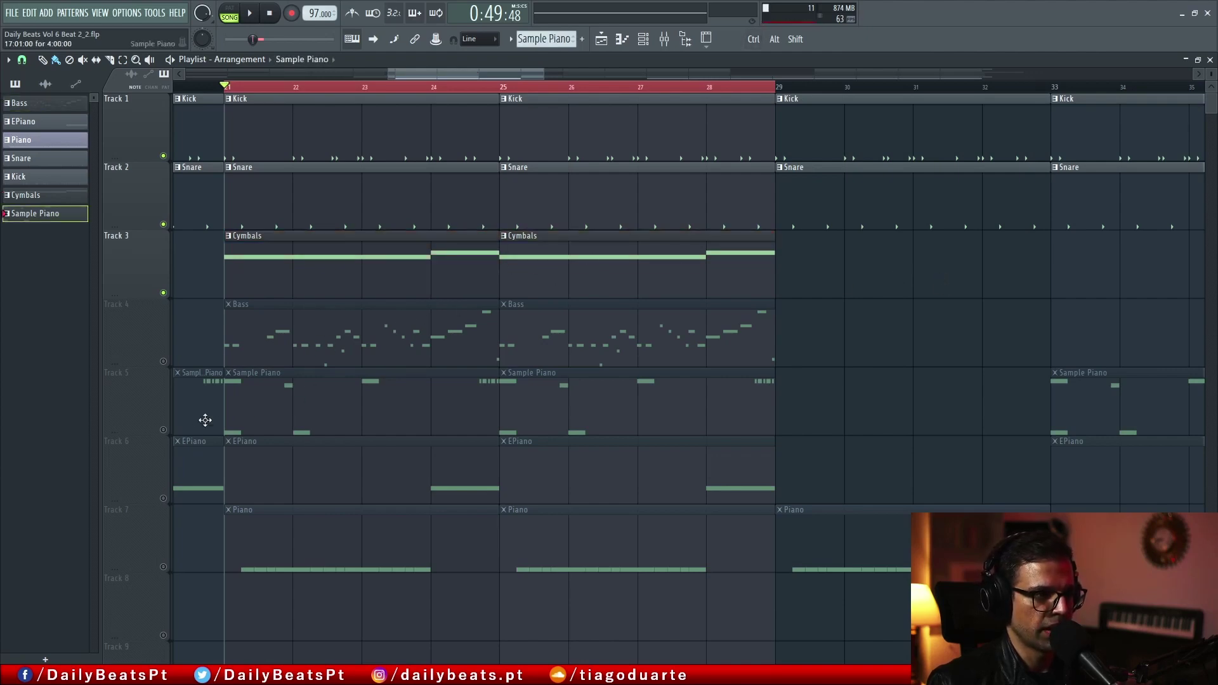
pyautogui.click(163, 430)
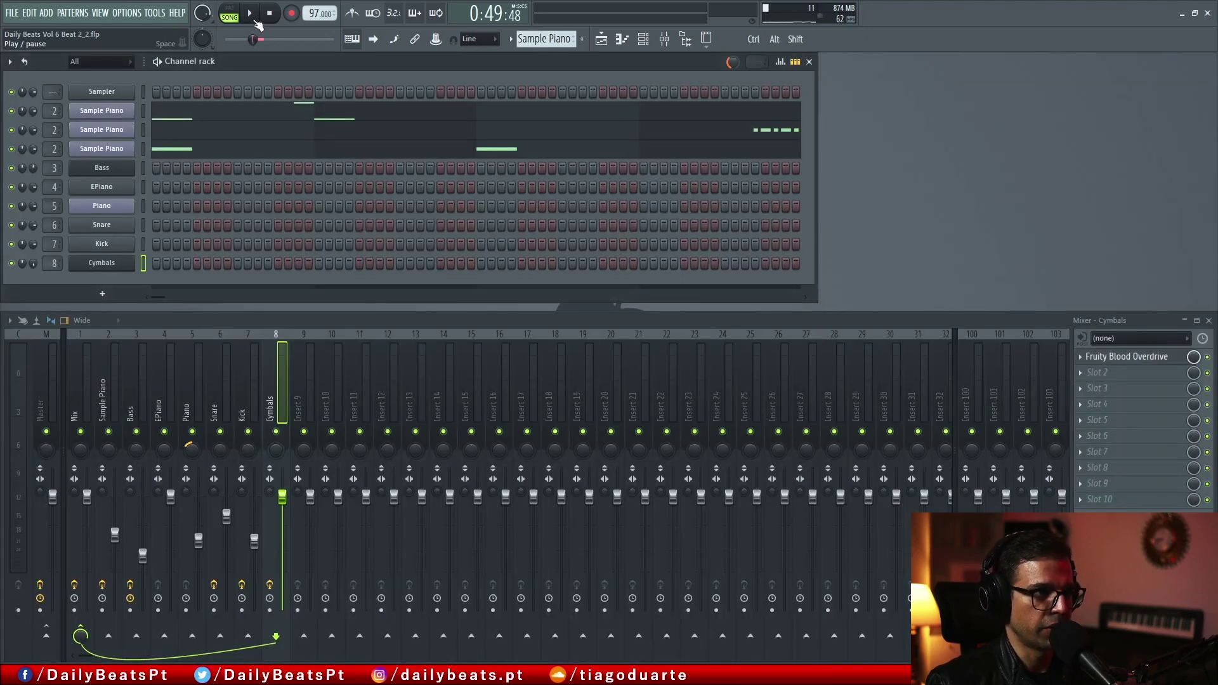
pyautogui.click(231, 14)
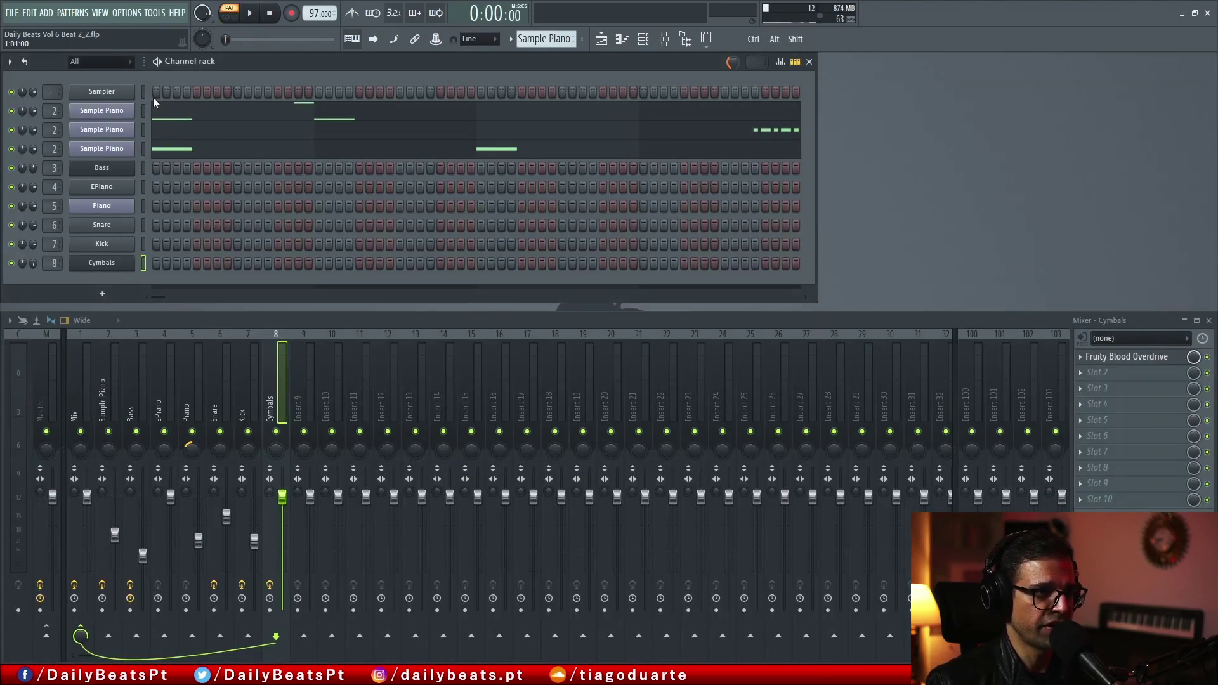
# Audition the sliced sample in the first Sample Piano channel's Slicex, including the Marker #2 slice, and close the plugin
pyautogui.click(105, 113)
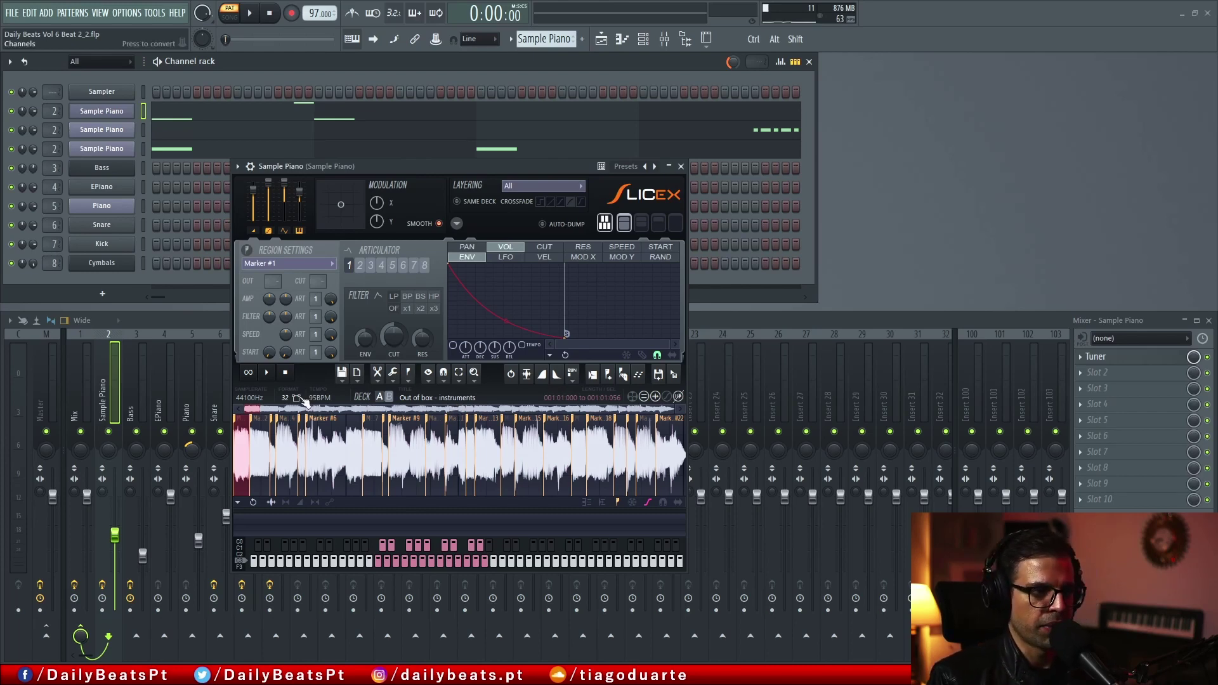
pyautogui.click(269, 373)
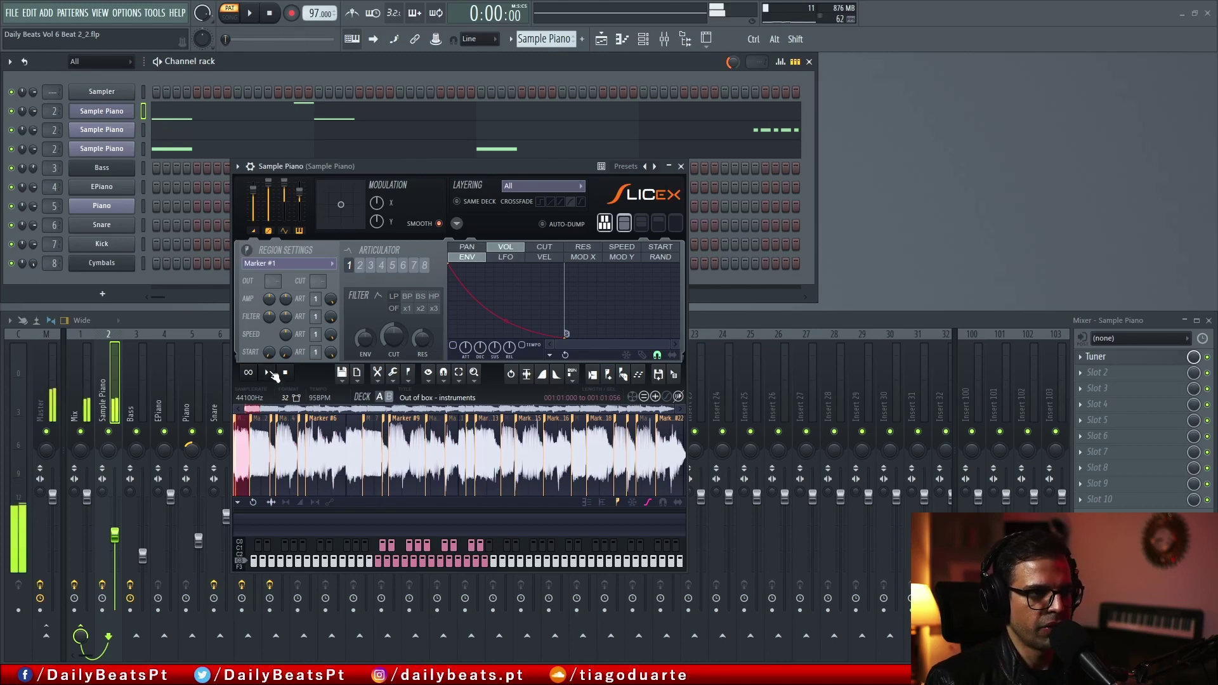
pyautogui.click(258, 438)
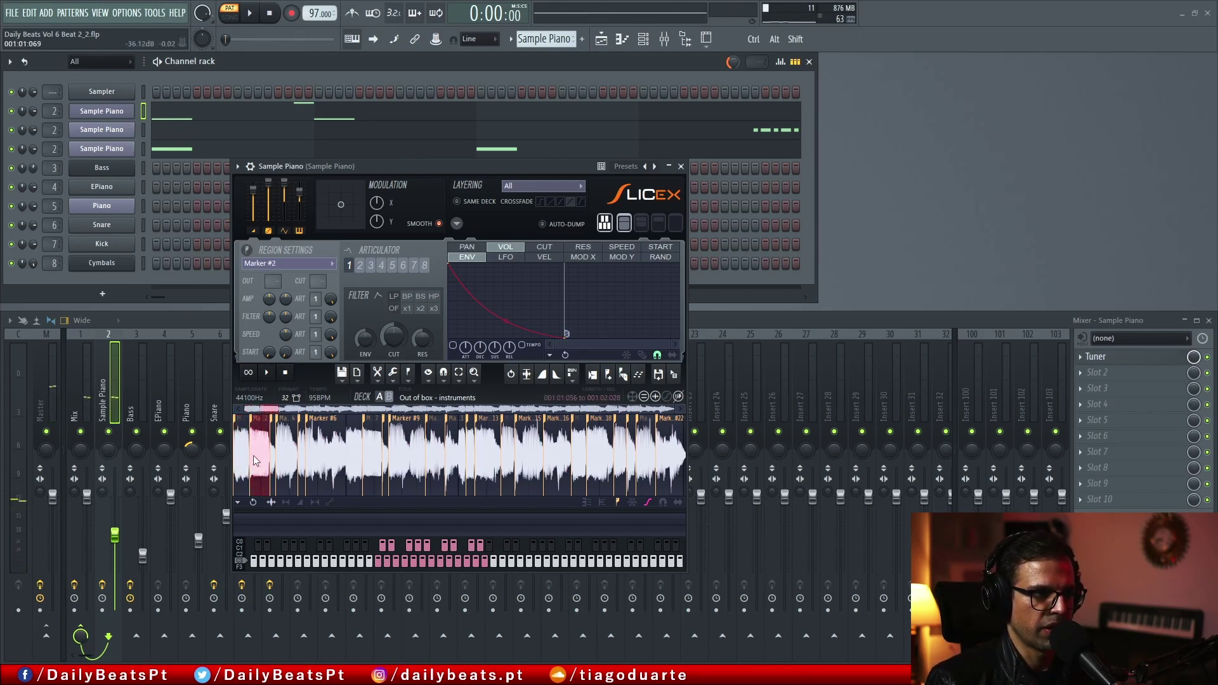
pyautogui.click(286, 374)
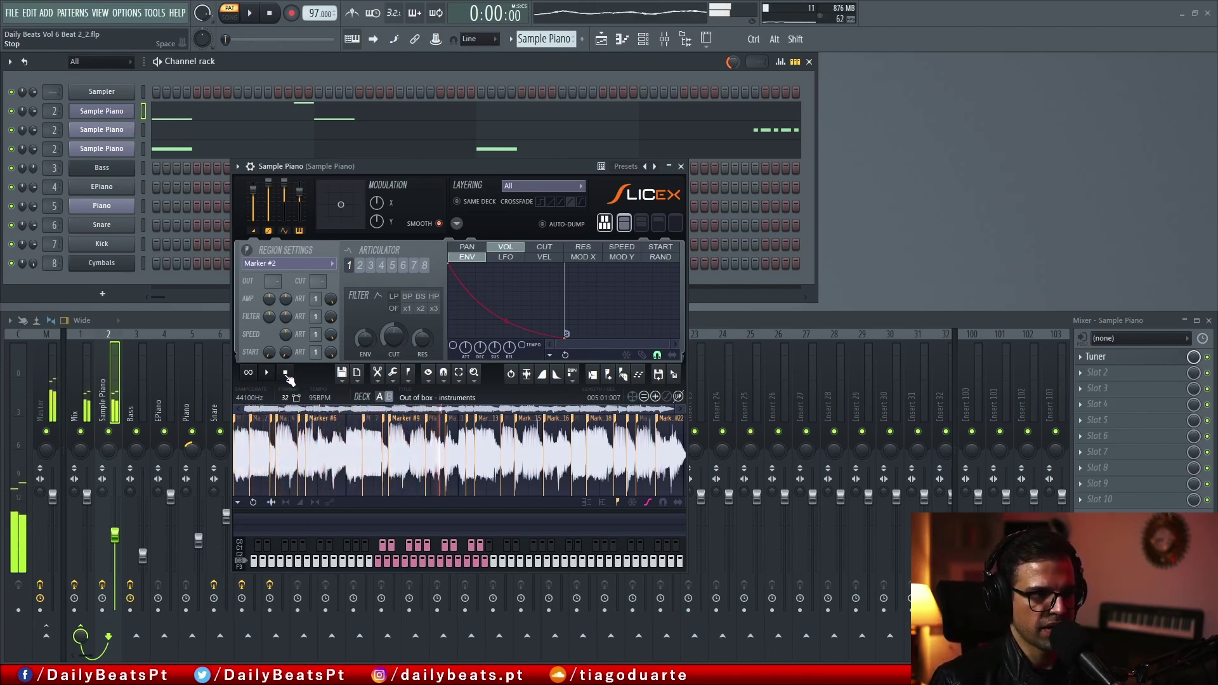
pyautogui.click(286, 373)
pyautogui.click(393, 372)
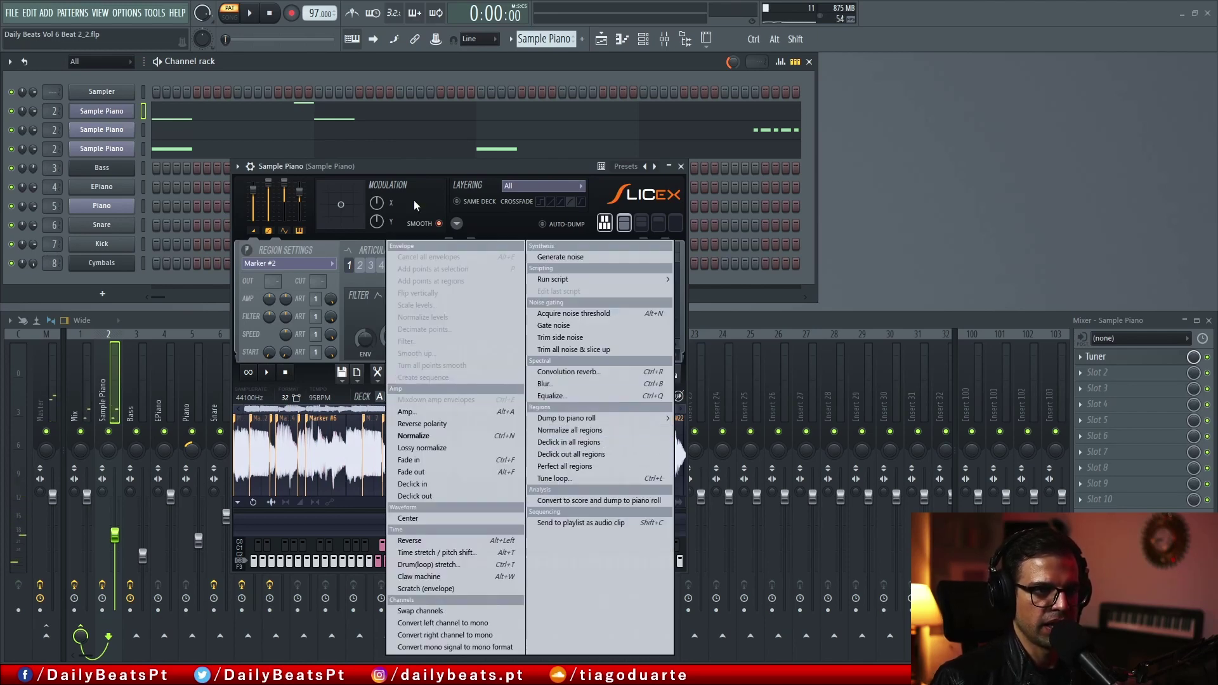
pyautogui.click(425, 170)
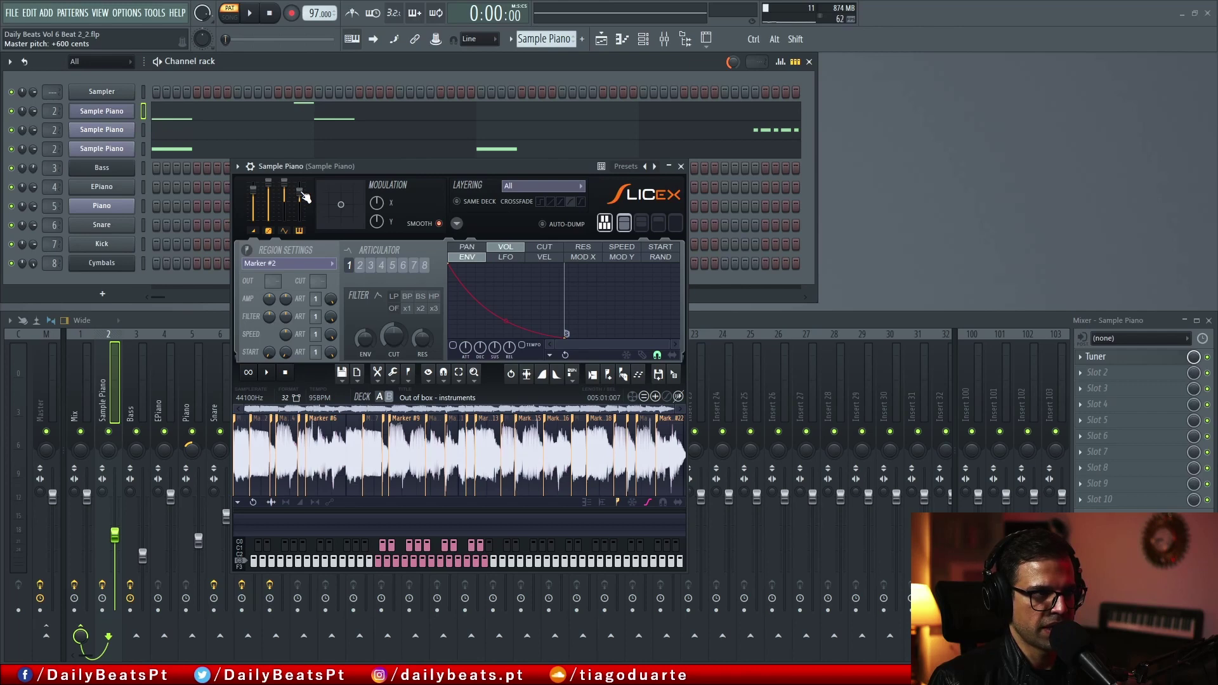
pyautogui.click(681, 166)
# Compare the Slicex master pitch settings of the three Sample Piano channels
pyautogui.click(110, 131)
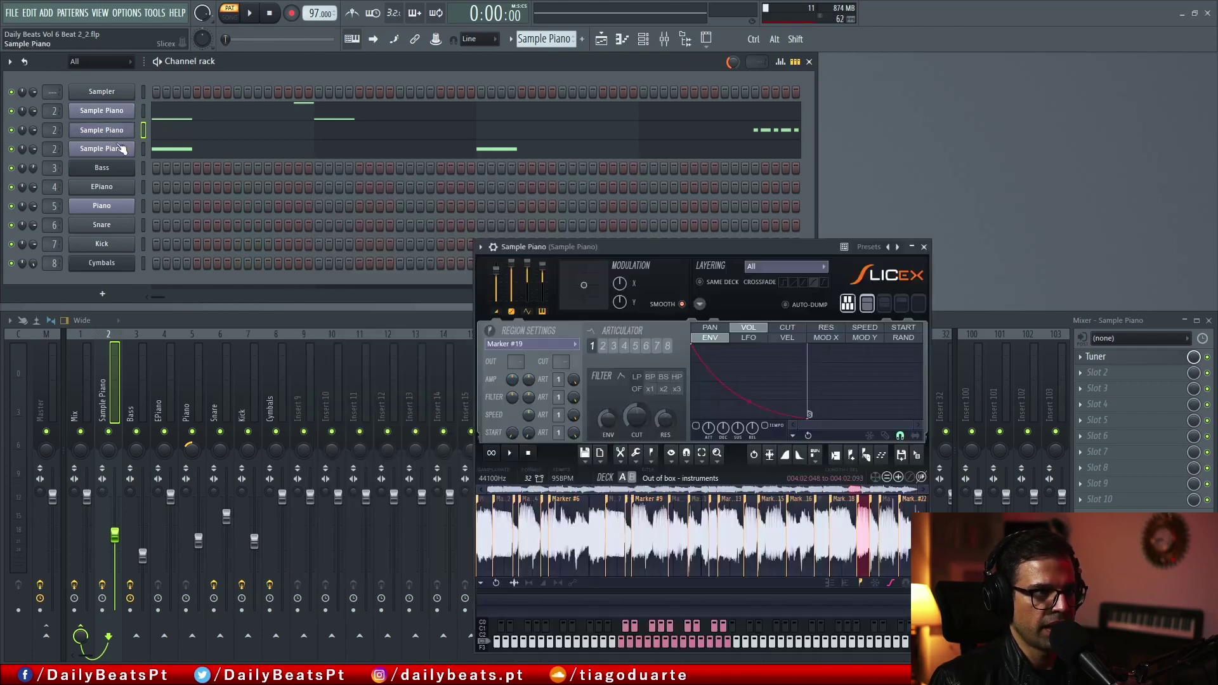
pyautogui.moveTo(611, 246); pyautogui.dragTo(418, 155)
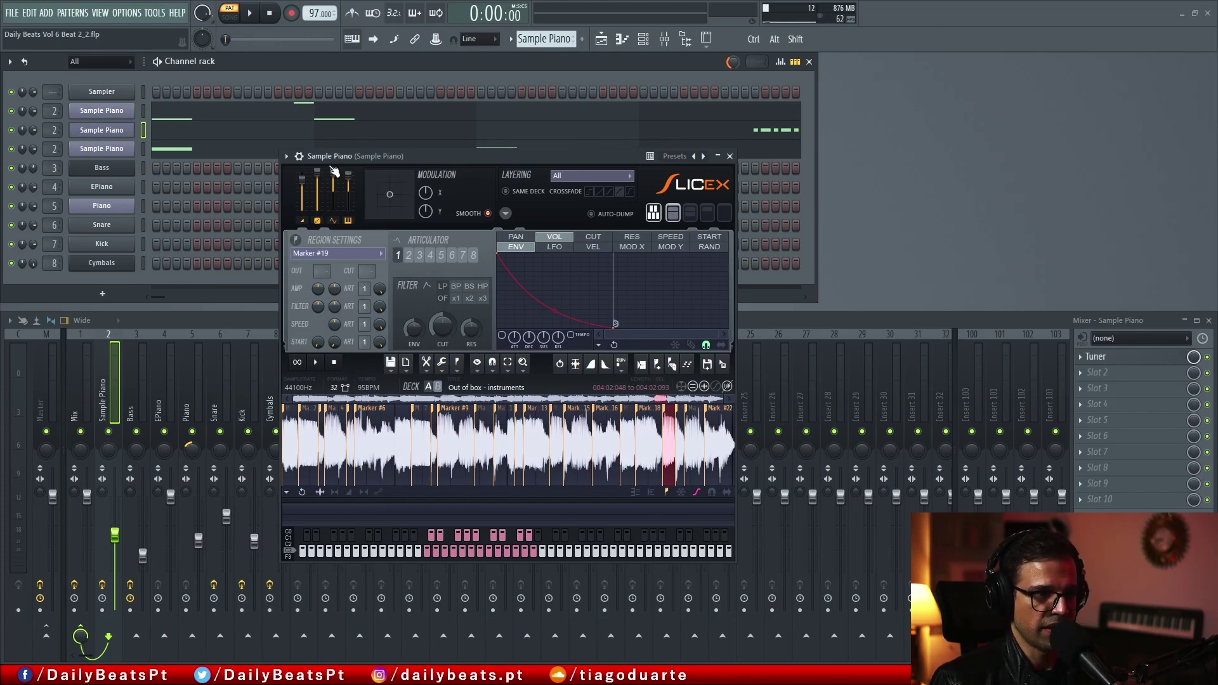
pyautogui.click(100, 150)
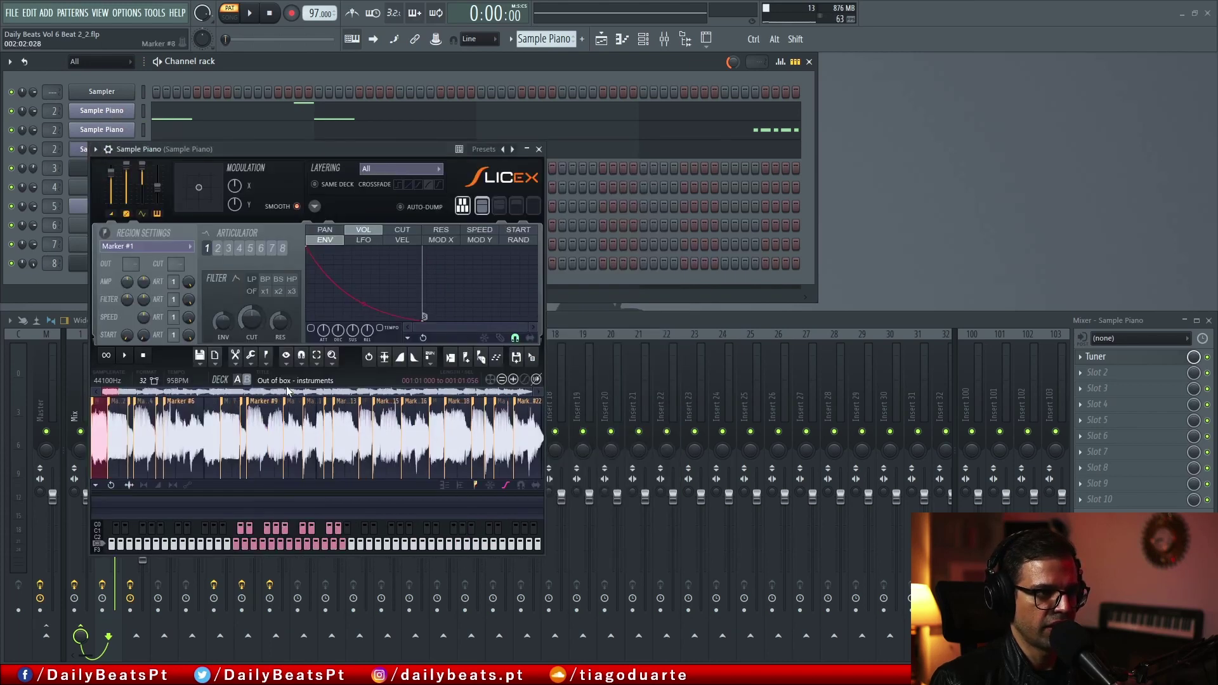
pyautogui.click(115, 130)
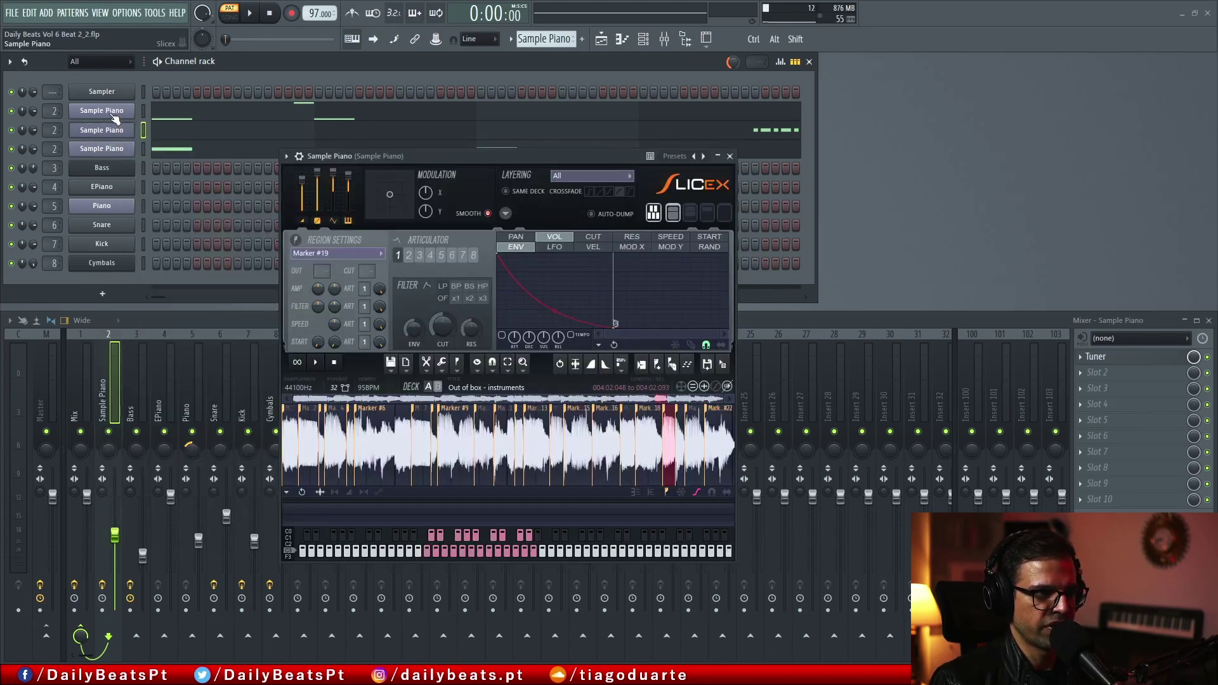
pyautogui.click(115, 116)
pyautogui.click(112, 155)
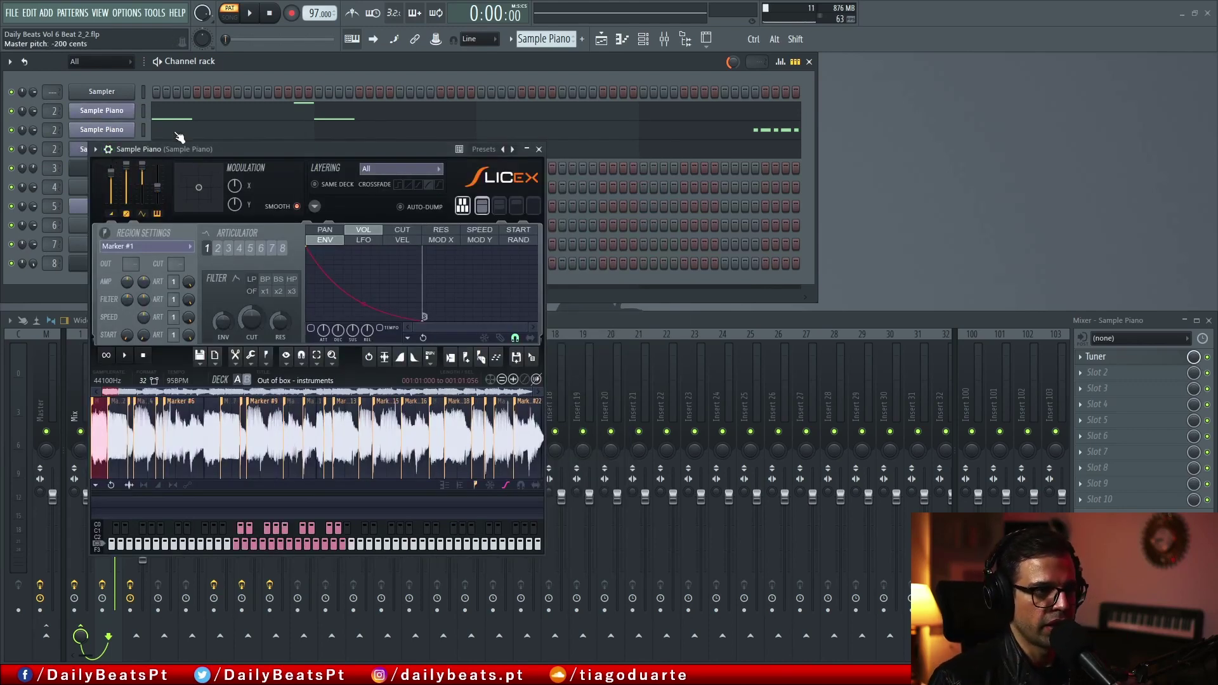
# Close Slicex and play the Sample Piano pattern through before stopping playback
pyautogui.click(539, 149)
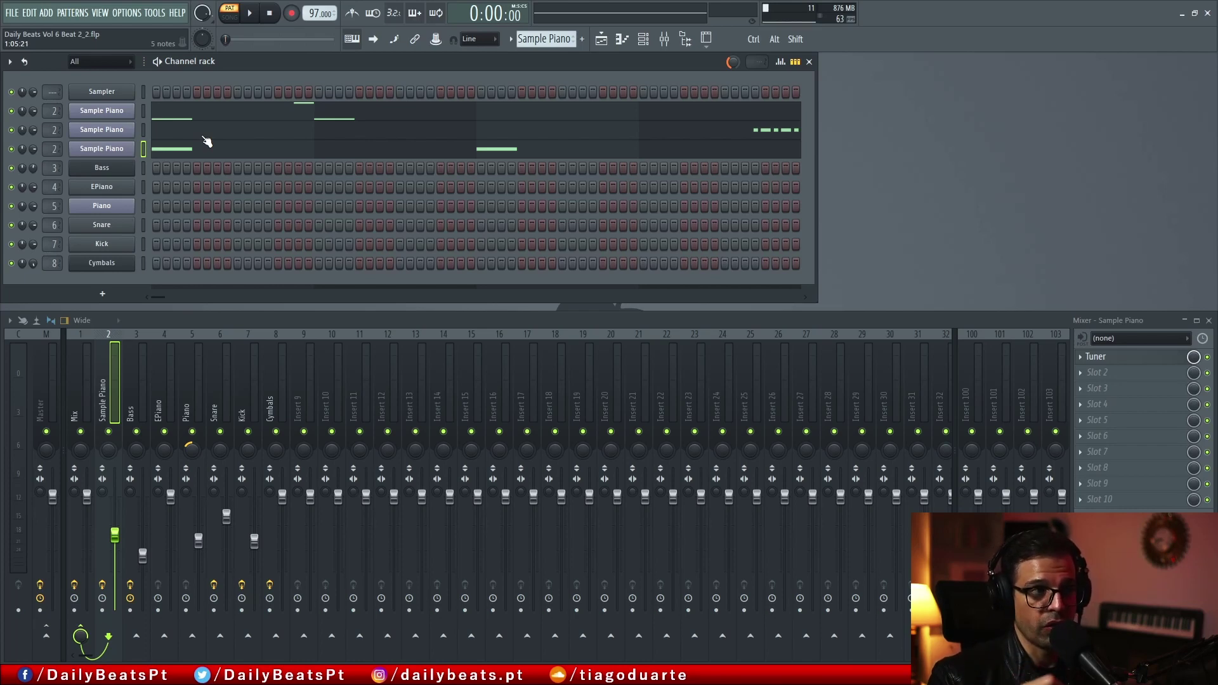
pyautogui.click(252, 17)
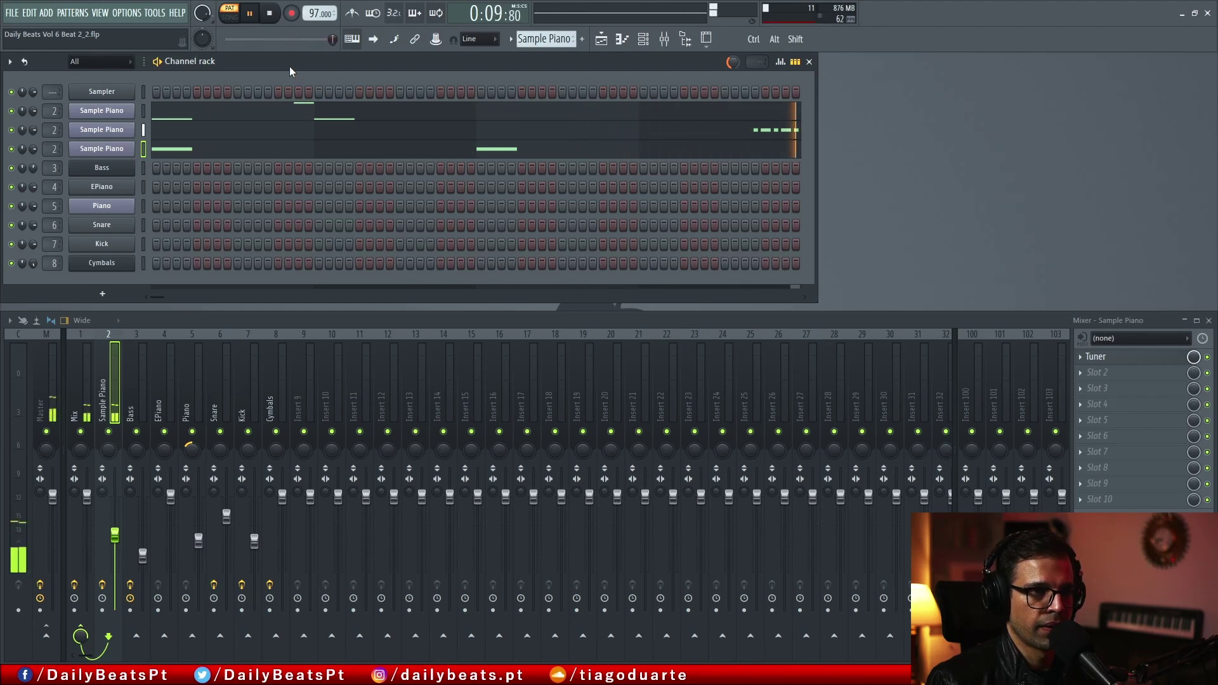
pyautogui.press('space')
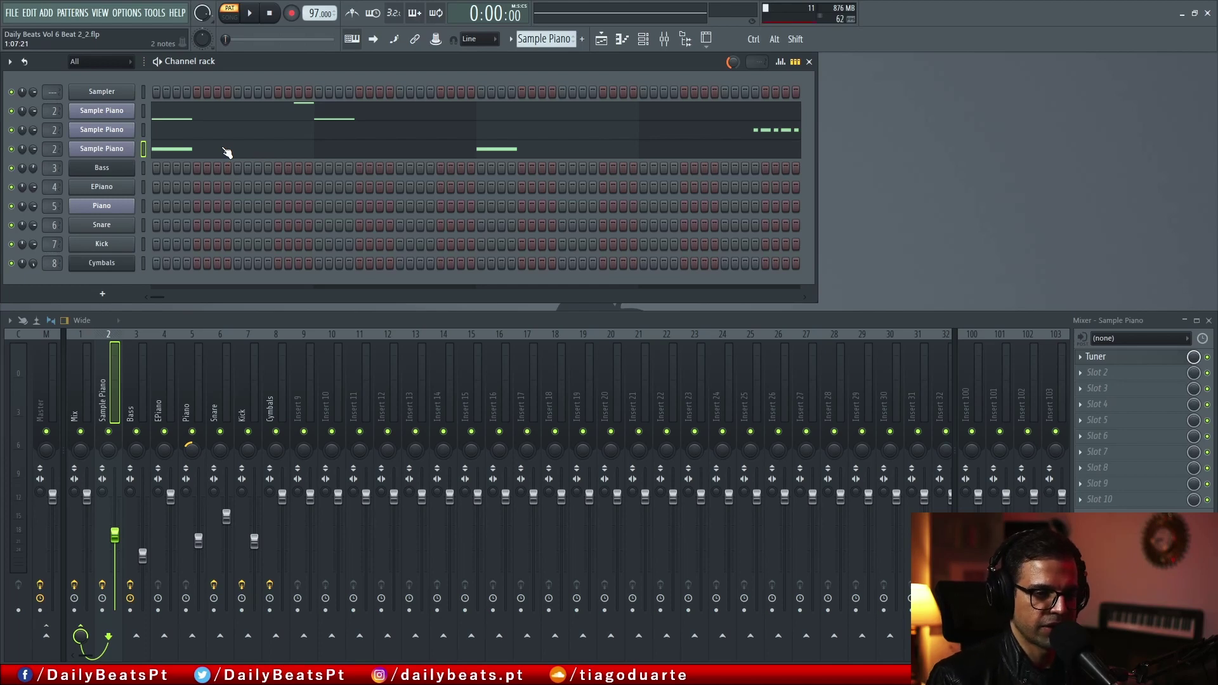
# Select the EPiano pattern in the playlist and unmute the EPiano track
pyautogui.click(601, 39)
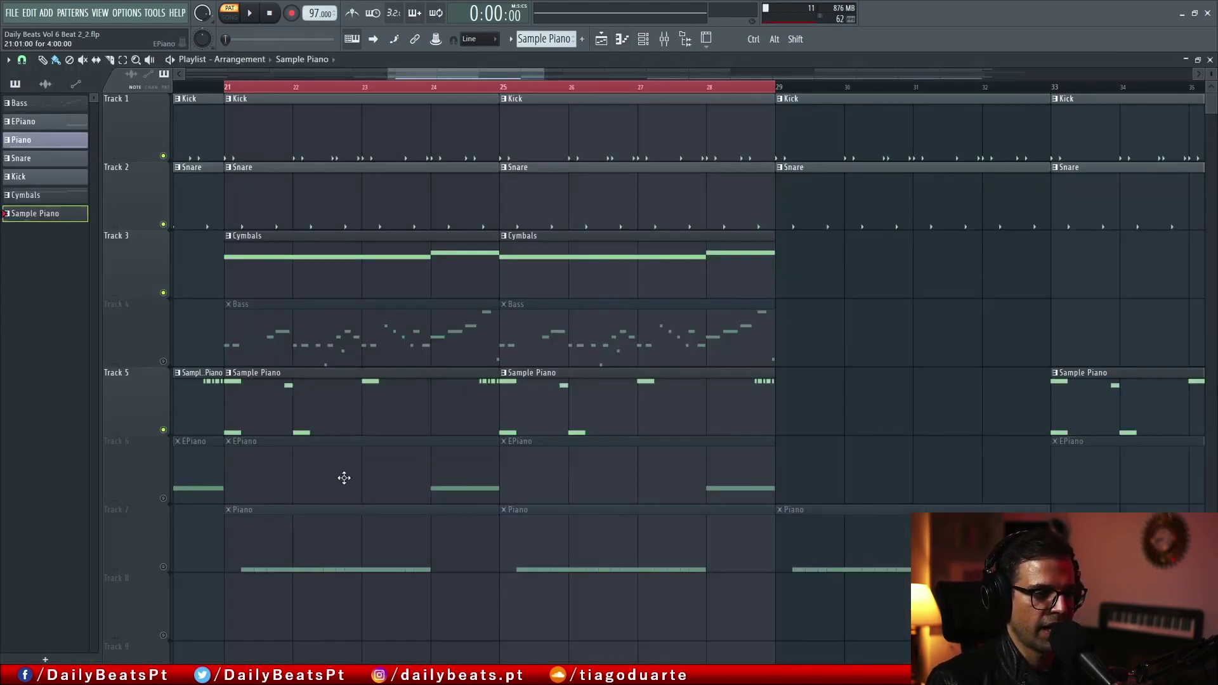
pyautogui.click(344, 477)
pyautogui.click(164, 499)
# Audition the Smooth jazz - piano_2.wav sample in the EPiano channel's sample settings and close its window
pyautogui.press('F5')
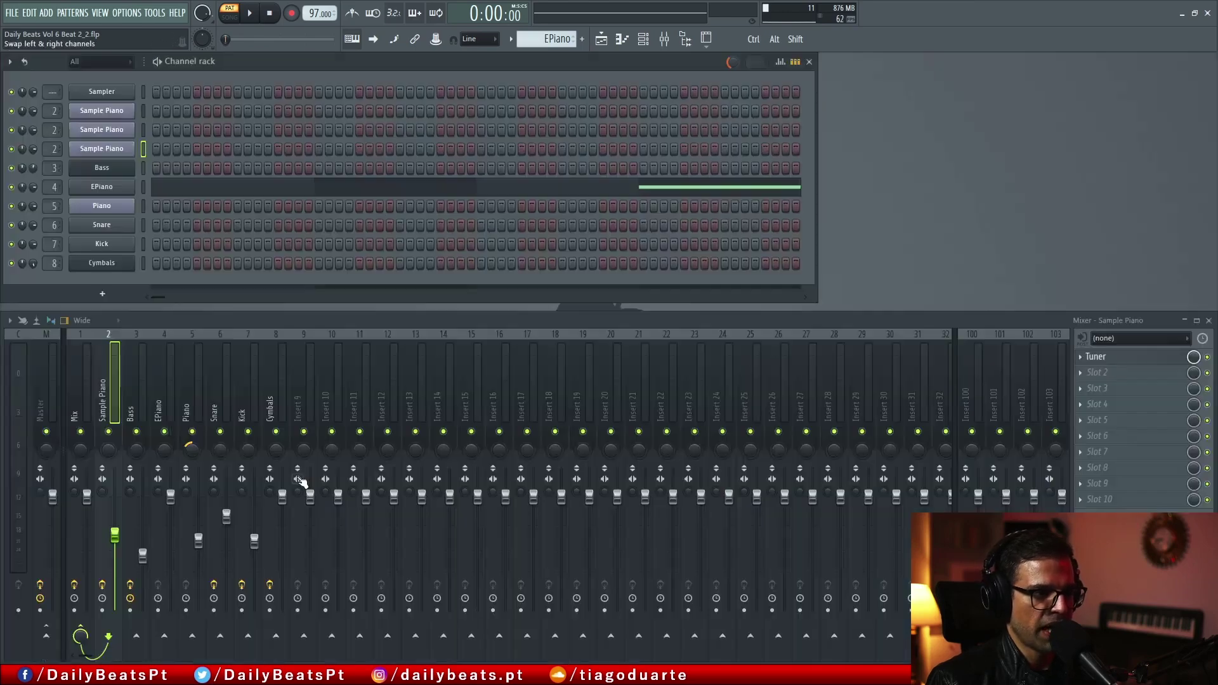
pyautogui.click(112, 187)
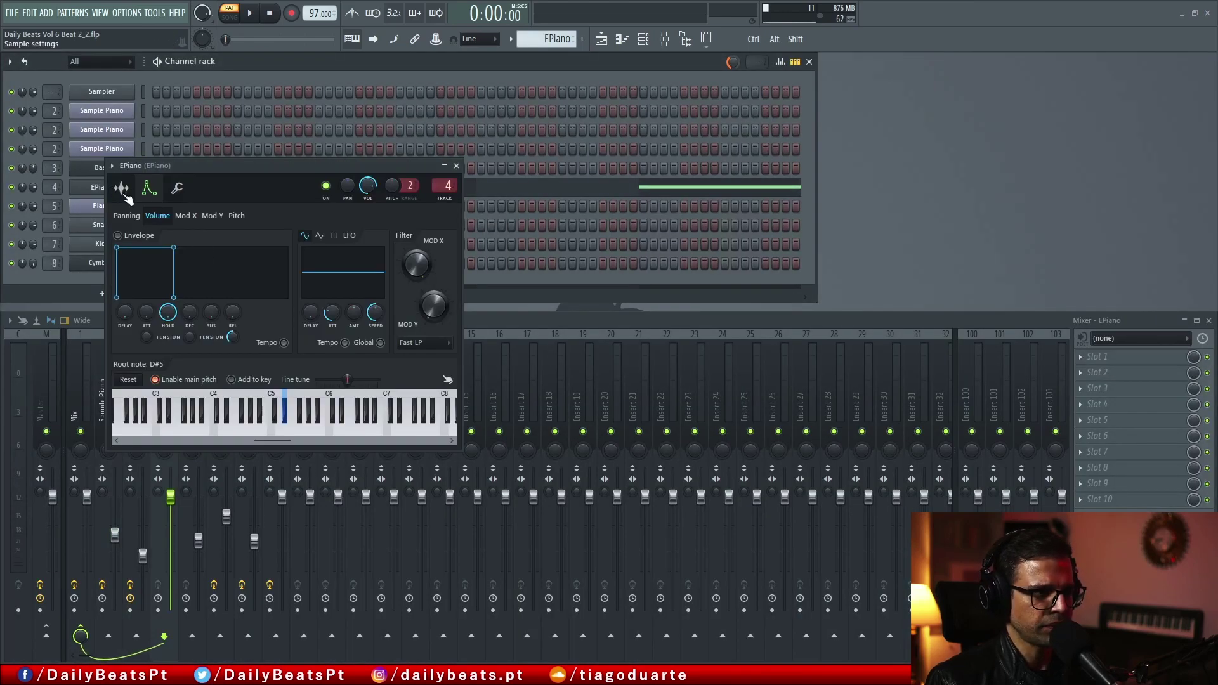
pyautogui.click(124, 193)
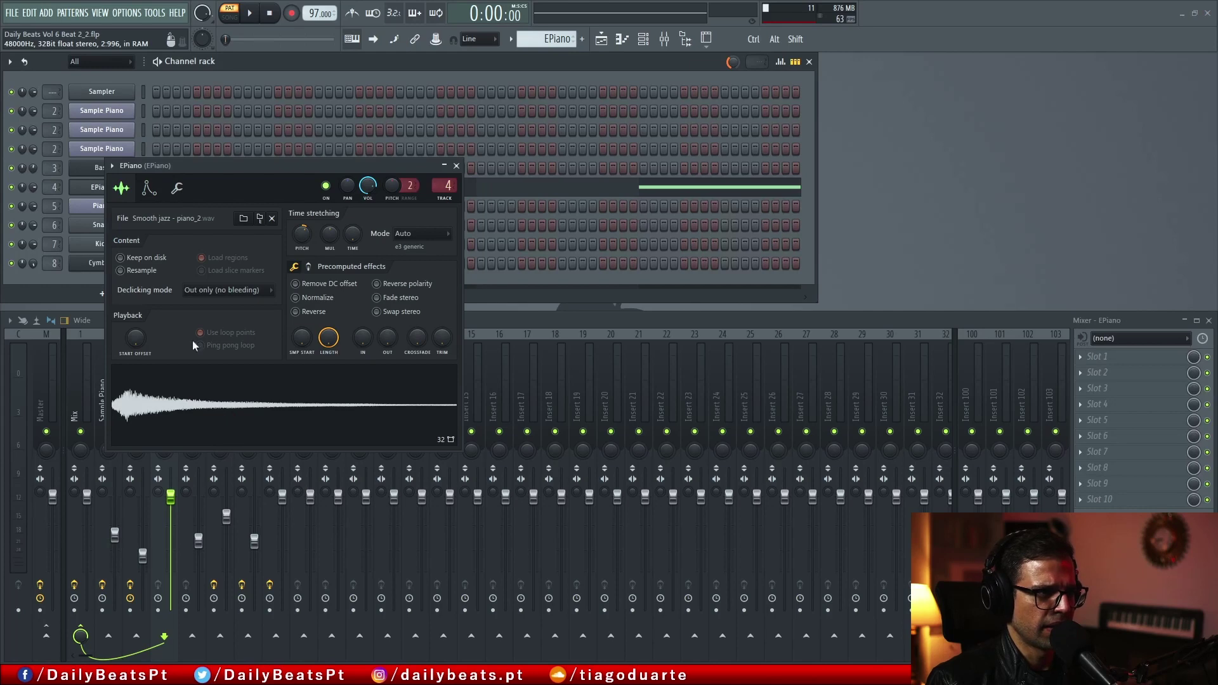
pyautogui.click(231, 401)
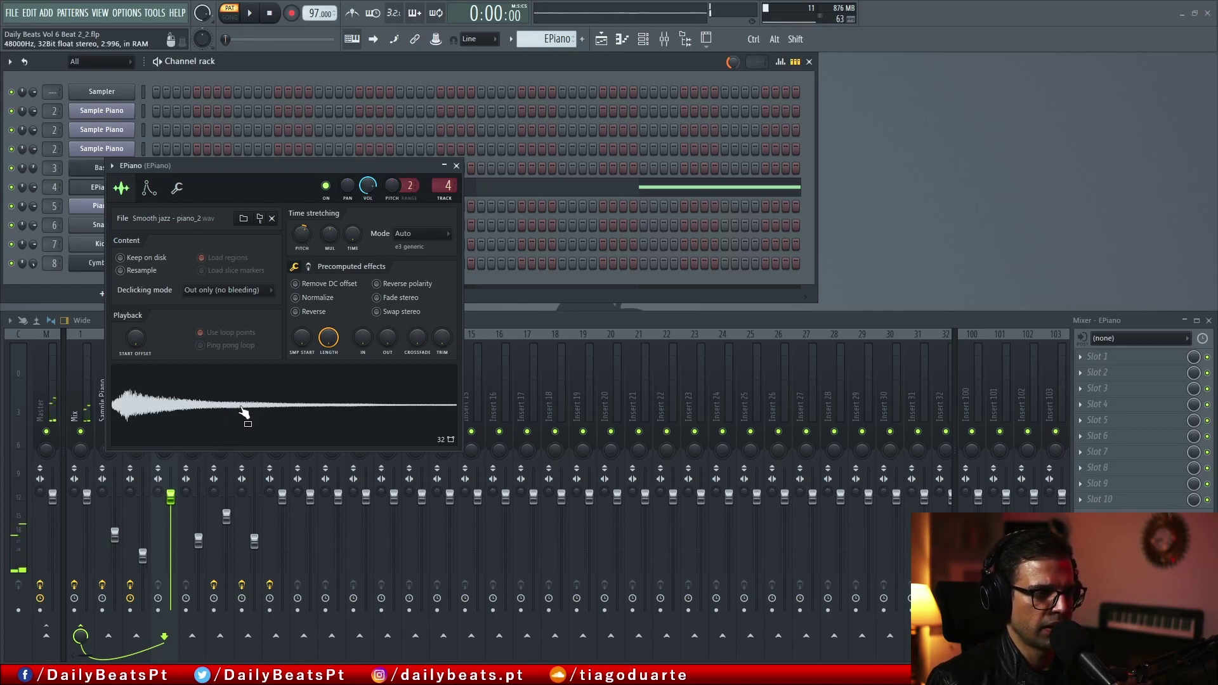
pyautogui.click(456, 167)
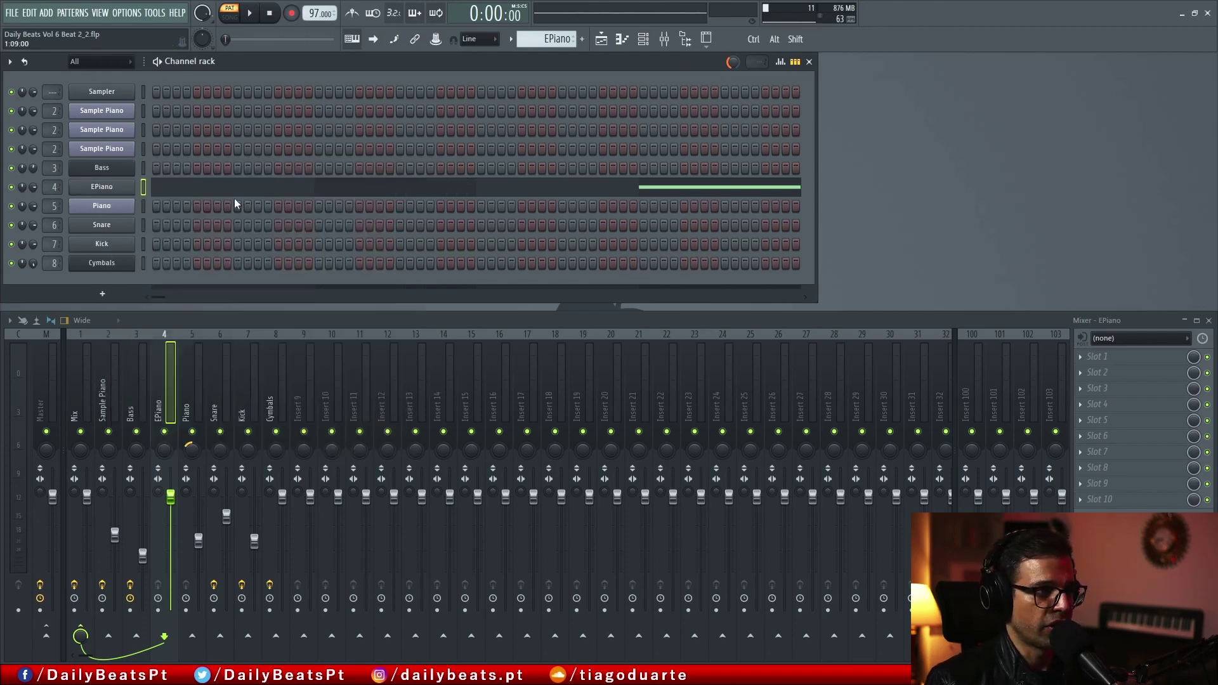
# Examine the EPiano pattern in the piano roll and play its note from bar 4
pyautogui.click(658, 189)
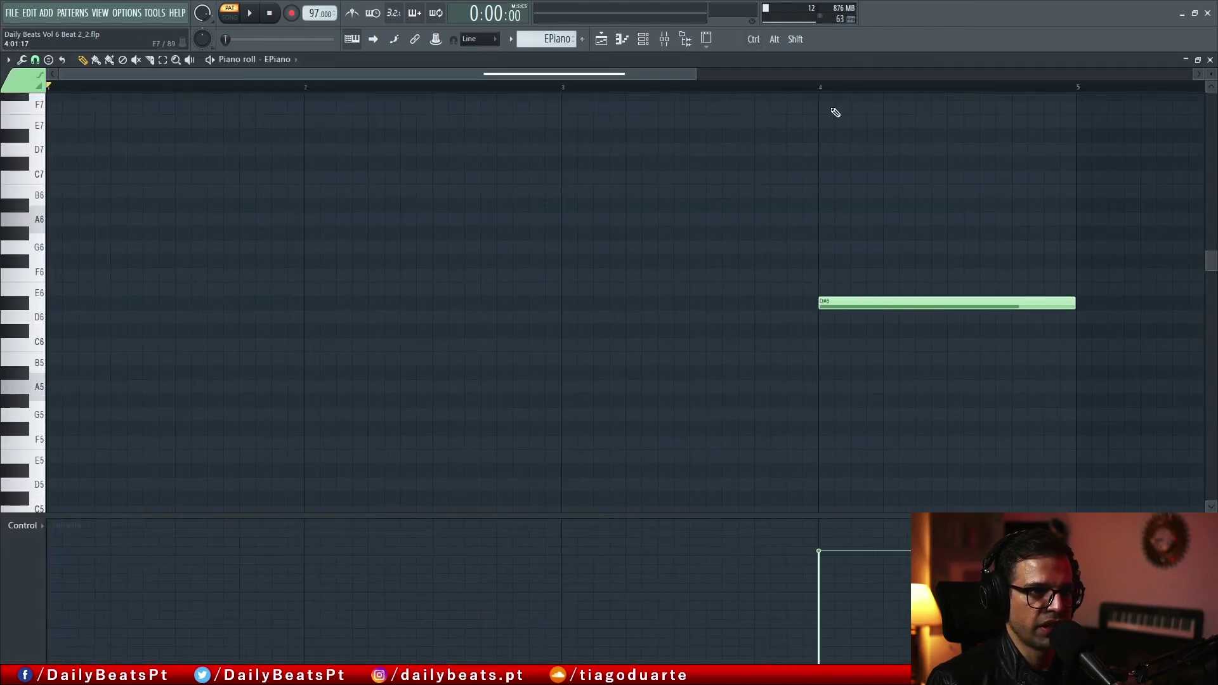
pyautogui.click(818, 88)
pyautogui.press('space')
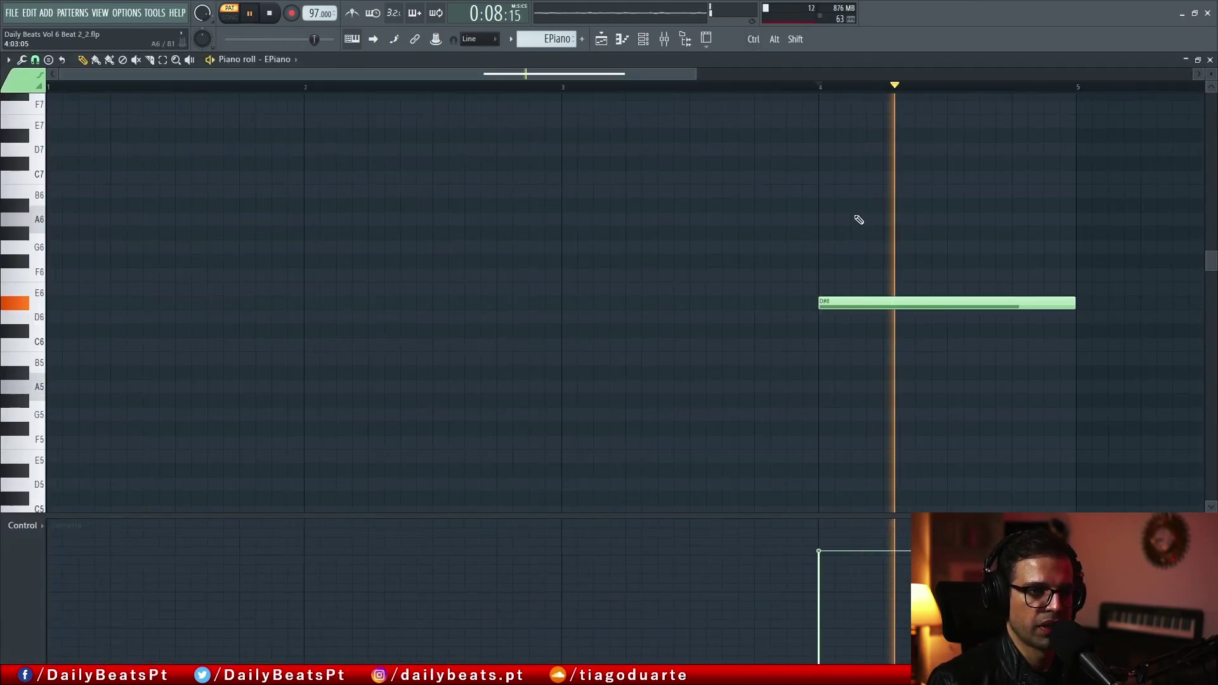
pyautogui.press('space')
pyautogui.press('F7')
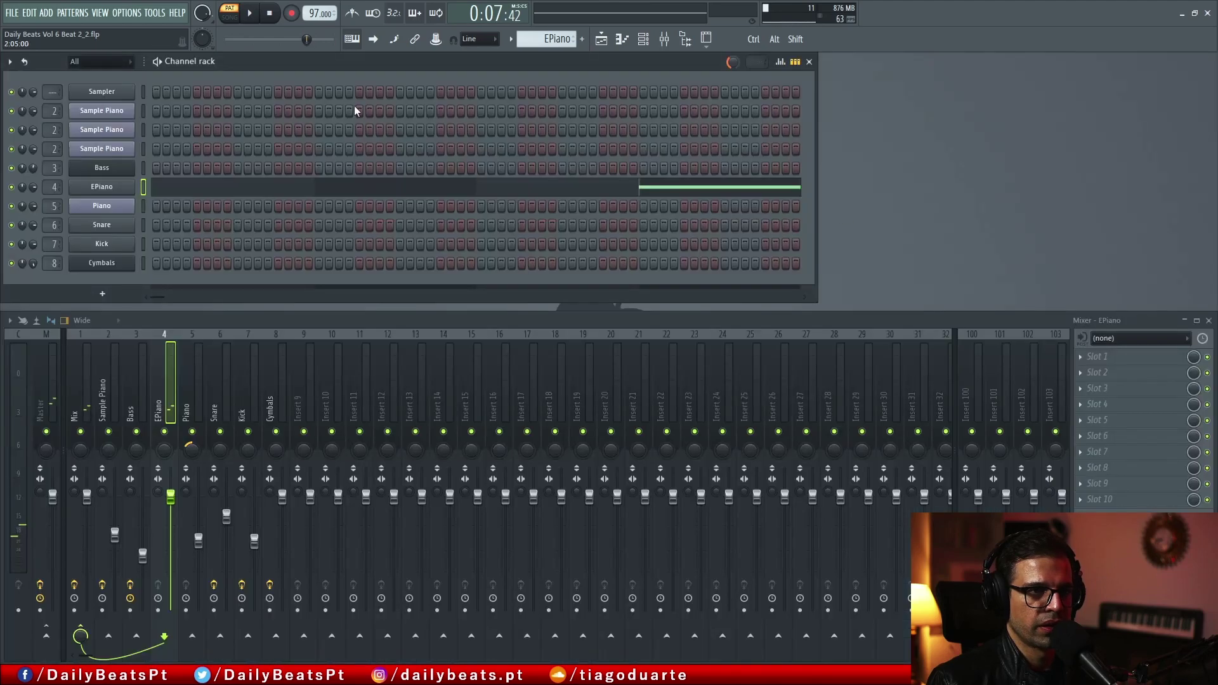
# Play the arrangement in song mode from bar 21 with the drums, Sample Piano and EPiano tracks, stopping at the end
pyautogui.click(601, 40)
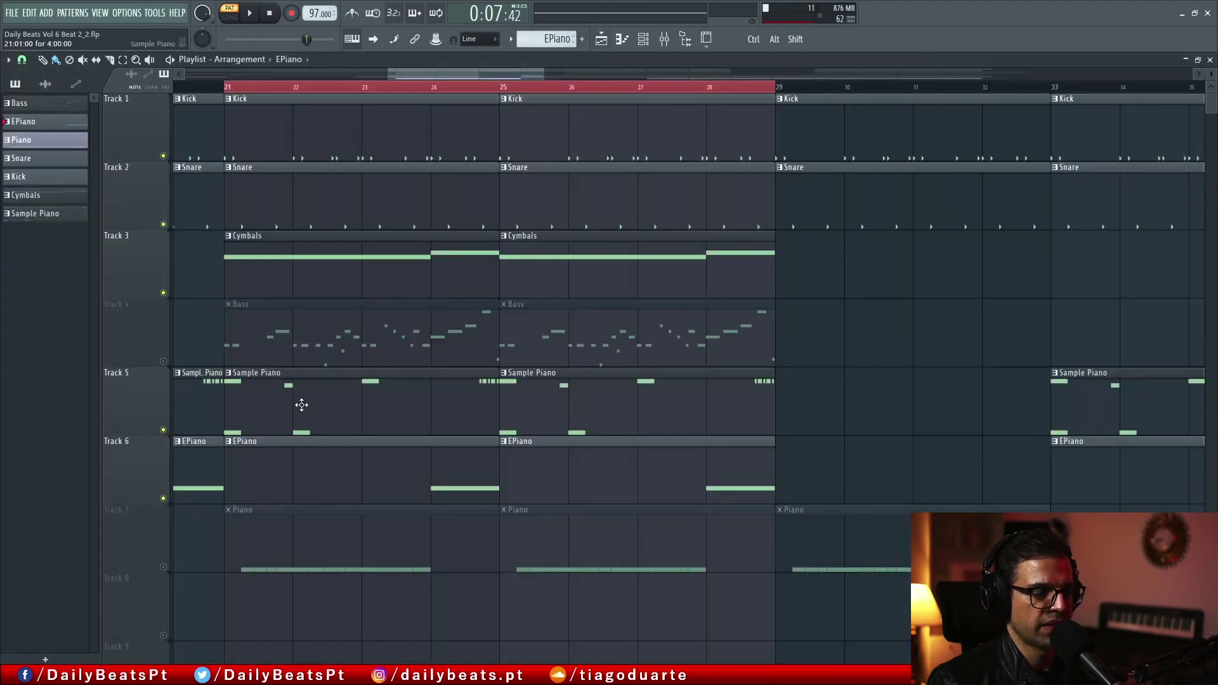
pyautogui.click(233, 87)
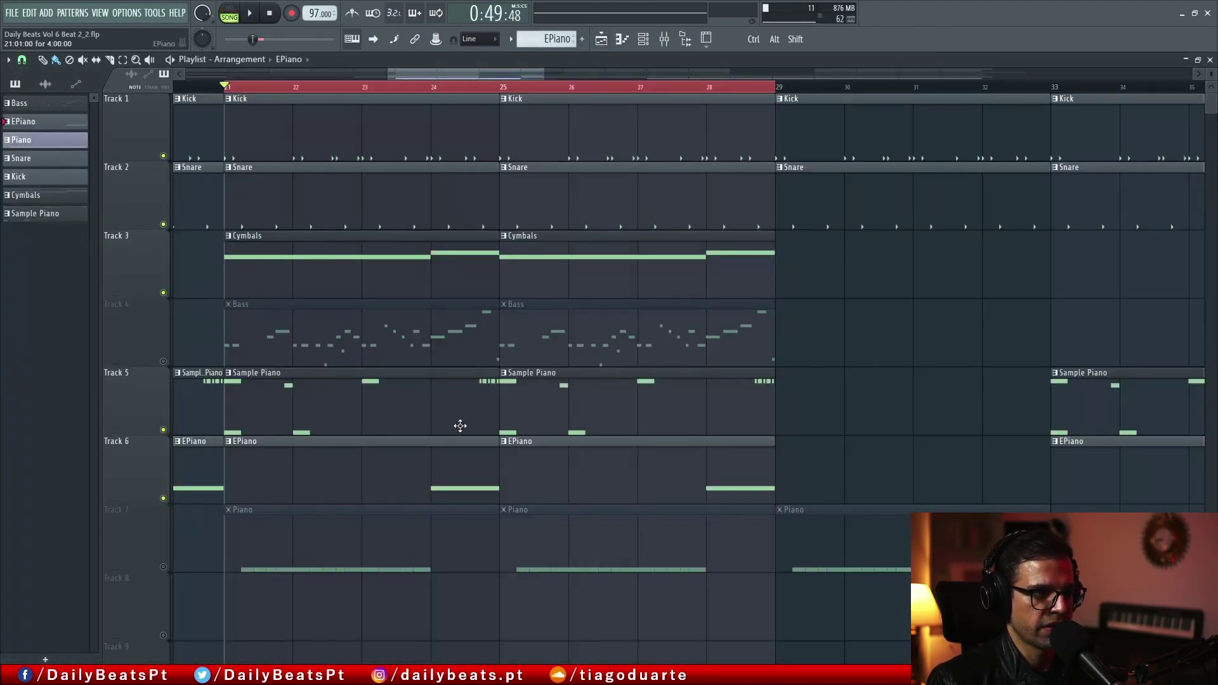
pyautogui.press('space')
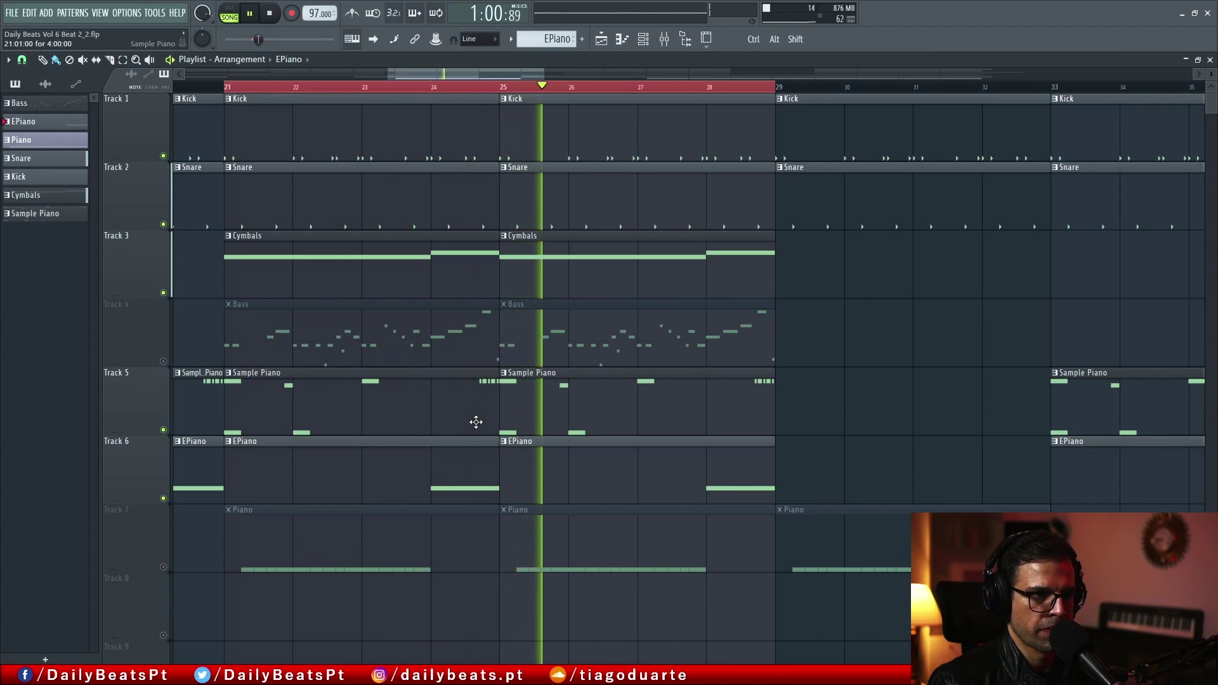
pyautogui.press('space')
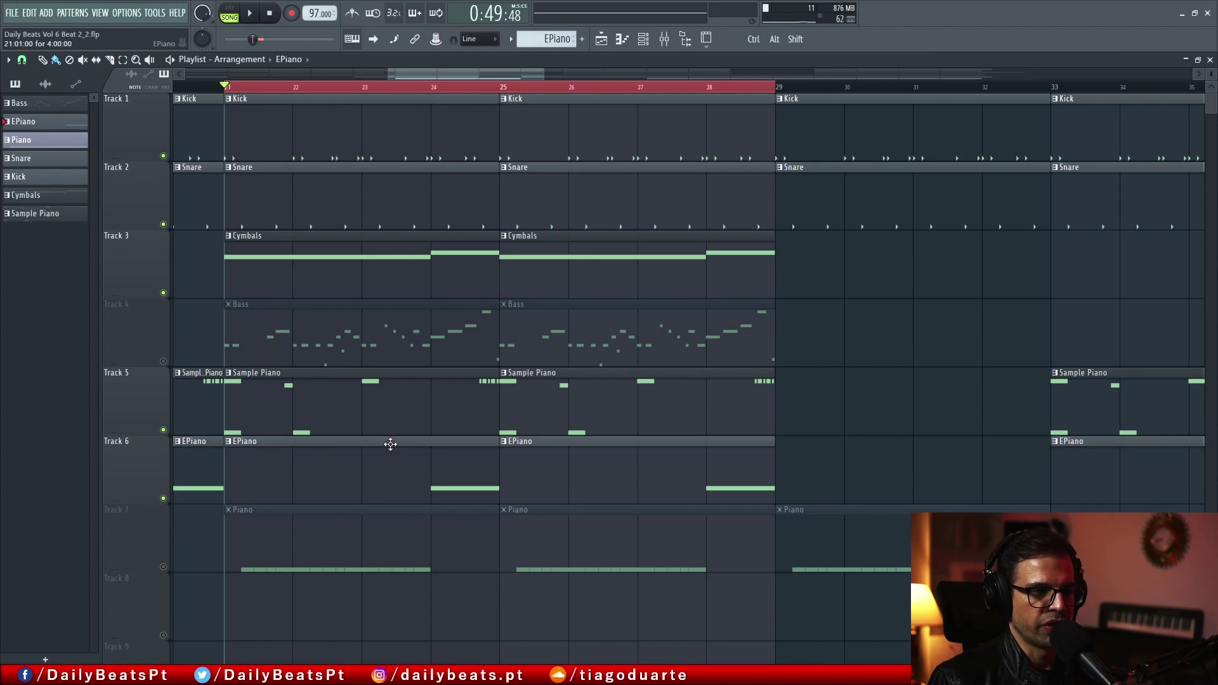
pyautogui.moveTo(220, 334); pyautogui.dragTo(744, 340)
pyautogui.keyDown('ctrl'); pyautogui.click(785, 346); pyautogui.keyUp('ctrl')
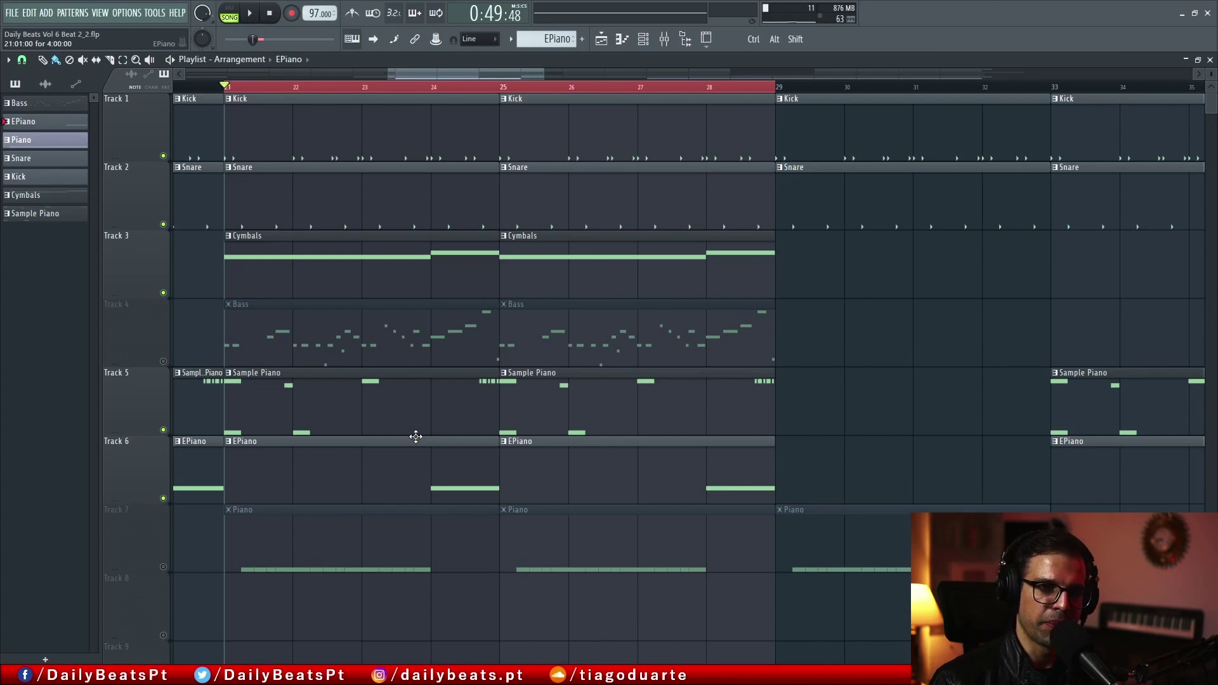
# Select the Piano pattern in the playlist and unmute the Piano track
pyautogui.click(312, 562)
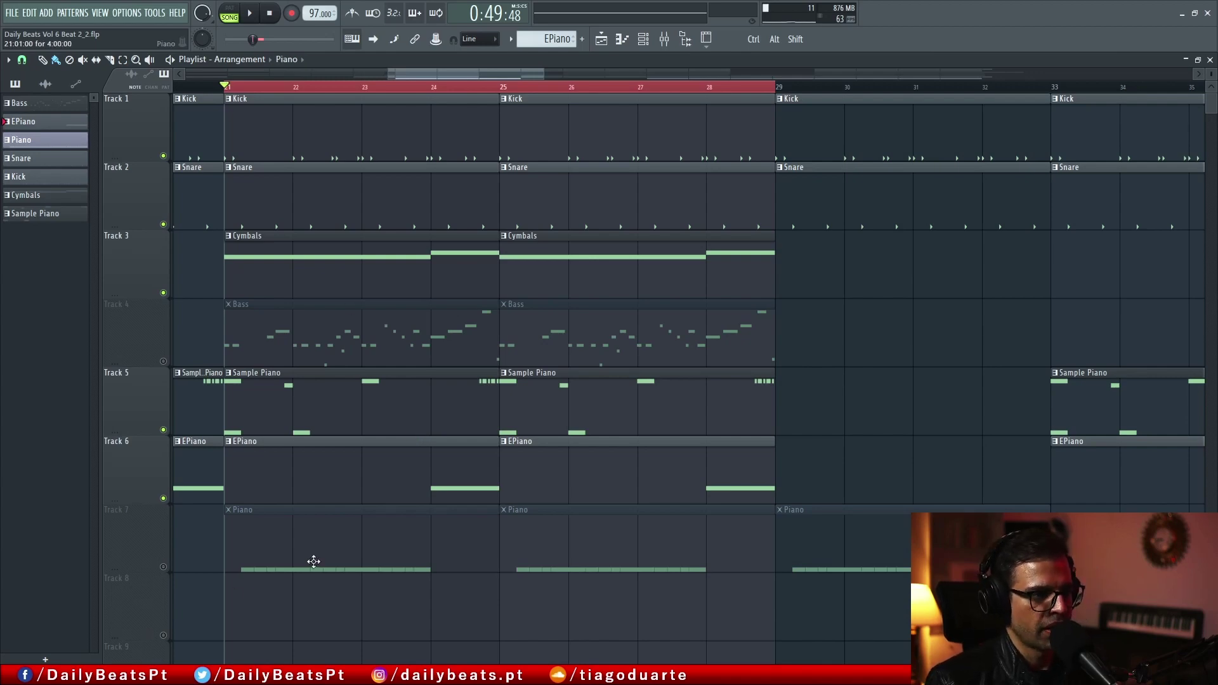
pyautogui.click(164, 567)
# Examine the Piano channel's Slicex settings from the channel rack and close the plugin window
pyautogui.press('F5')
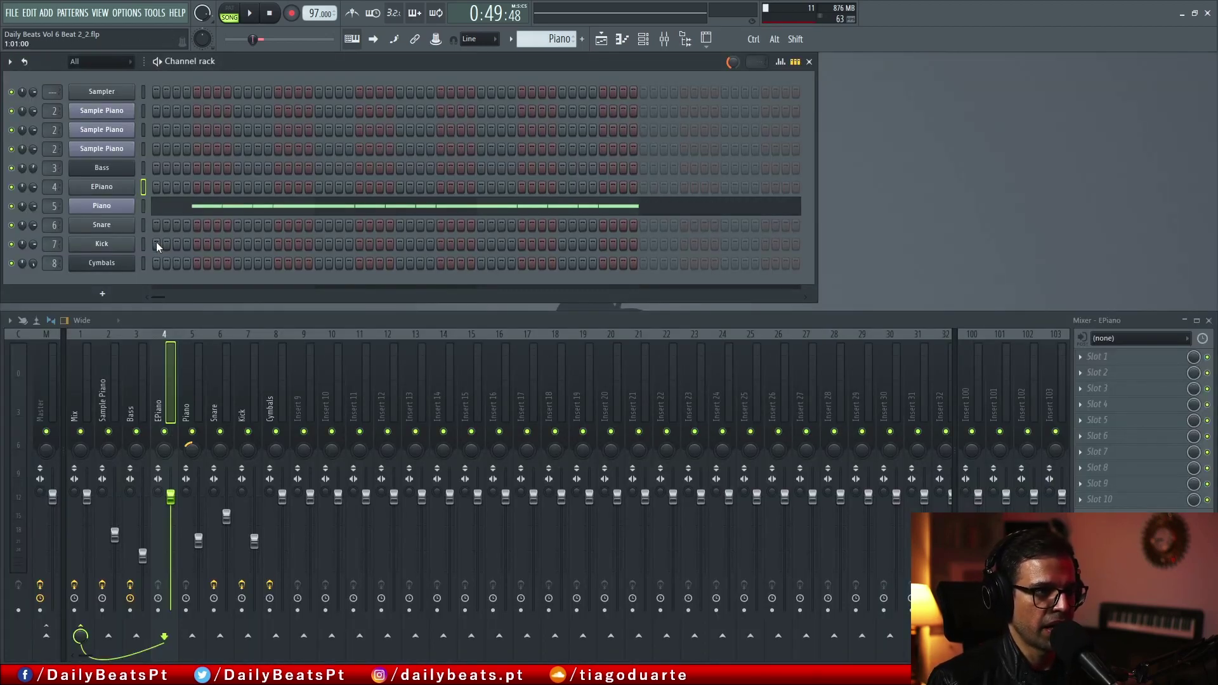
pyautogui.click(119, 208)
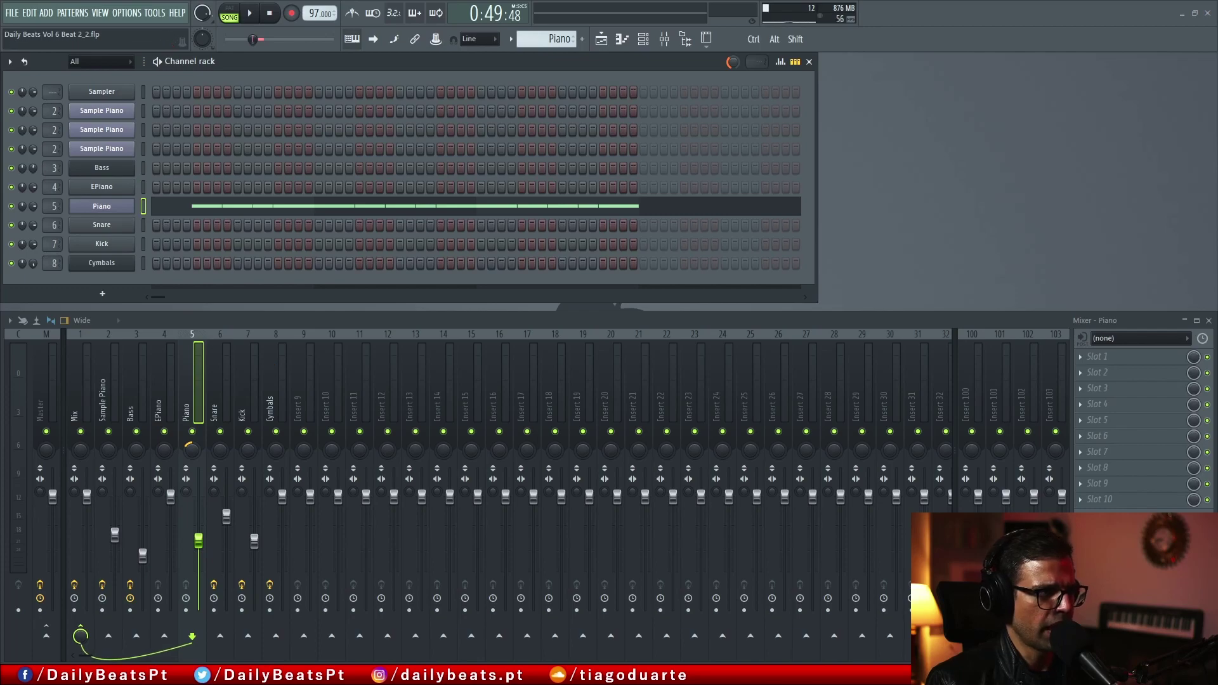
pyautogui.moveTo(0, 127); pyautogui.dragTo(526, 145)
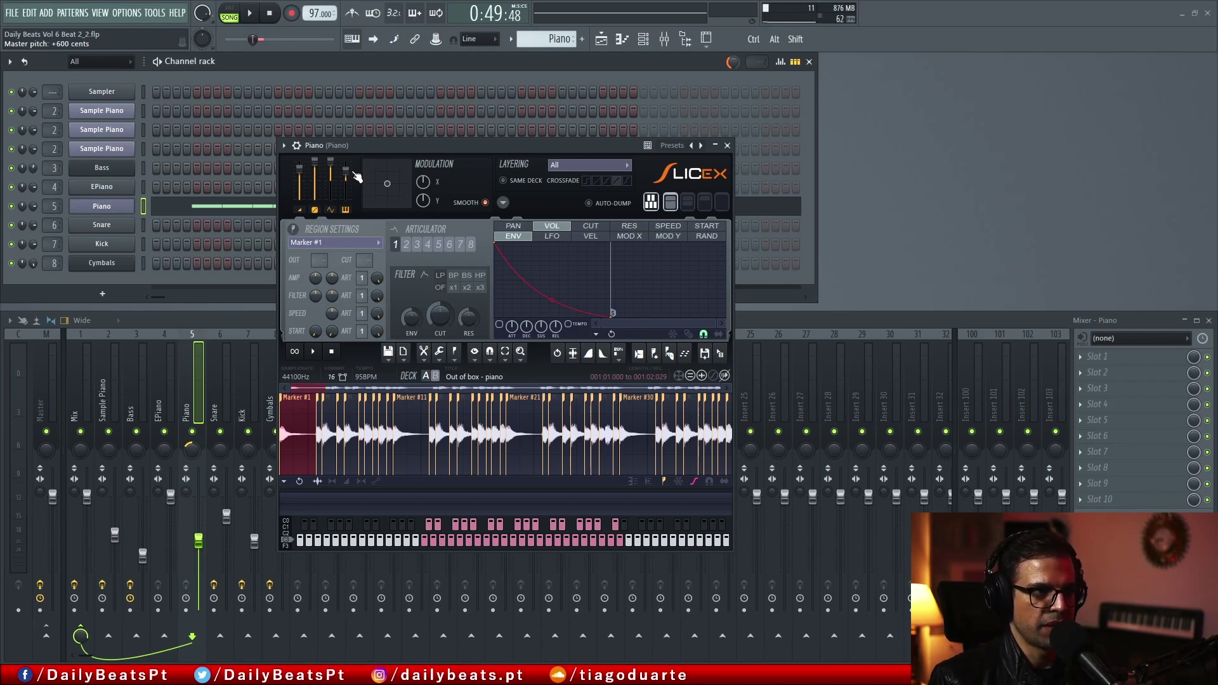
pyautogui.click(727, 145)
# Play the Piano pattern on its own in pattern mode, reopen its Slicex window and stop playback
pyautogui.click(229, 13)
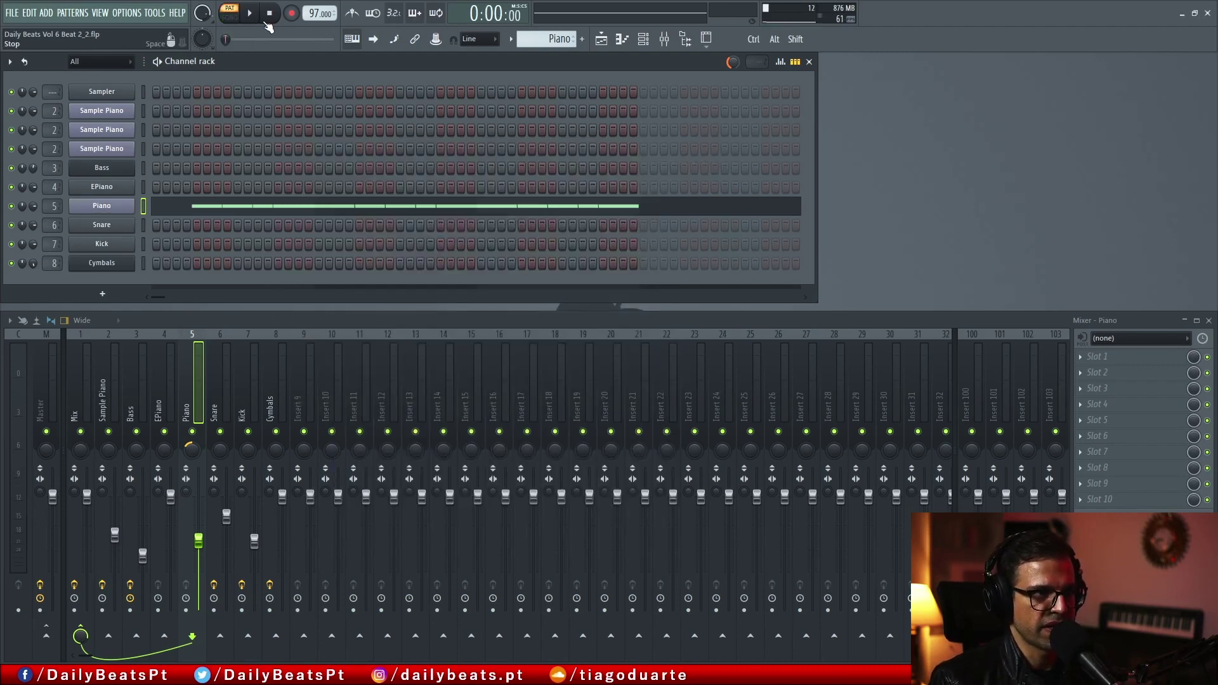
pyautogui.press('space')
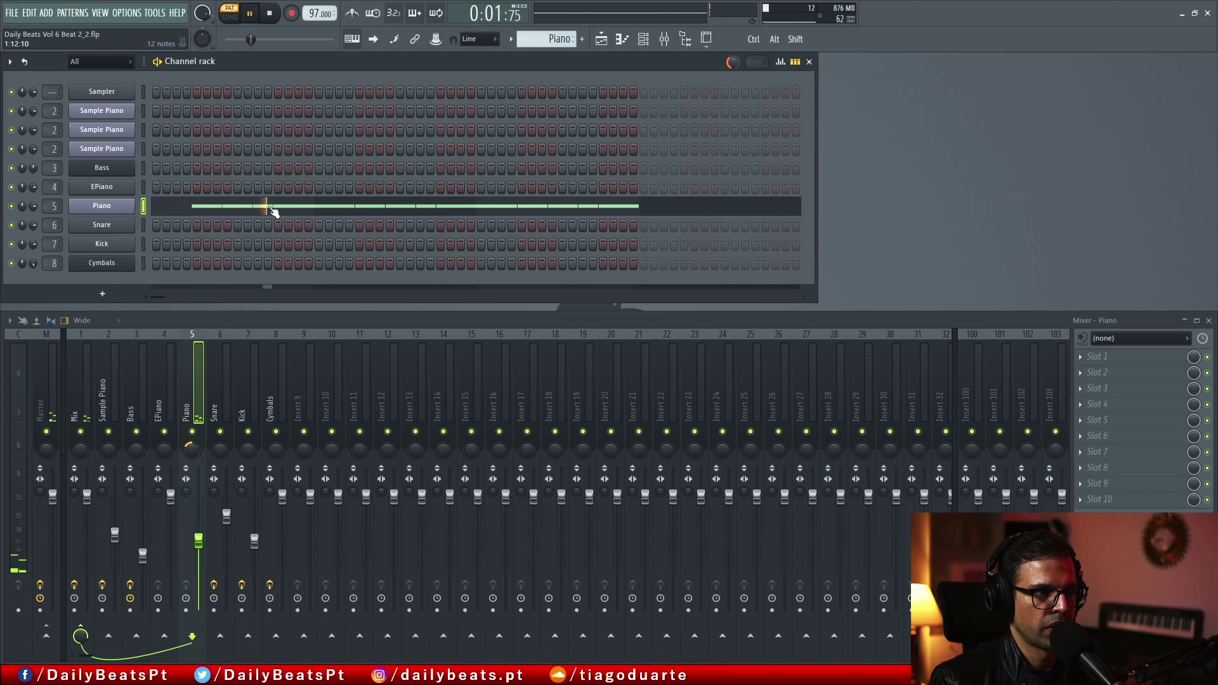
pyautogui.click(114, 209)
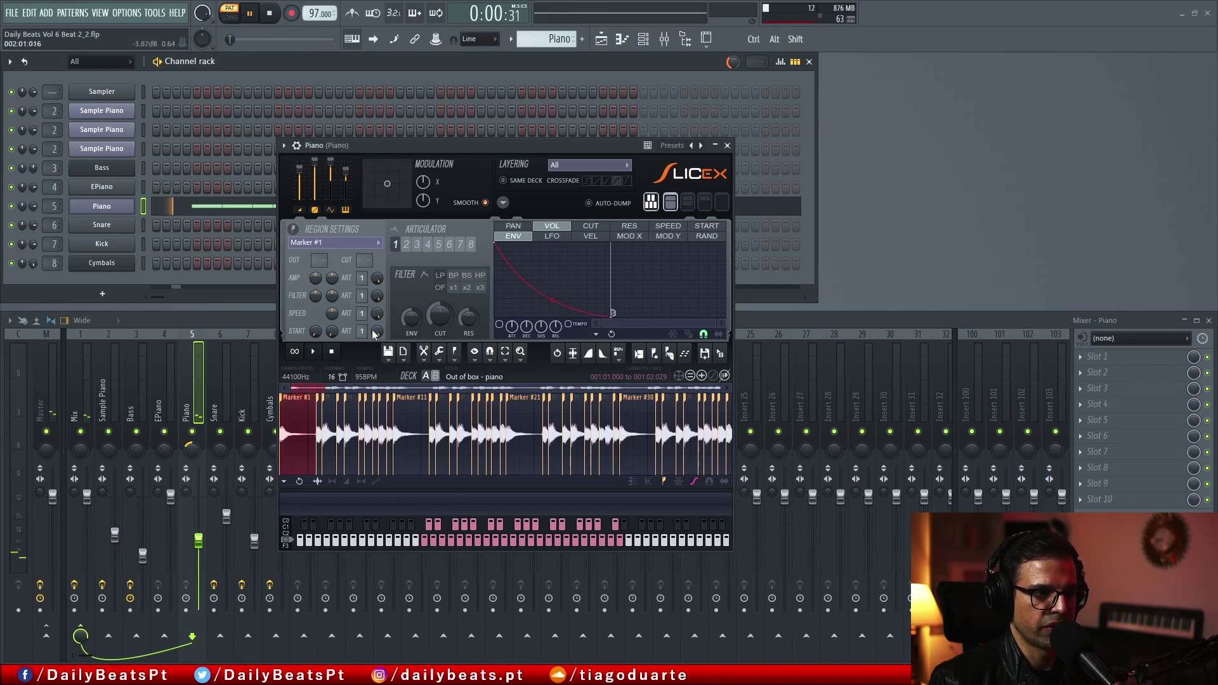
pyautogui.press('space')
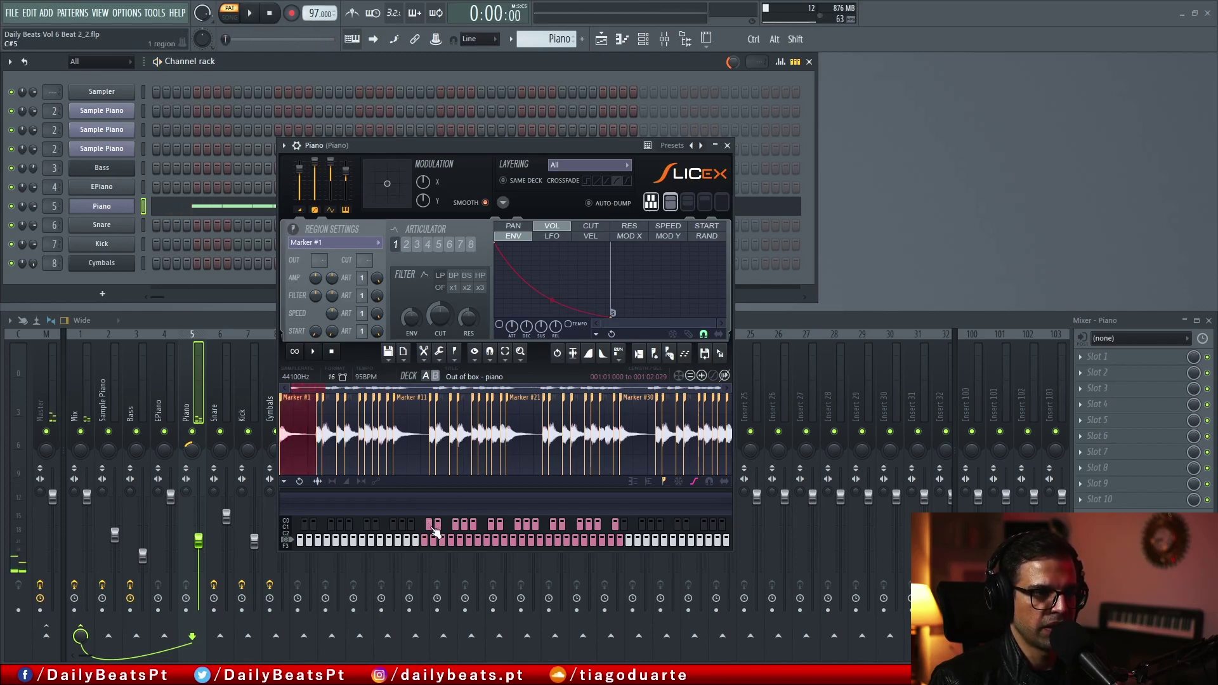
# Audition individual slices and the Out of box - piano sample in Slicex, and close the plugin window
pyautogui.moveTo(435, 533); pyautogui.dragTo(501, 541)
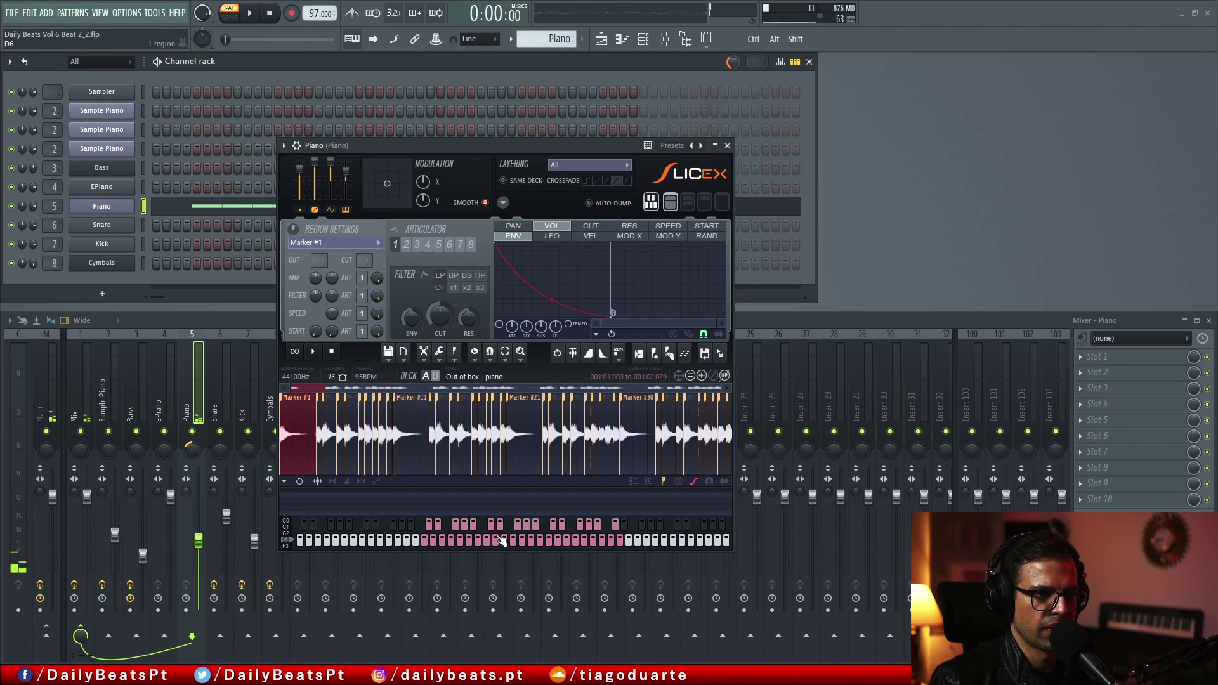
pyautogui.click(301, 421)
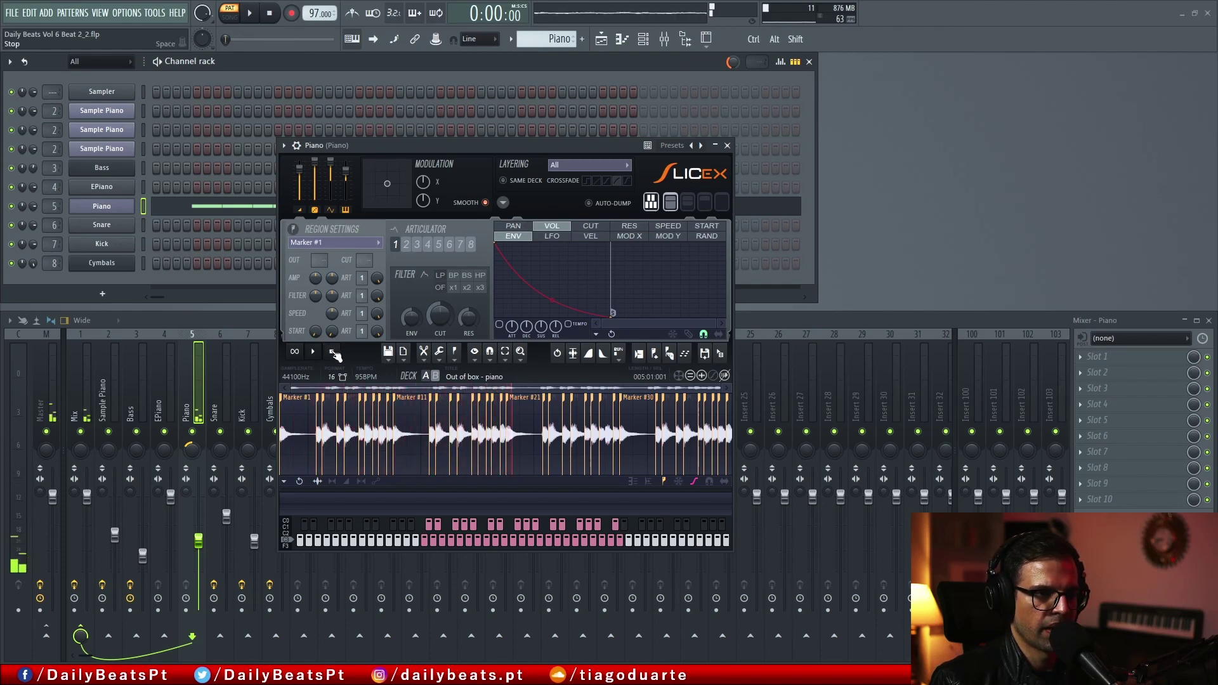
pyautogui.click(727, 145)
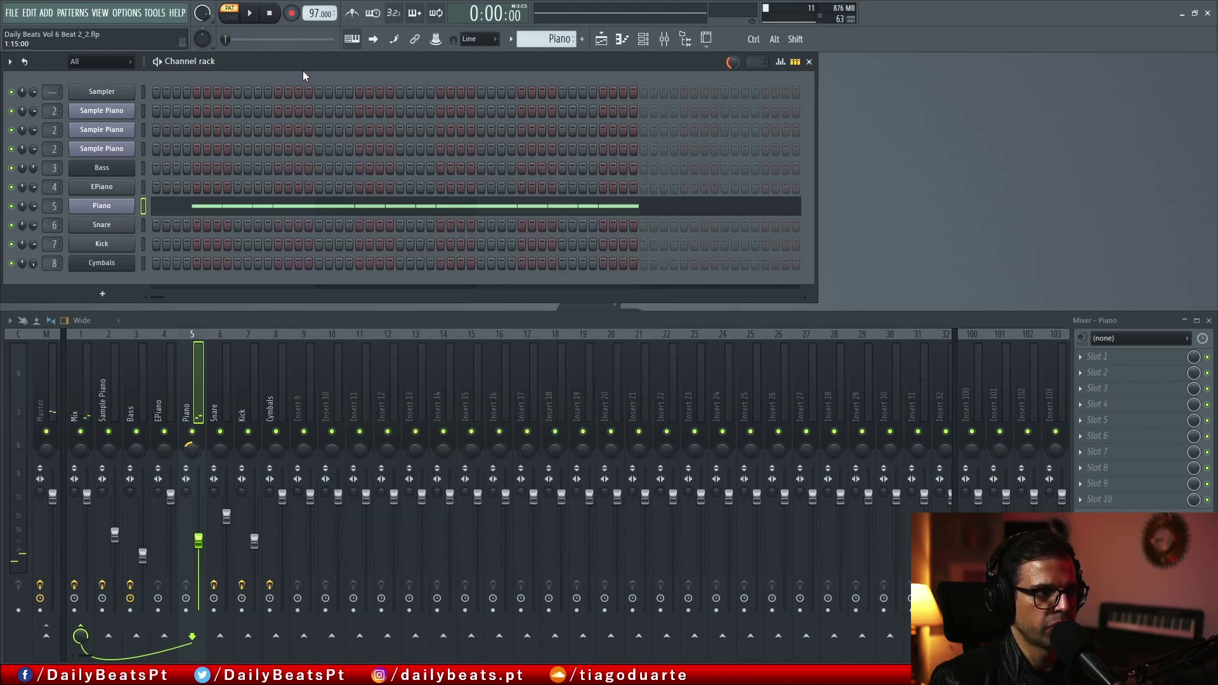
# Return to the playlist, unmute the Bass track and select the Bass pattern
pyautogui.click(601, 39)
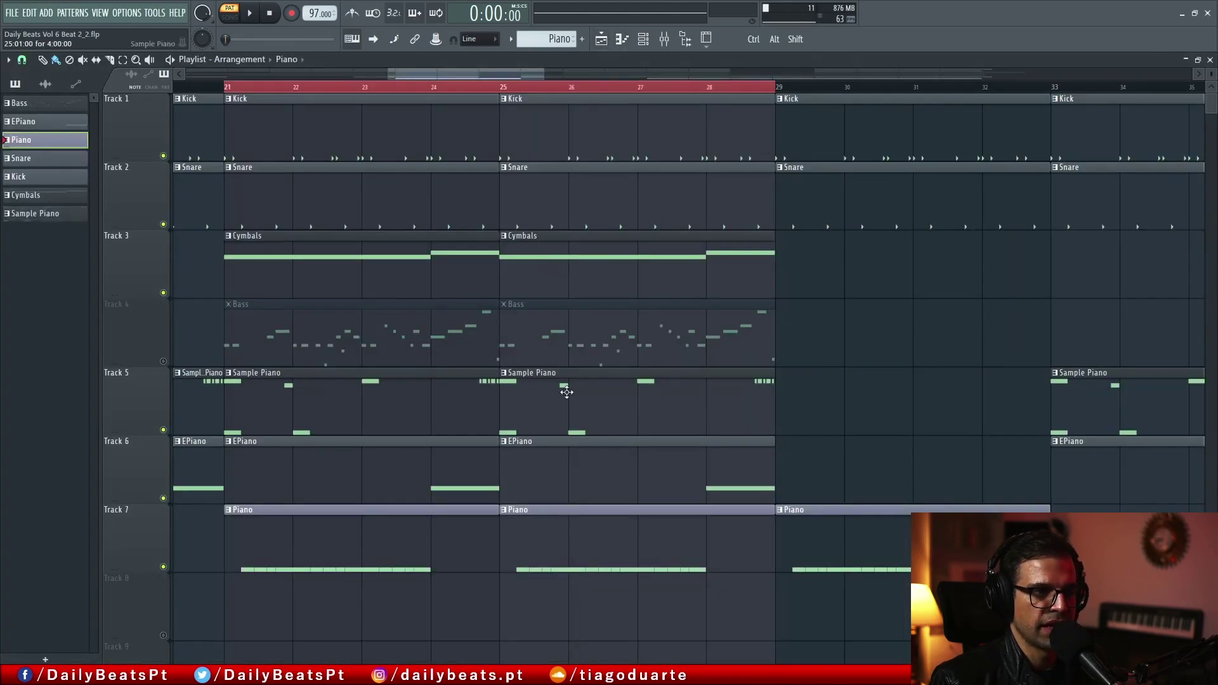
pyautogui.scroll(2, 521, 393)
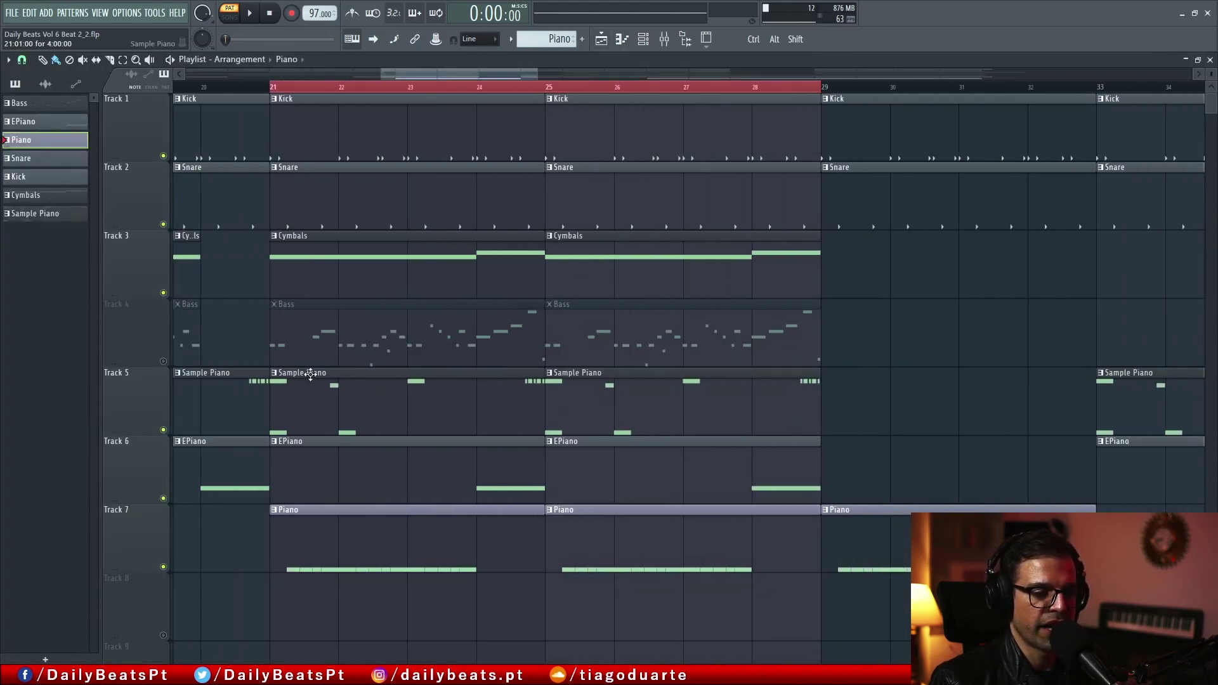
pyautogui.click(163, 360)
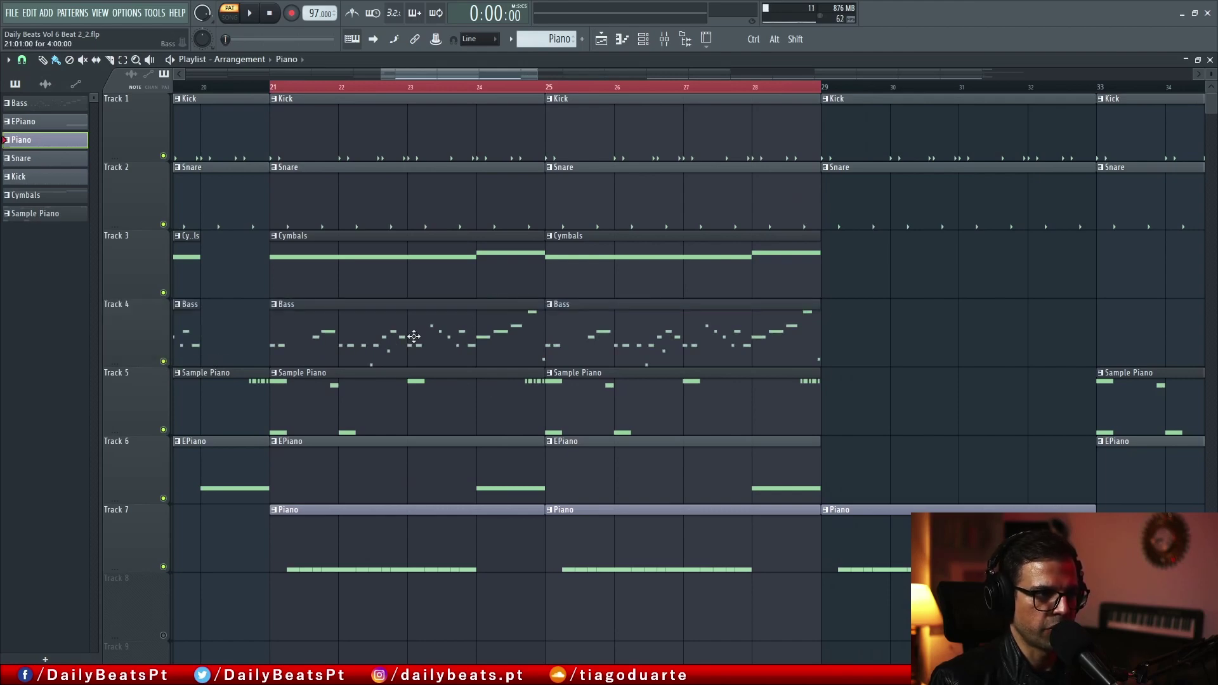
pyautogui.click(413, 336)
# Examine the T-Bird Dynamic preset from Essential Bass Guitars in the Bass channel's FLEX synth and close its window
pyautogui.press('F5')
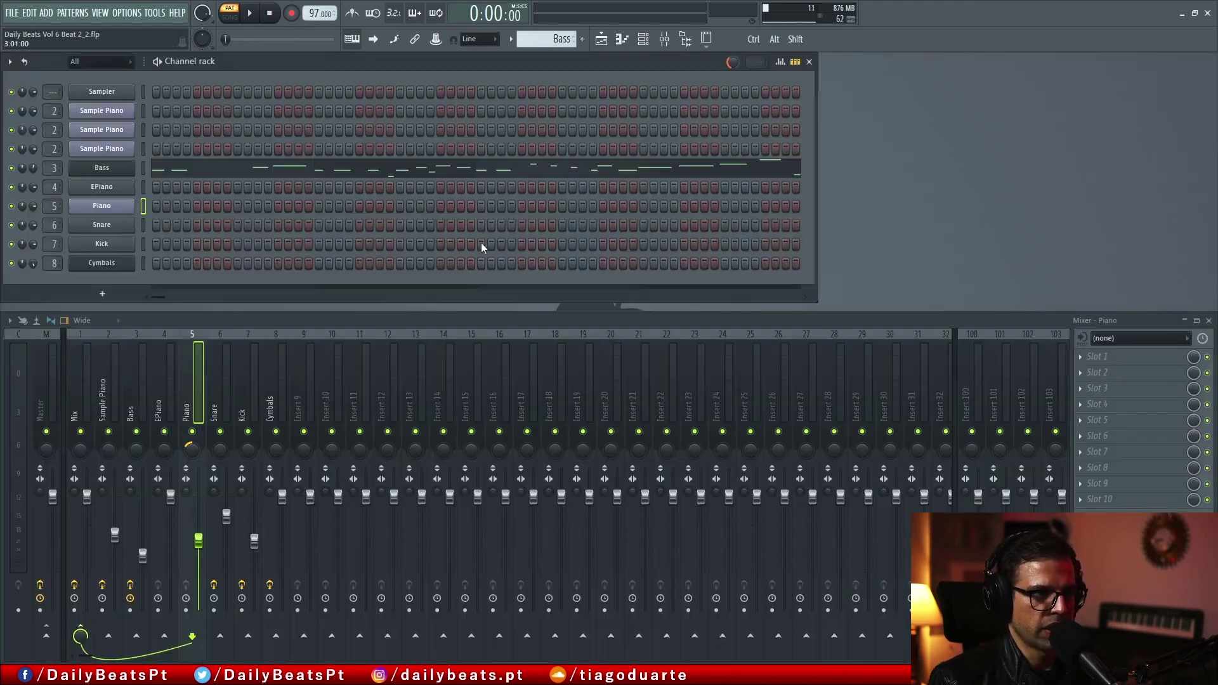
pyautogui.click(118, 170)
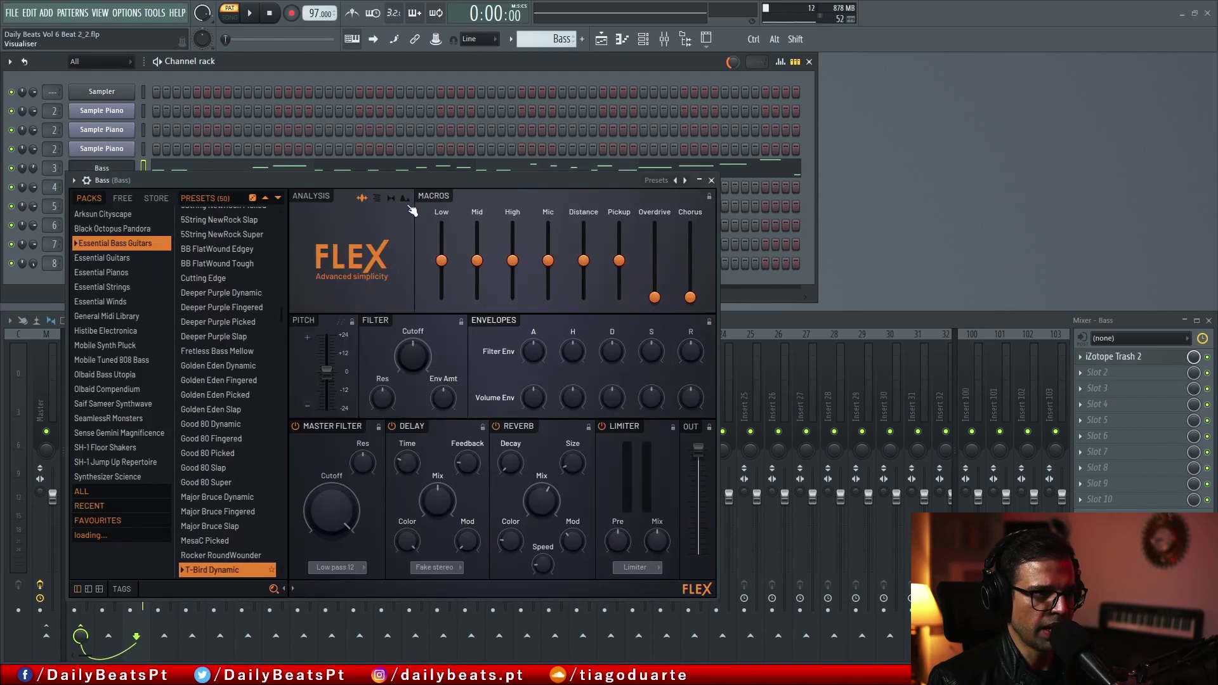
pyautogui.moveTo(410, 178); pyautogui.dragTo(467, 144)
pyautogui.scroll(-3, 293, 490)
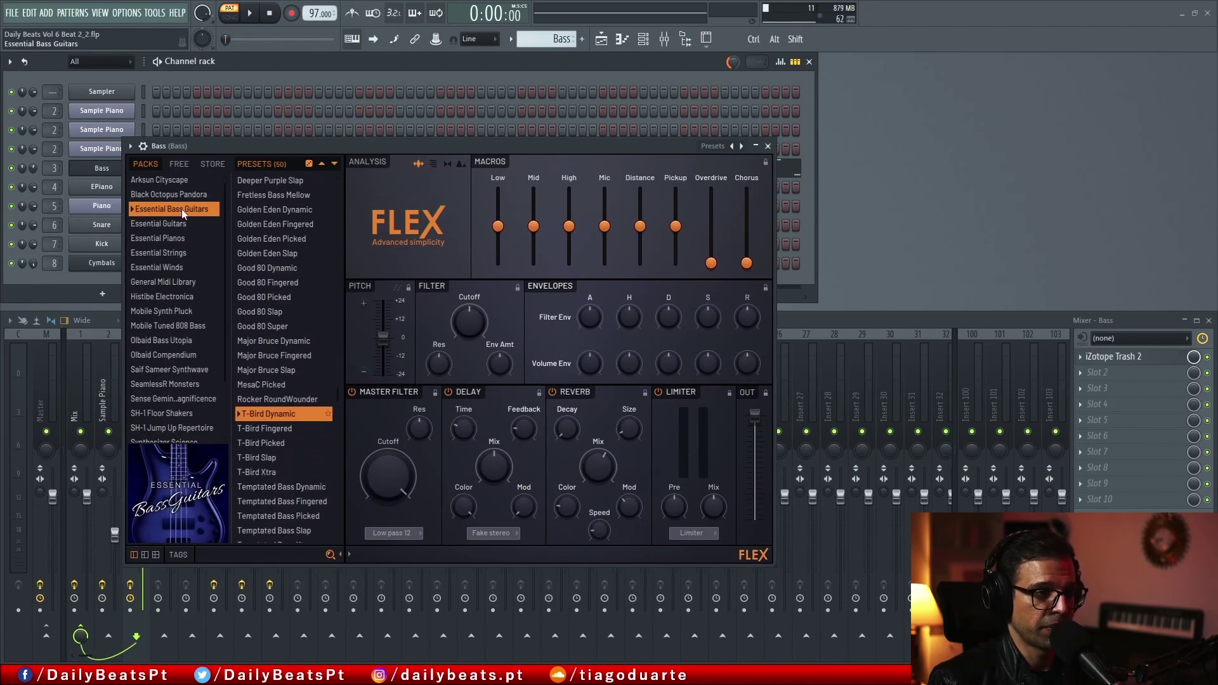
pyautogui.click(768, 146)
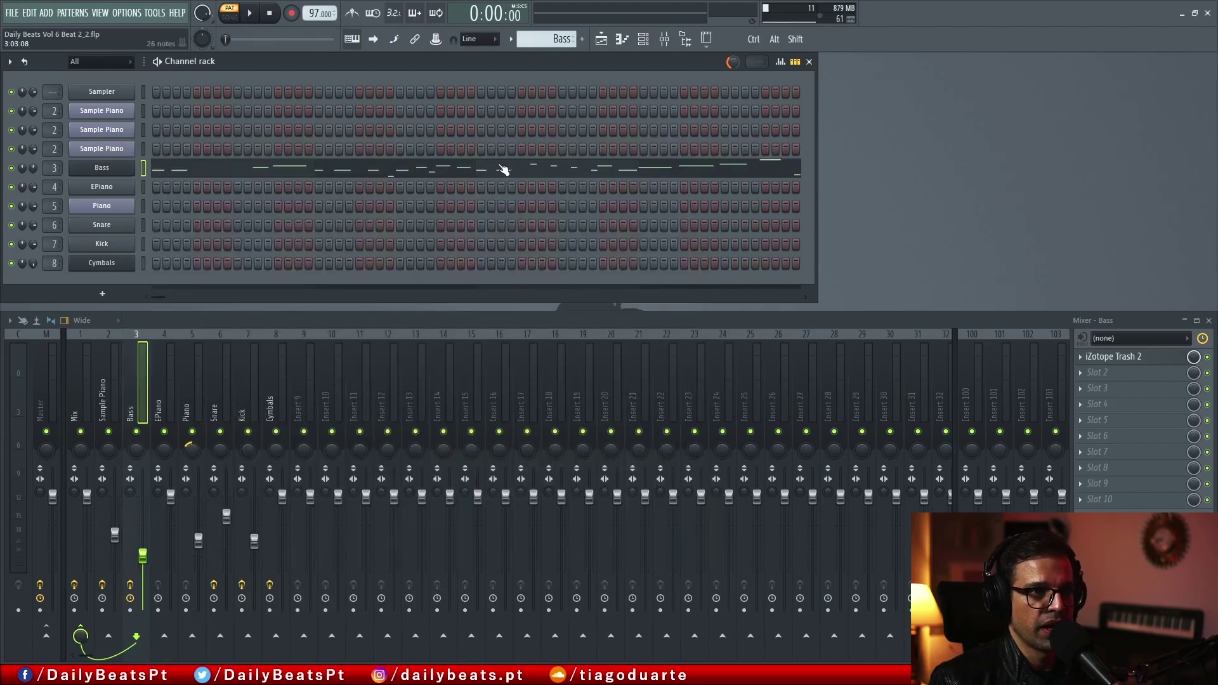
# Open the Bass pattern in the piano roll, highlight its D#4 notes, and play the bass line
pyautogui.click(503, 170)
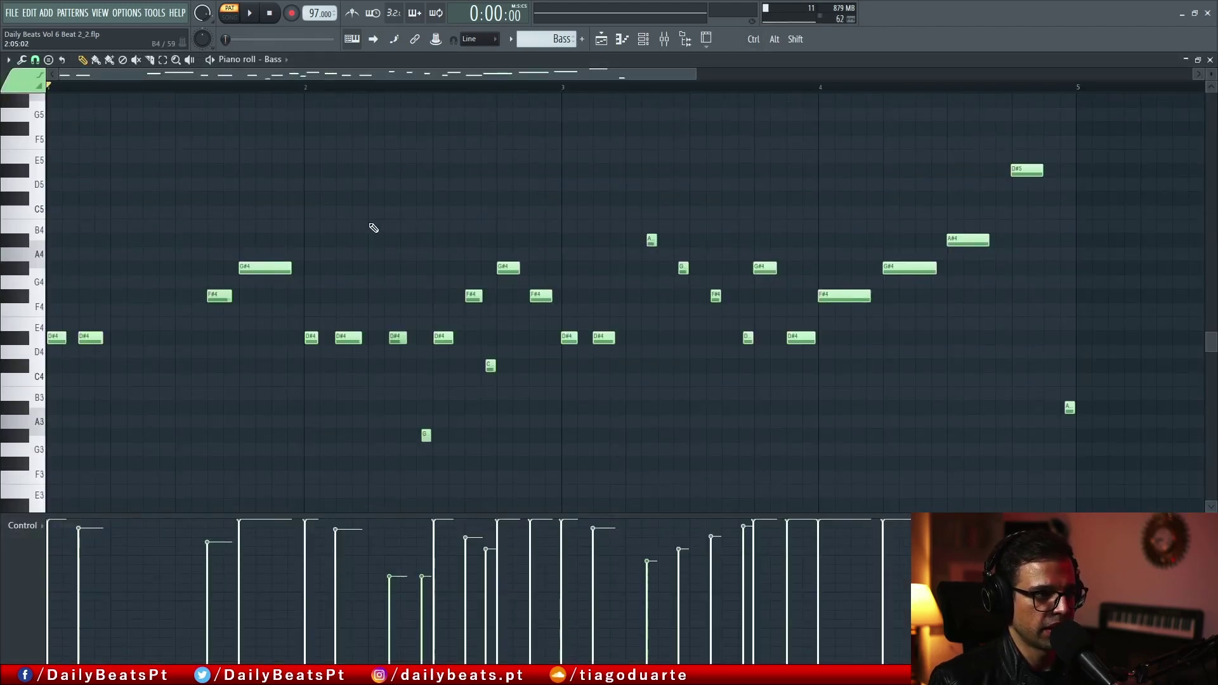
pyautogui.doubleClick(23, 343)
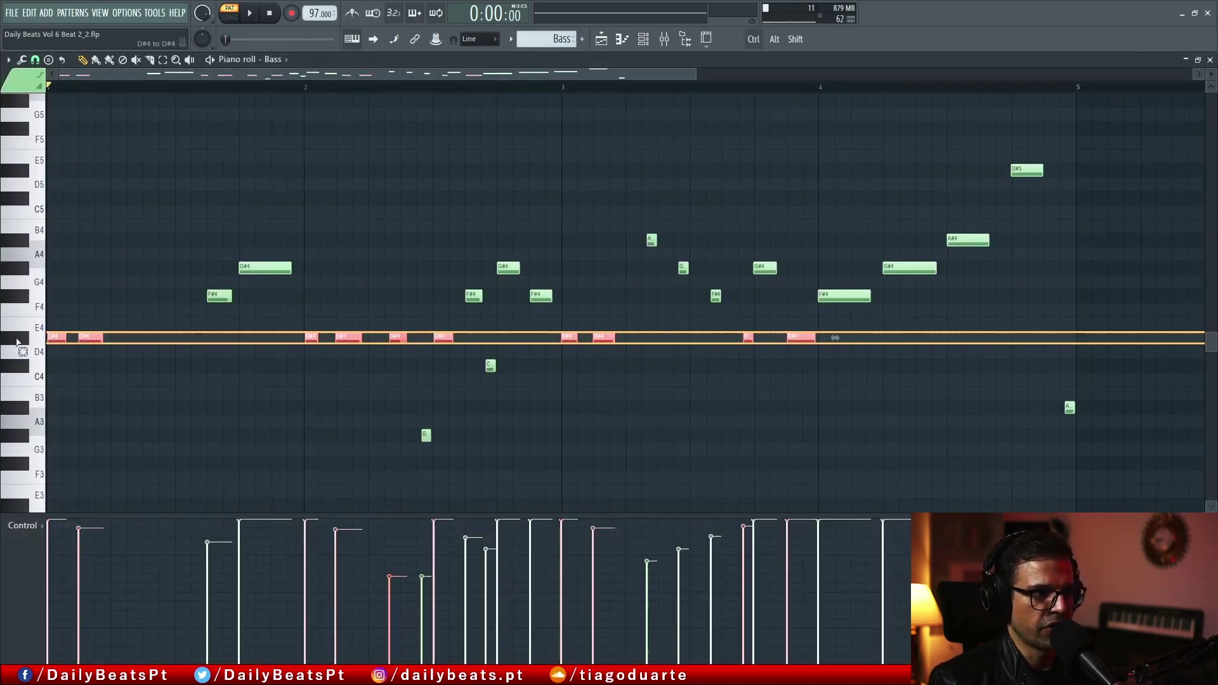
pyautogui.click(231, 245)
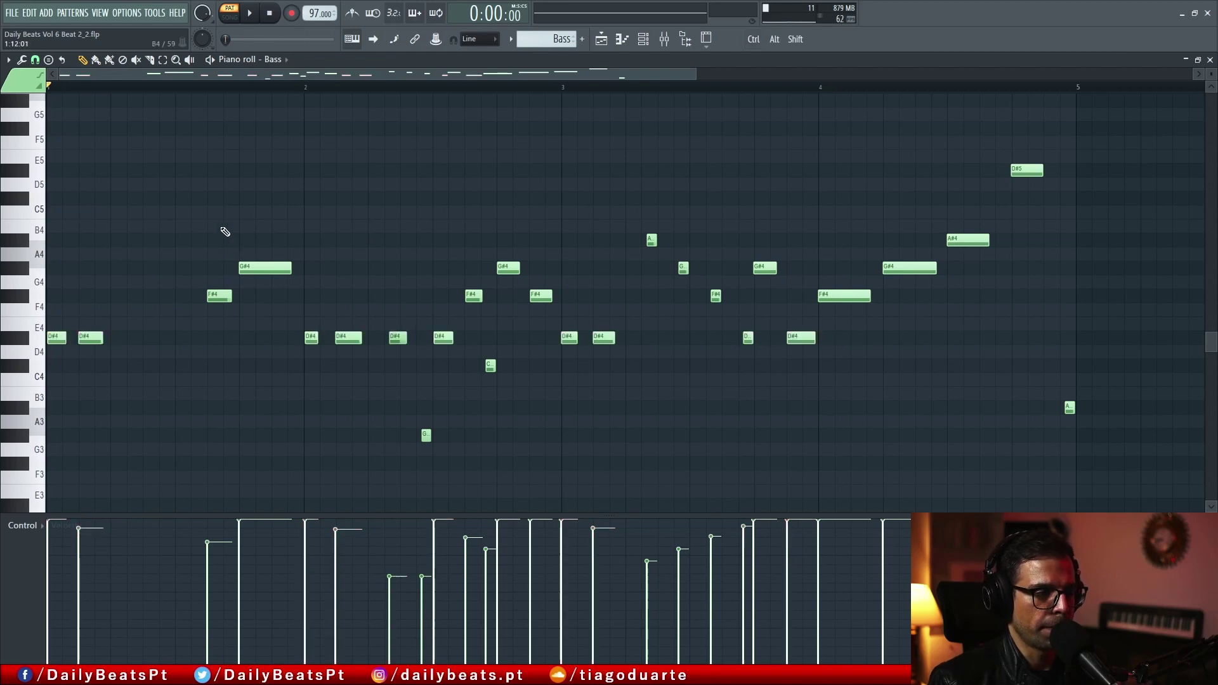
pyautogui.press('space')
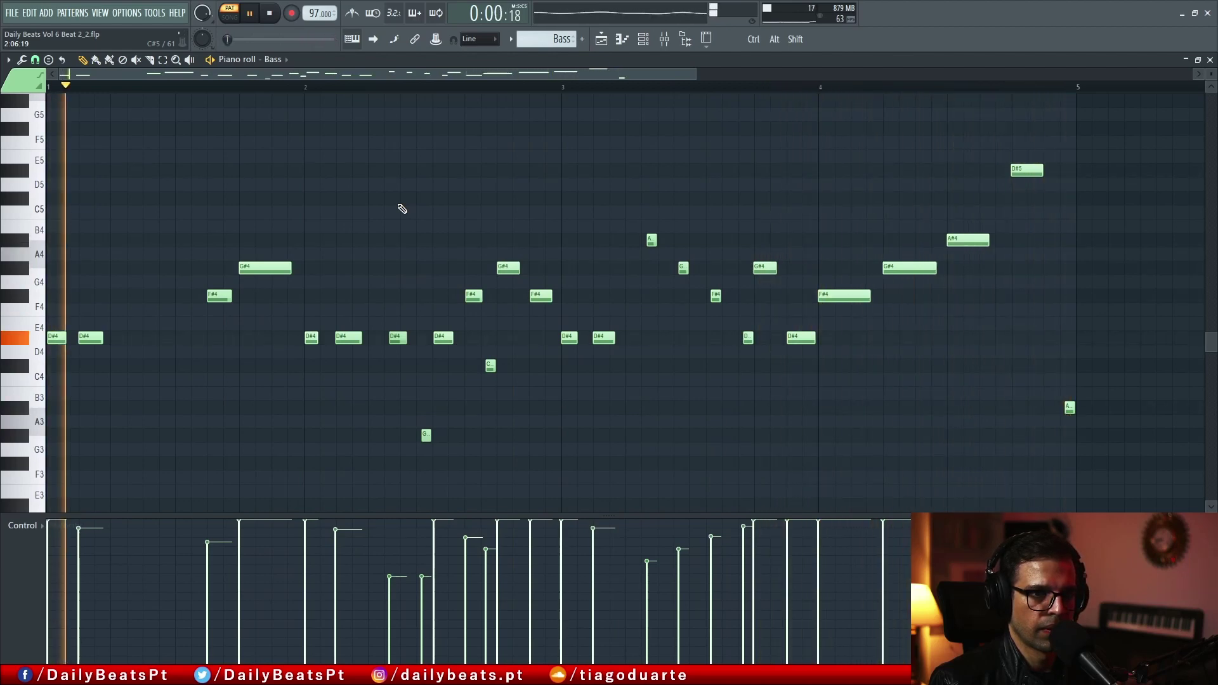
pyautogui.press('space')
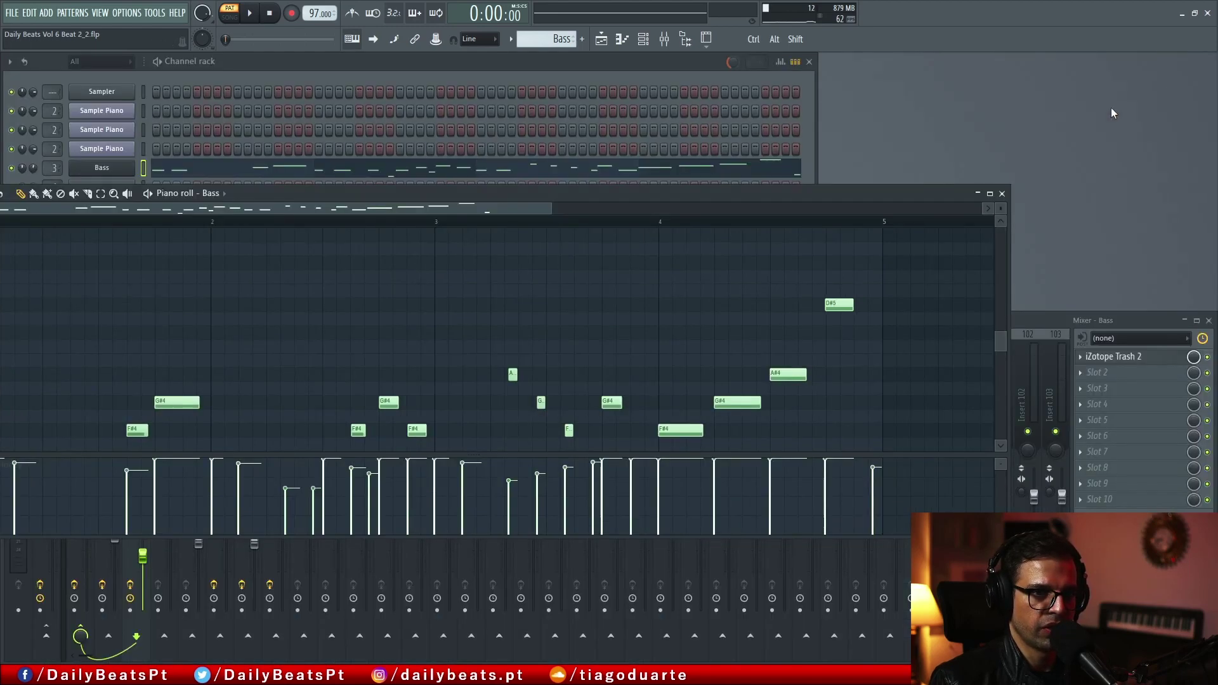
# Restore the maximized Bass piano roll and resize it to leave the lower part of the mixer visible beneath it
pyautogui.click(1197, 59)
pyautogui.moveTo(759, 191); pyautogui.dragTo(838, 162)
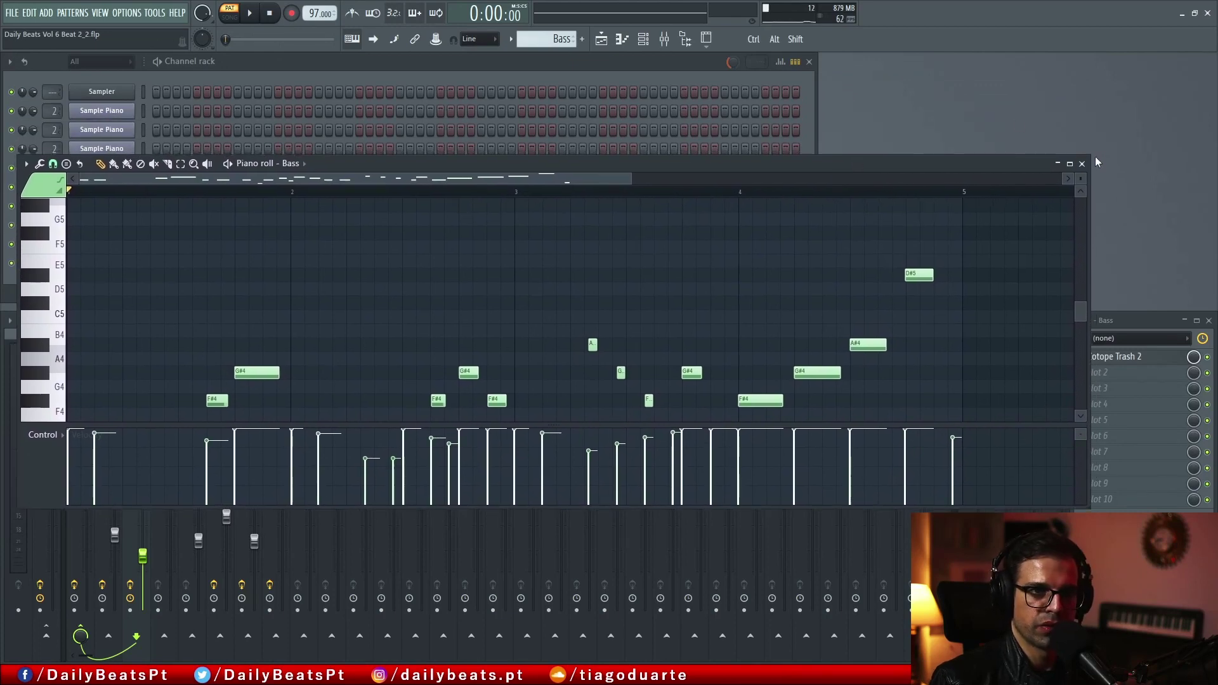
pyautogui.moveTo(1090, 155); pyautogui.dragTo(1213, 56)
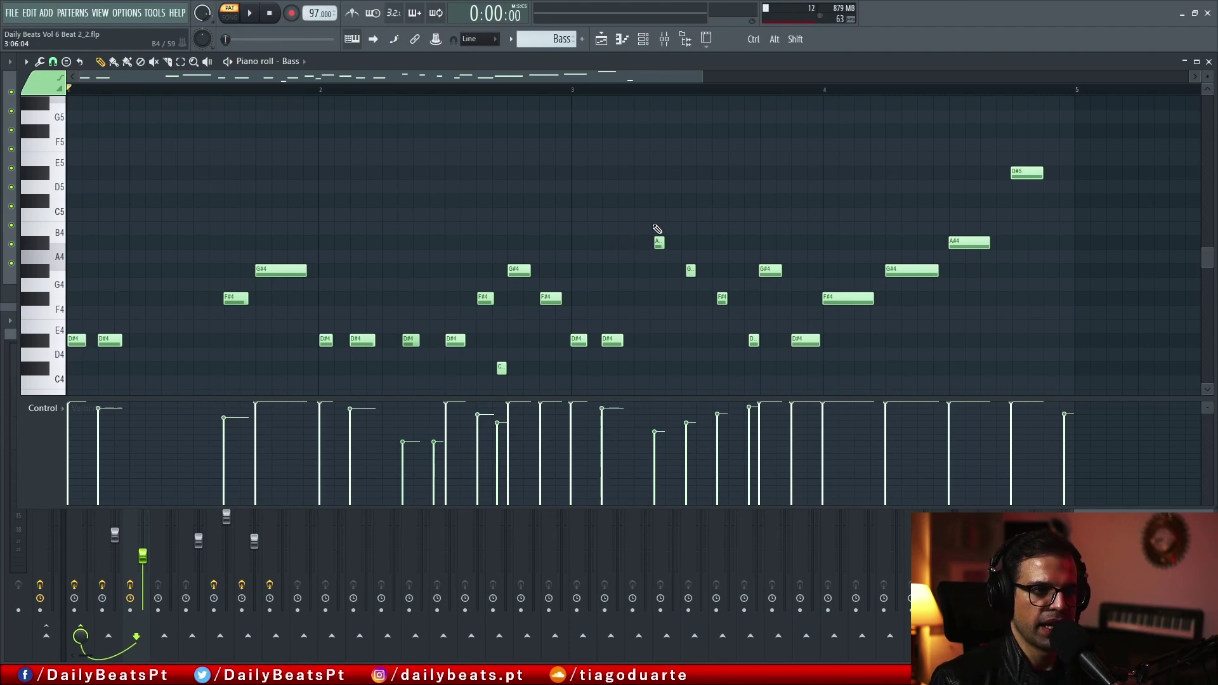
pyautogui.moveTo(640, 209); pyautogui.dragTo(757, 361)
pyautogui.rightClick(734, 363)
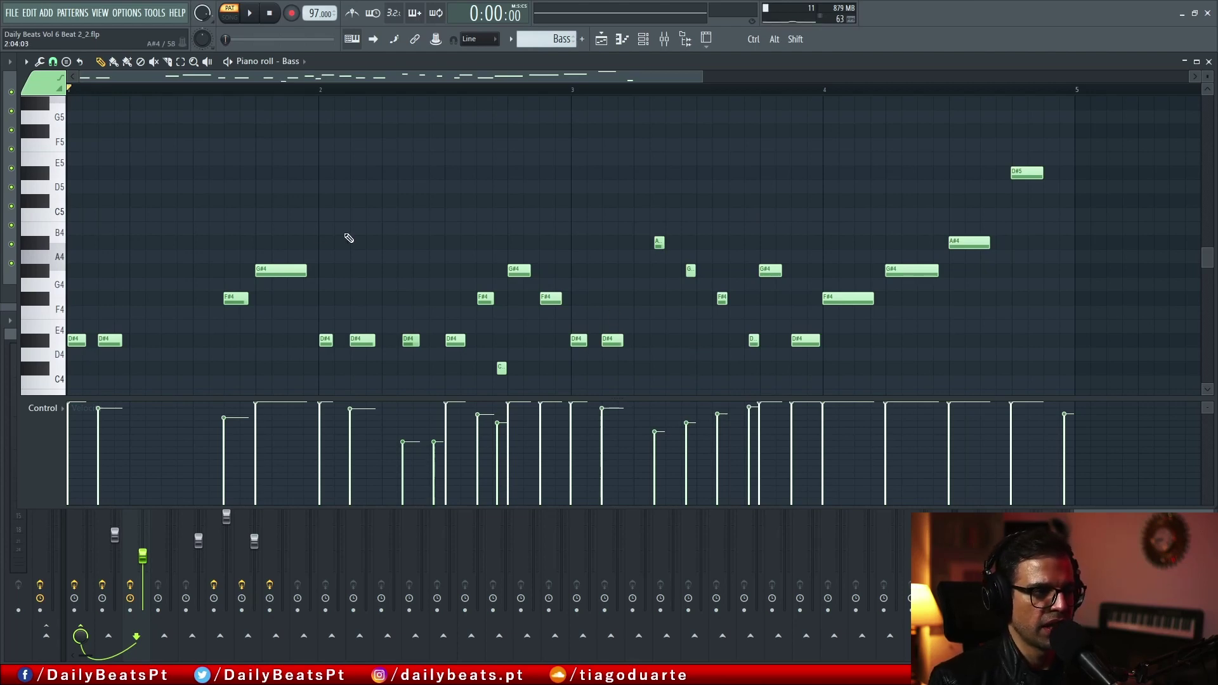
# Audition the D#4 note repeatedly on the Bass piano roll keyboard at varying velocities
pyautogui.click(53, 344)
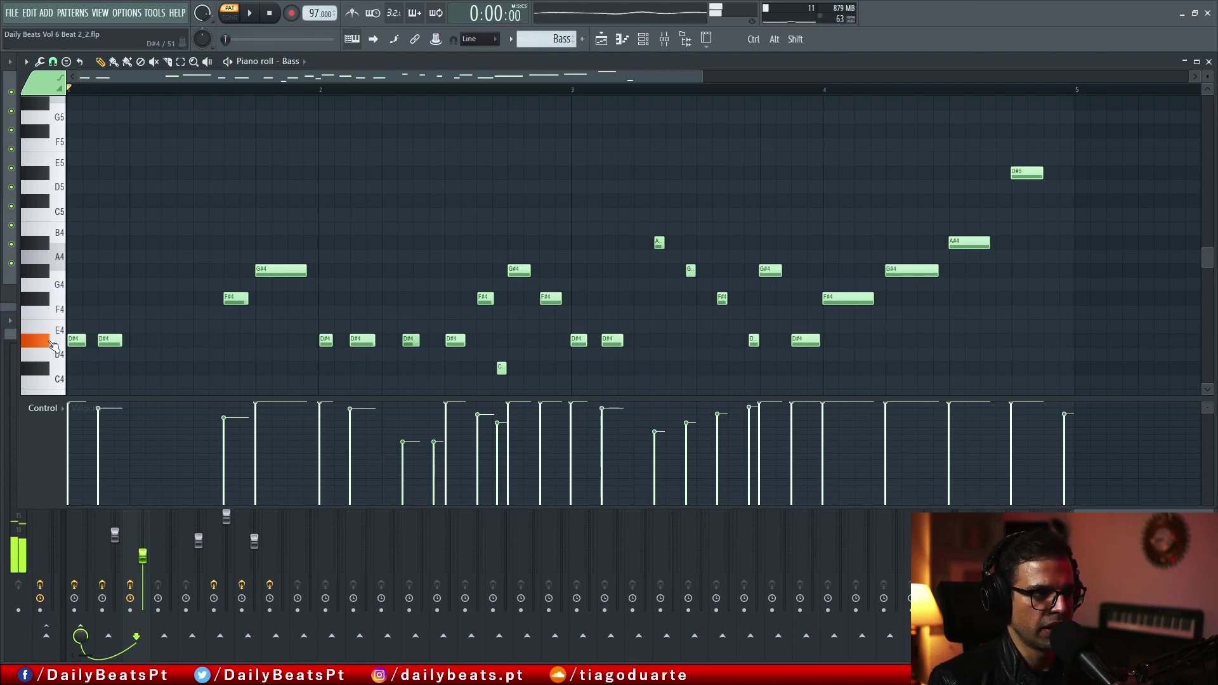
pyautogui.click(53, 344)
pyautogui.click(53, 343)
pyautogui.click(53, 343)
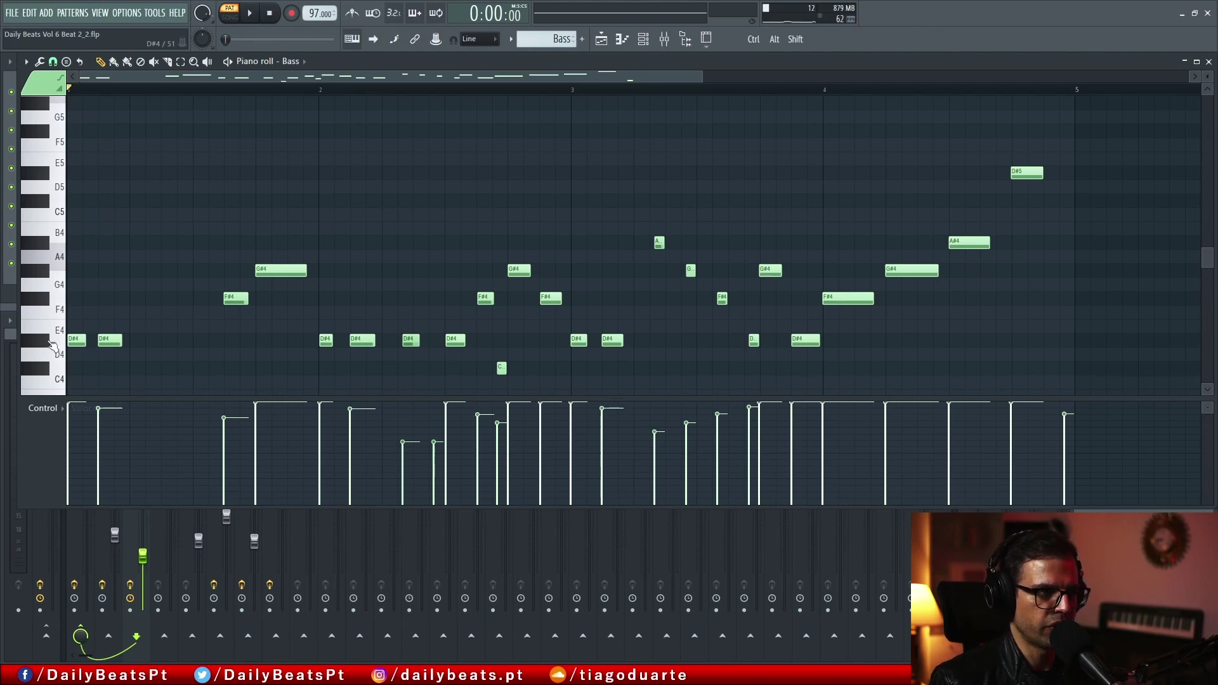
pyautogui.click(40, 344)
pyautogui.click(39, 344)
pyautogui.click(39, 344)
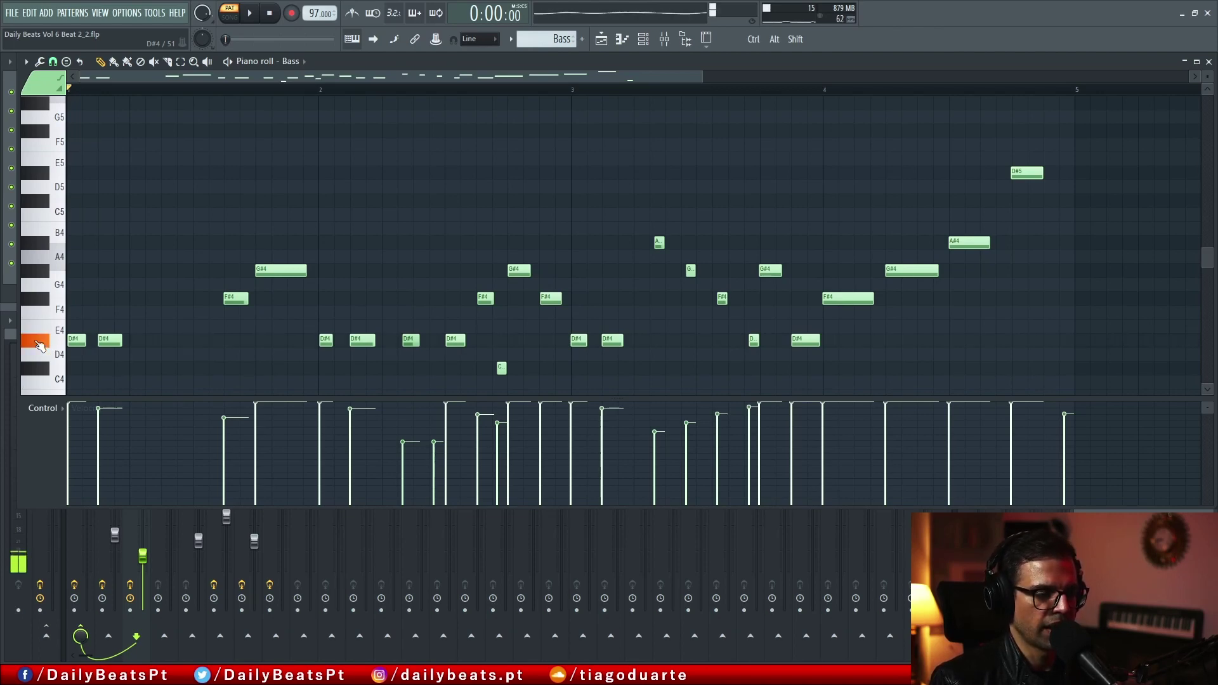
pyautogui.click(40, 344)
pyautogui.click(39, 344)
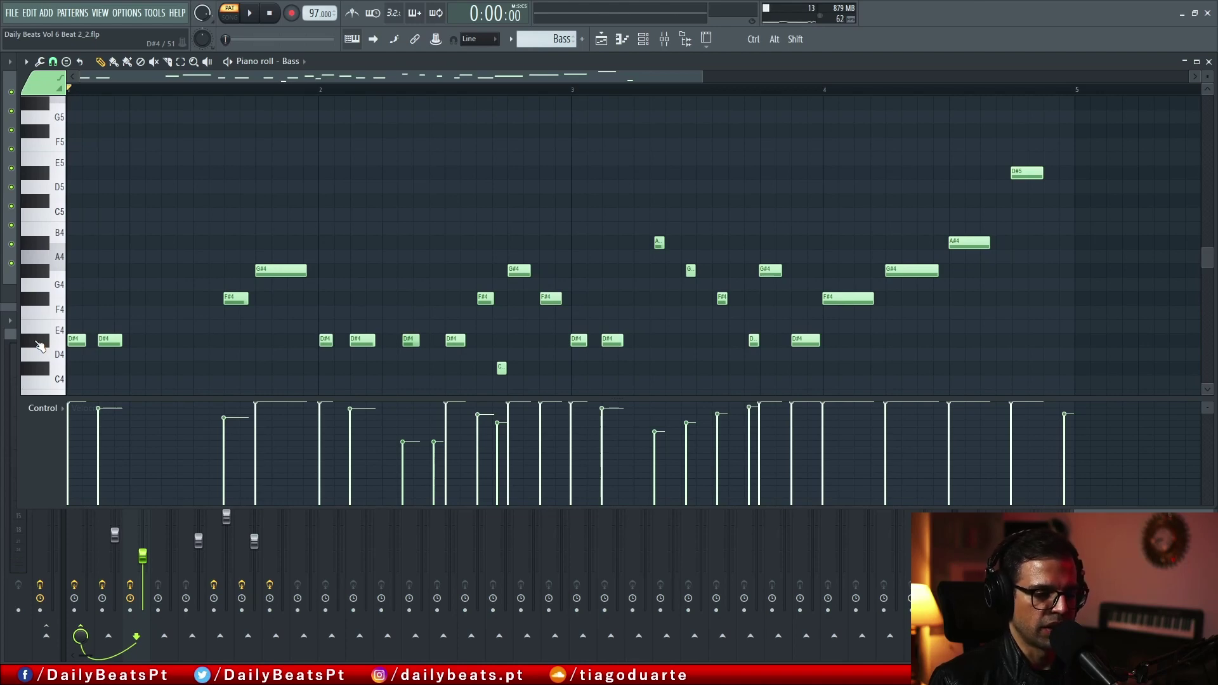
pyautogui.click(39, 344)
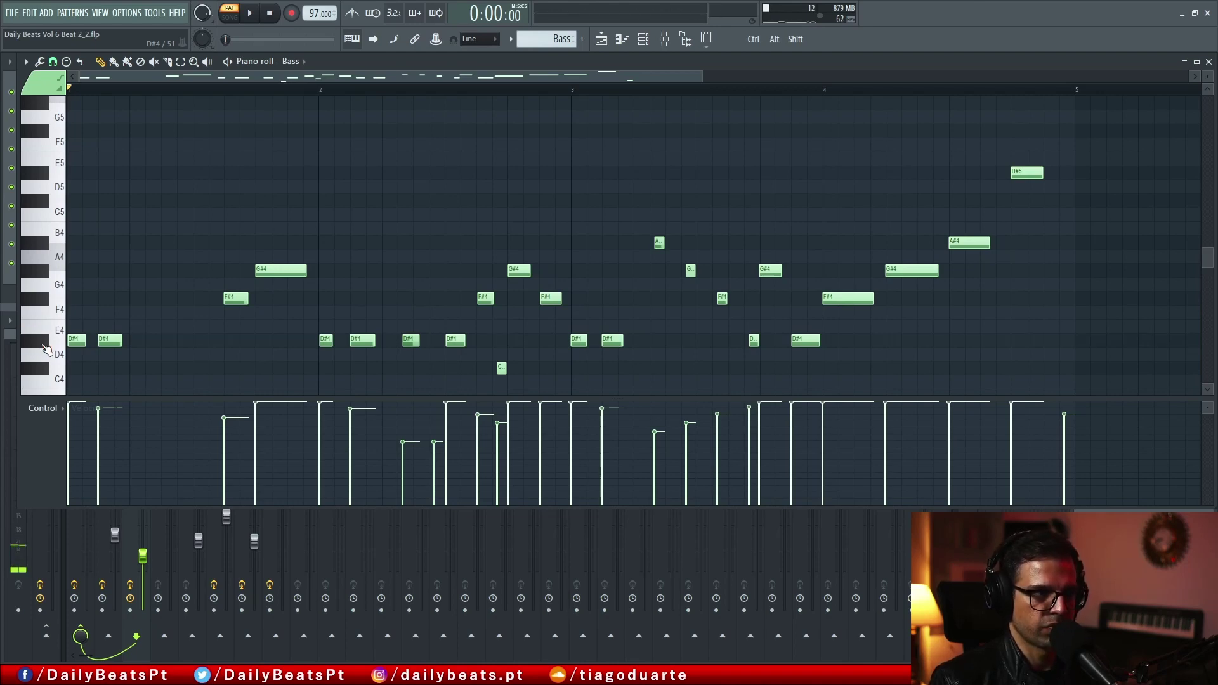
pyautogui.click(39, 345)
pyautogui.click(50, 344)
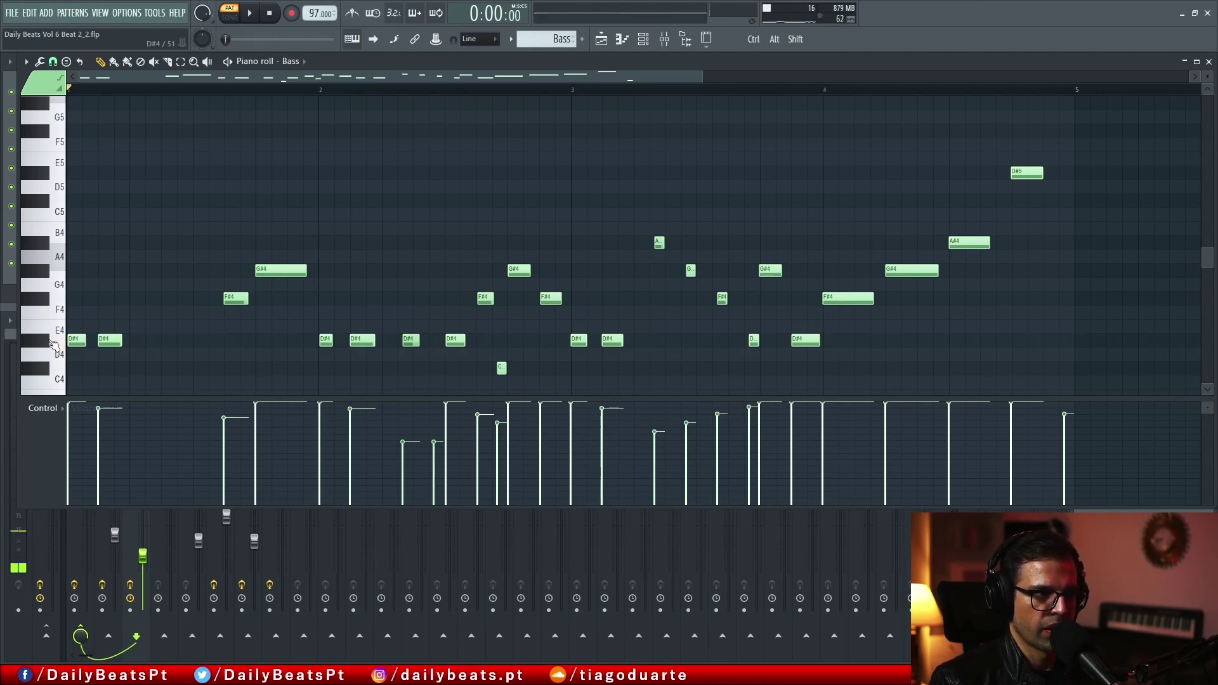
pyautogui.click(42, 344)
pyautogui.click(38, 344)
pyautogui.click(33, 345)
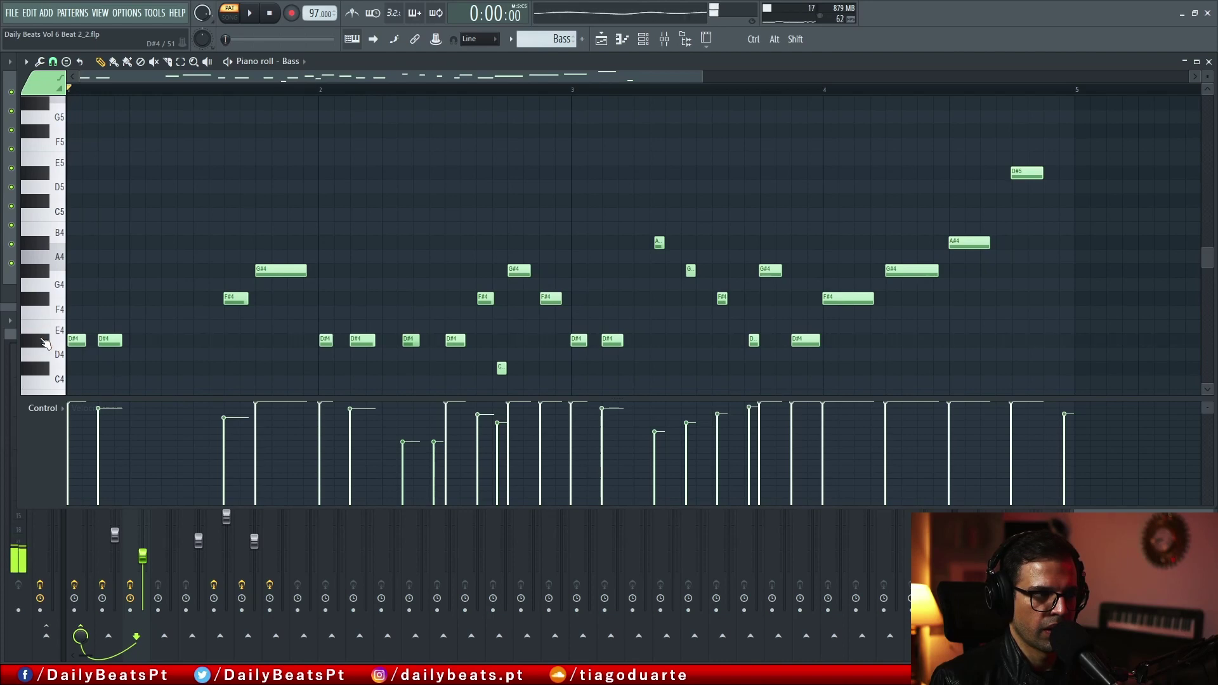
pyautogui.click(43, 344)
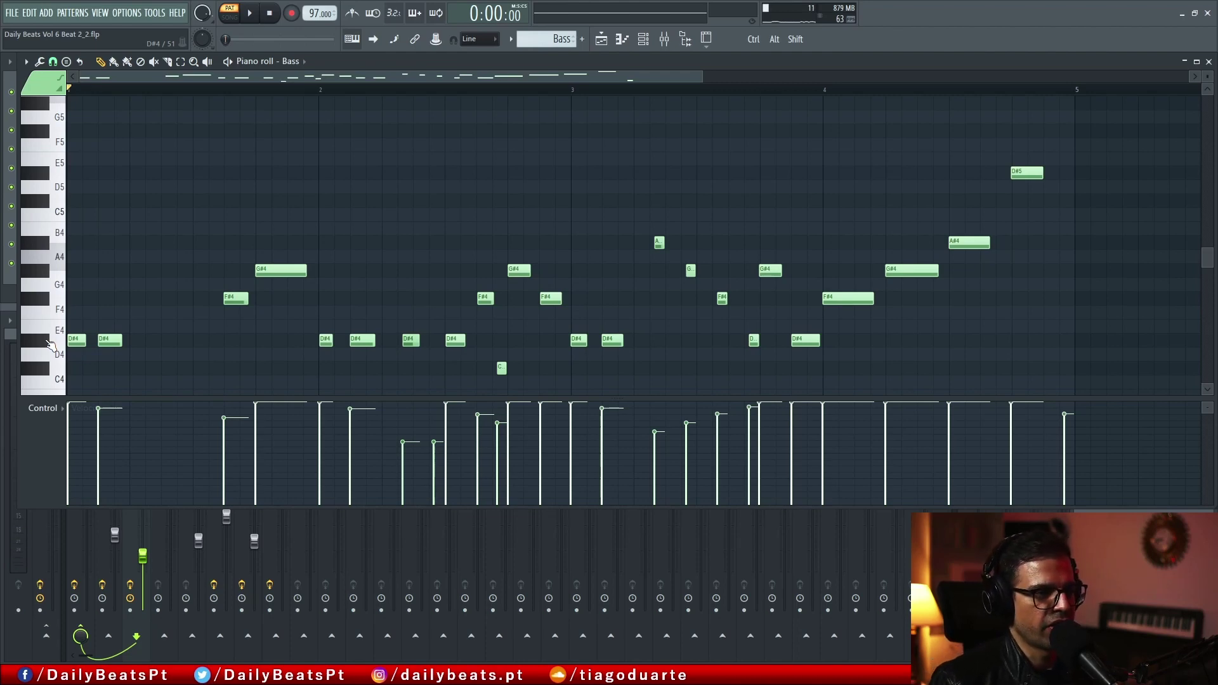
# Audition D#4 once more, look over the whole Bass pattern in the maximized piano roll, and close it
pyautogui.click(50, 343)
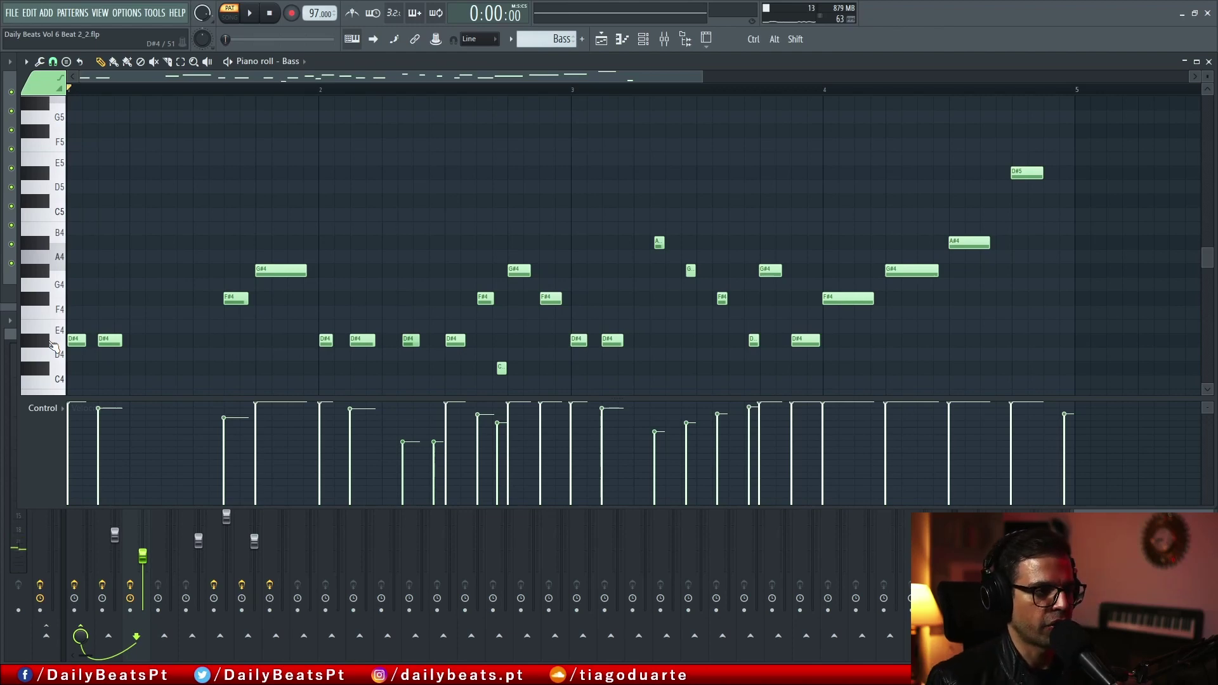
pyautogui.scroll(-2, 331, 368)
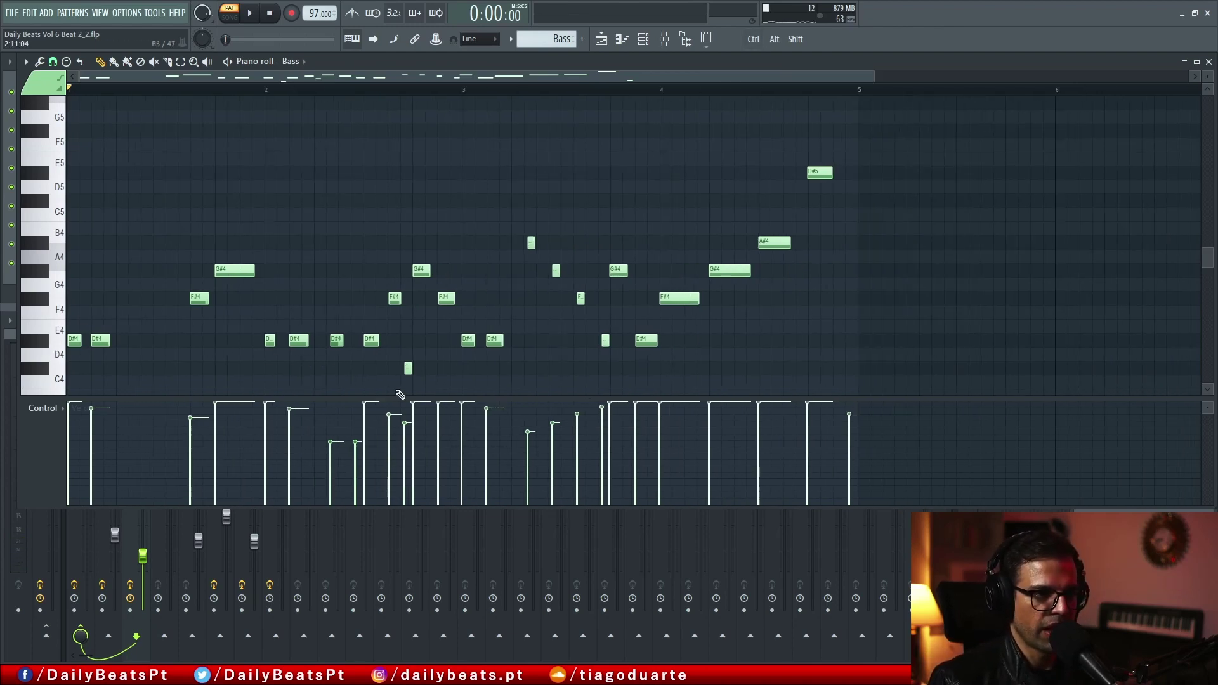
pyautogui.click(1197, 62)
pyautogui.scroll(-2, 792, 335)
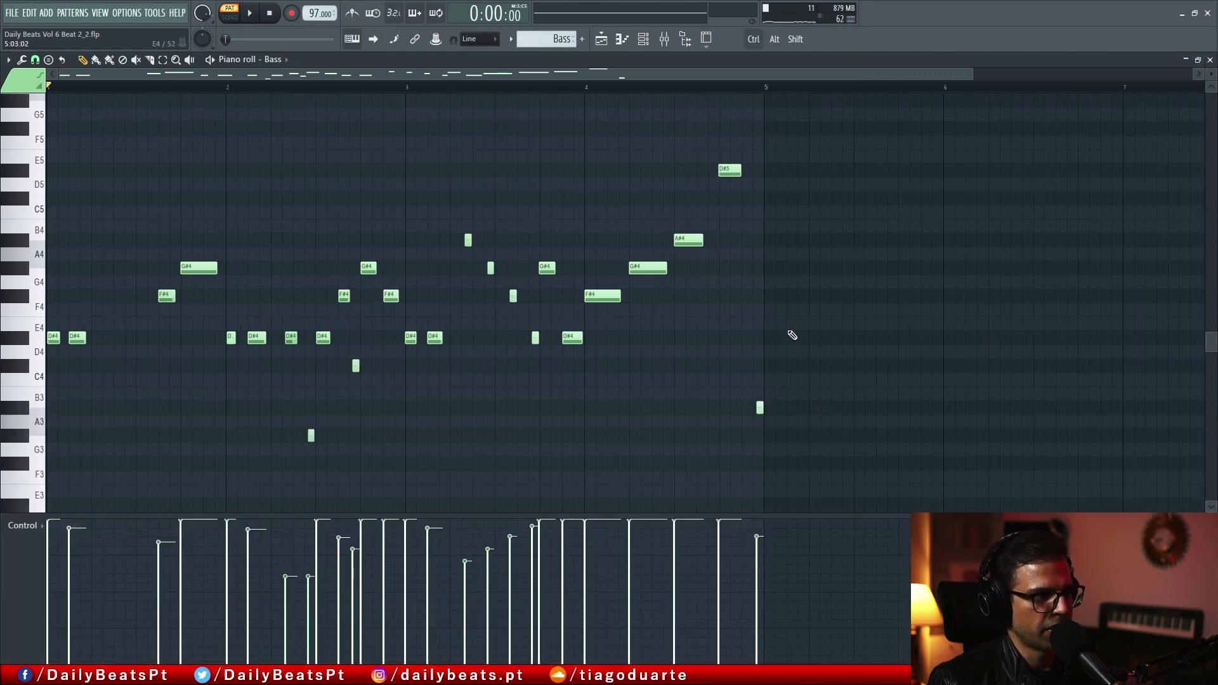
pyautogui.scroll(2, 791, 335)
pyautogui.moveTo(545, 359)
pyautogui.mouseDown()
pyautogui.moveTo(933, 373)
pyautogui.moveTo(941, 318)
pyautogui.moveTo(950, 344)
pyautogui.mouseUp()
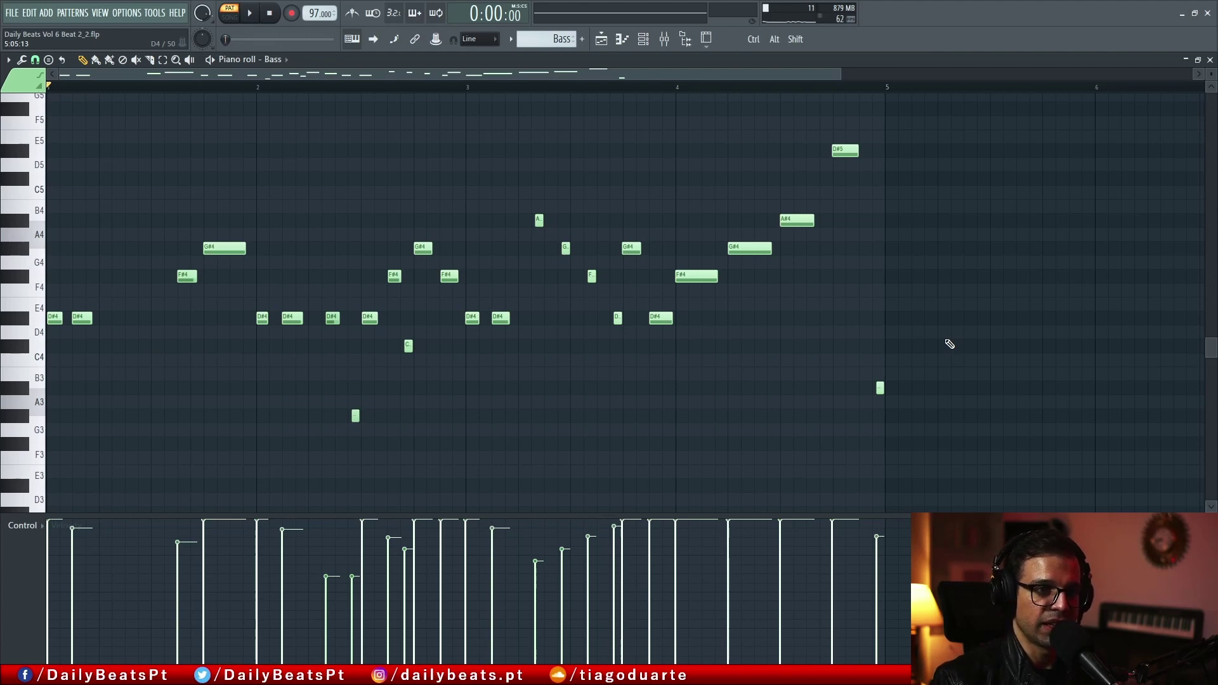
pyautogui.press('Escape')
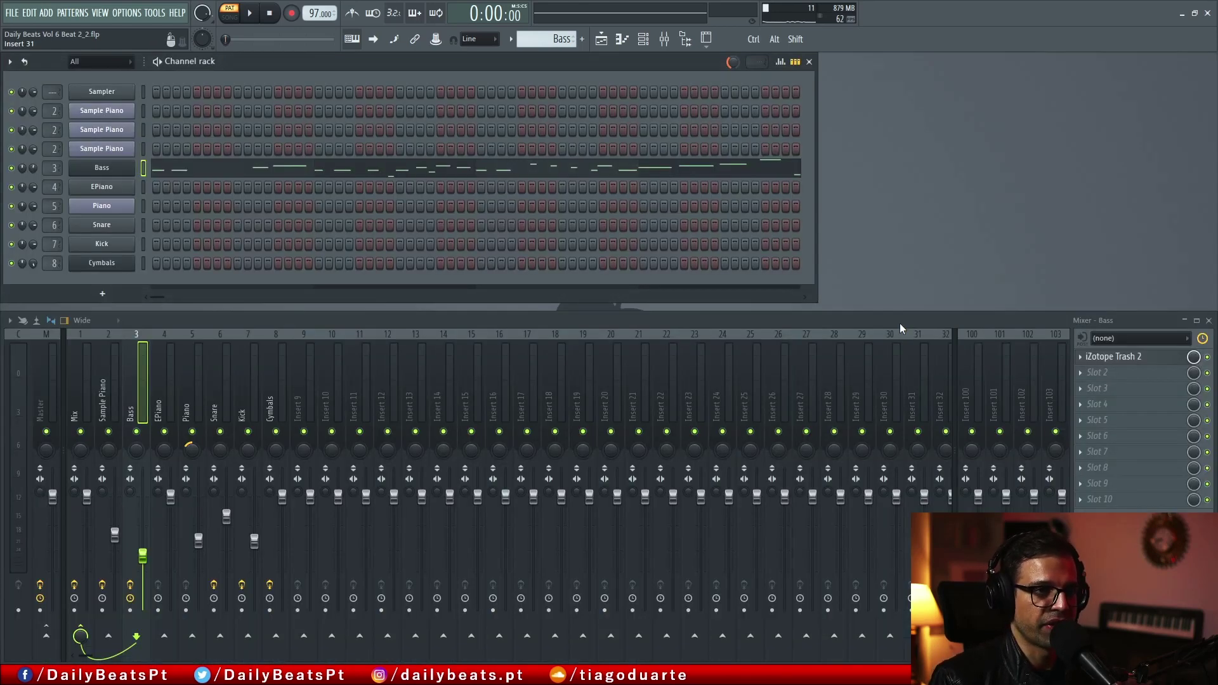
# Open the playlist and play the looped bars 21 to 28 with all tracks in song mode, stopping at the end
pyautogui.click(602, 41)
pyautogui.click(282, 94)
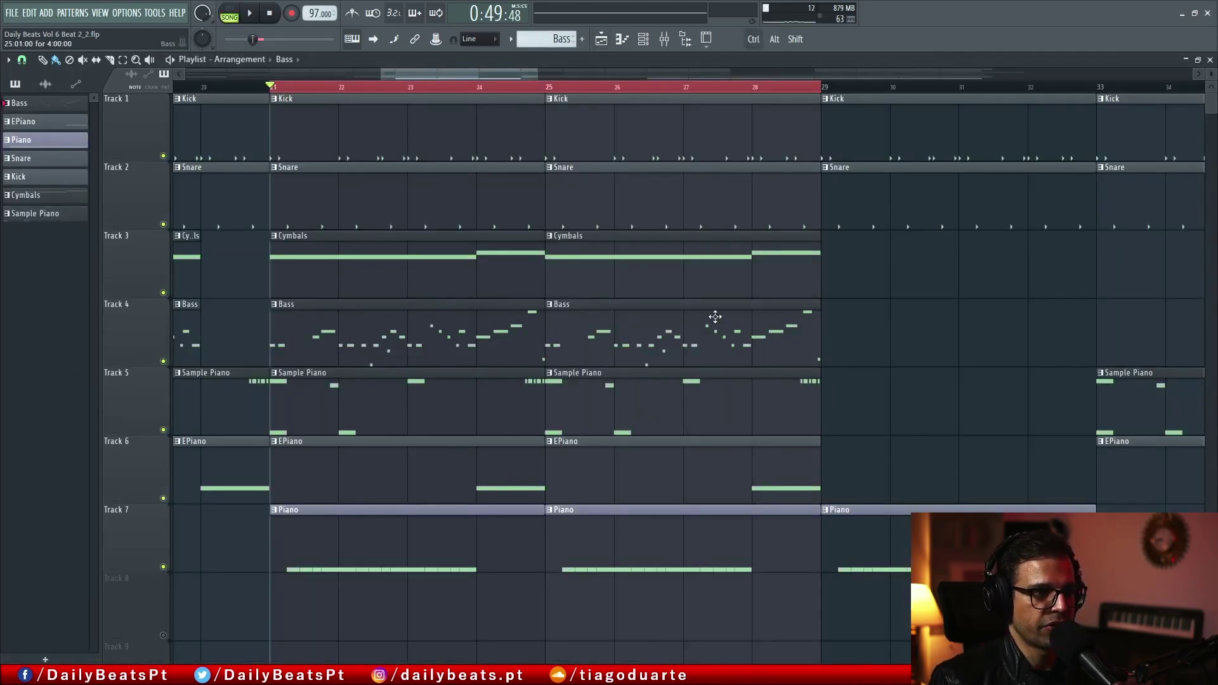
pyautogui.hscroll(-2, 850, 292)
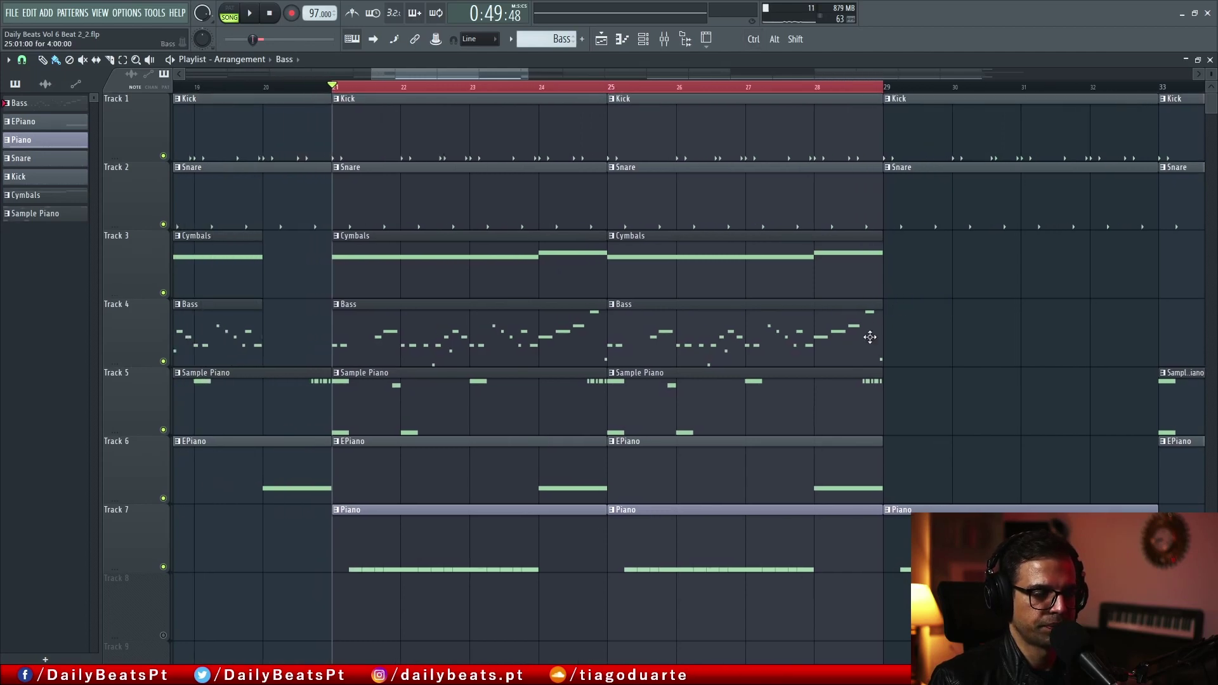
pyautogui.press('space')
pyautogui.hscroll(1, 723, 318)
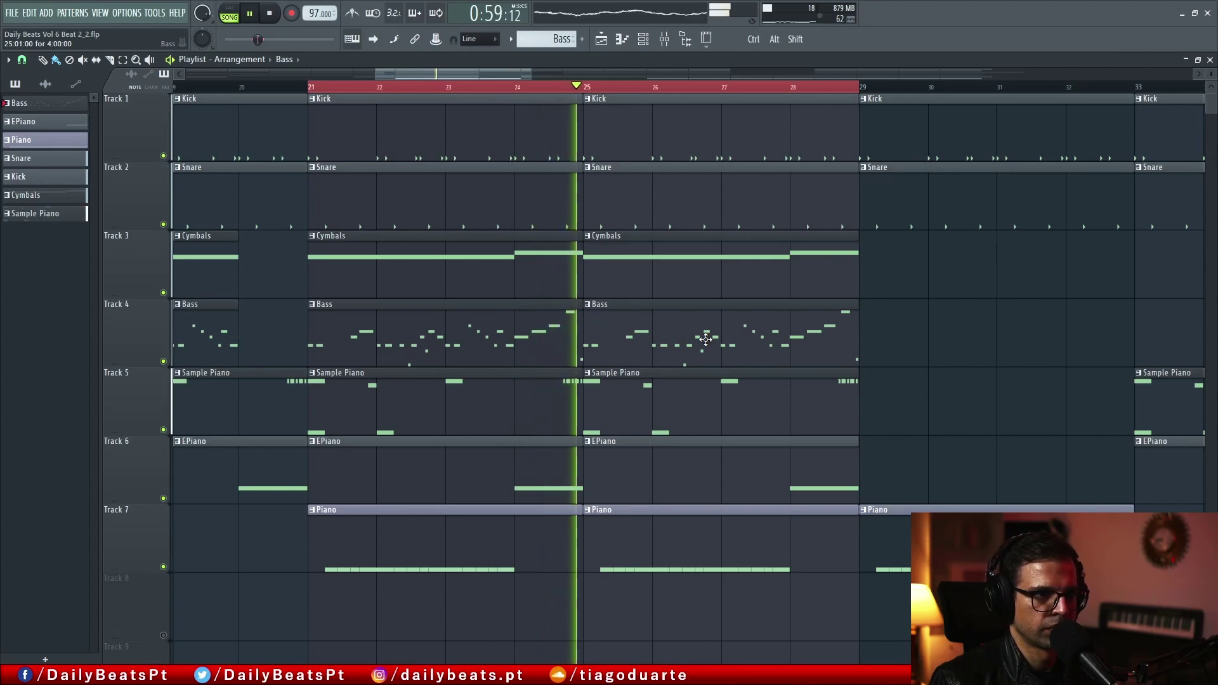
pyautogui.moveTo(713, 347); pyautogui.dragTo(726, 354)
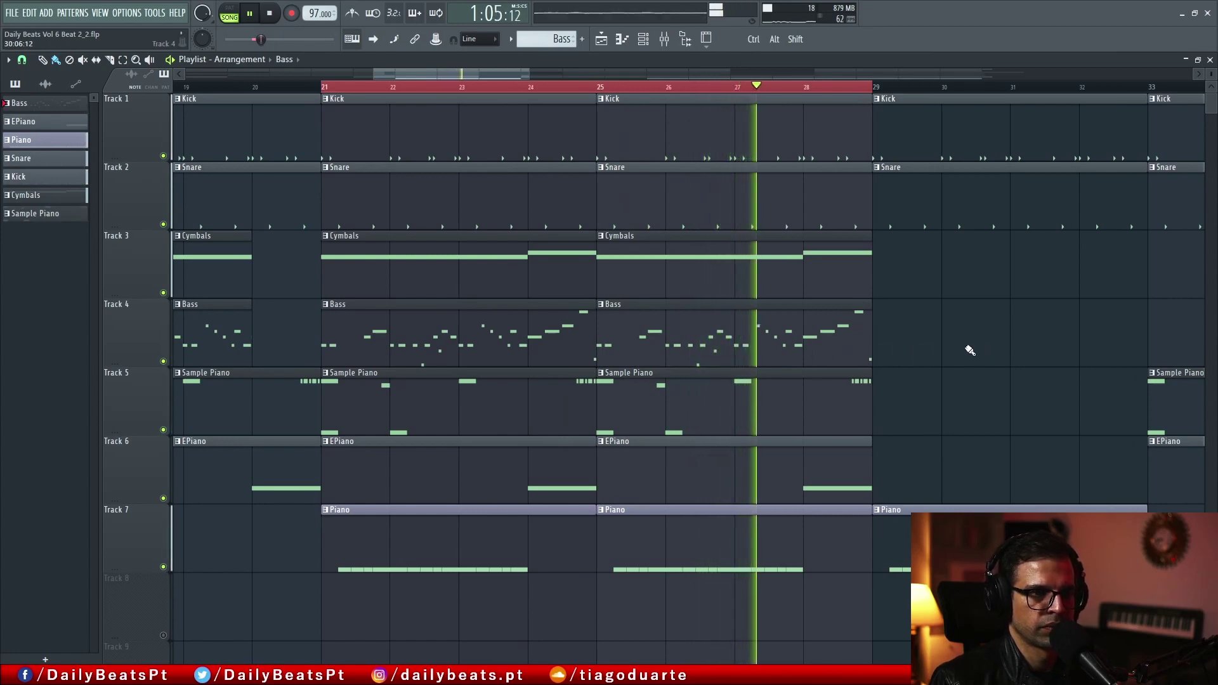
pyautogui.moveTo(976, 354); pyautogui.dragTo(995, 354)
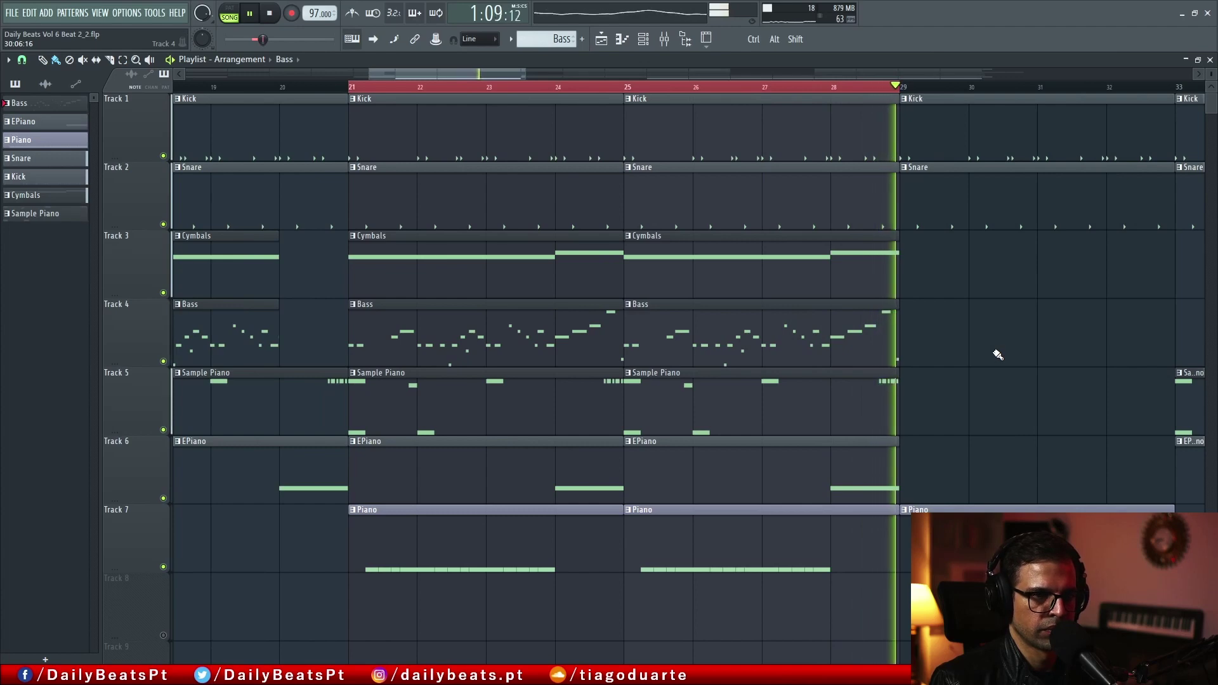
pyautogui.press('space')
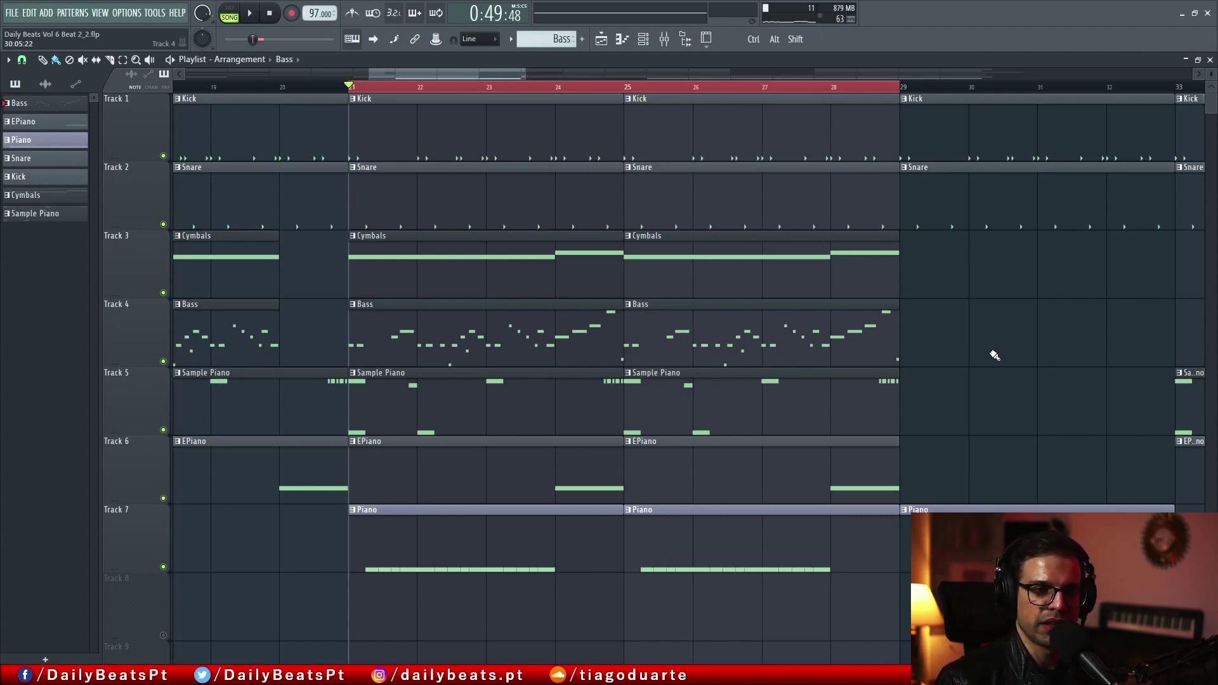
# Clear the time selection over bars 21 to 28 in the playlist and start playing the full arrangement from bar 21
pyautogui.keyDown('ctrl'); pyautogui.click(433, 91); pyautogui.keyUp('ctrl')
pyautogui.scroll(-6, 865, 264)
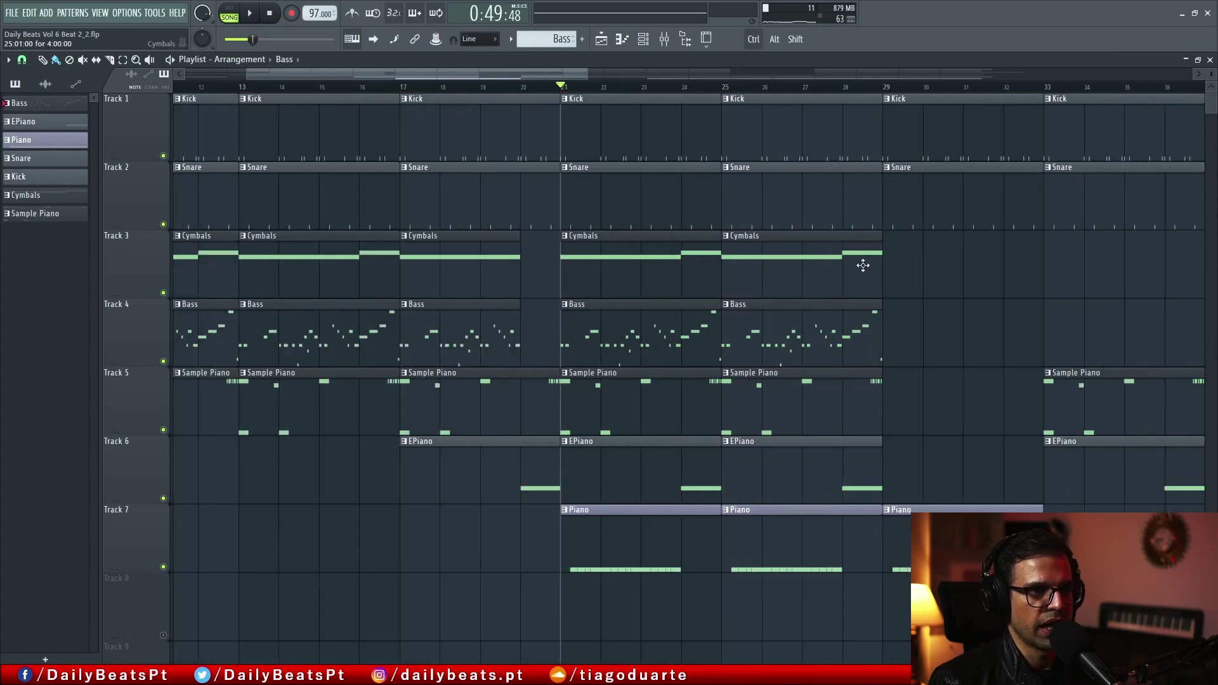
pyautogui.moveTo(865, 274); pyautogui.dragTo(574, 331)
pyautogui.press('space')
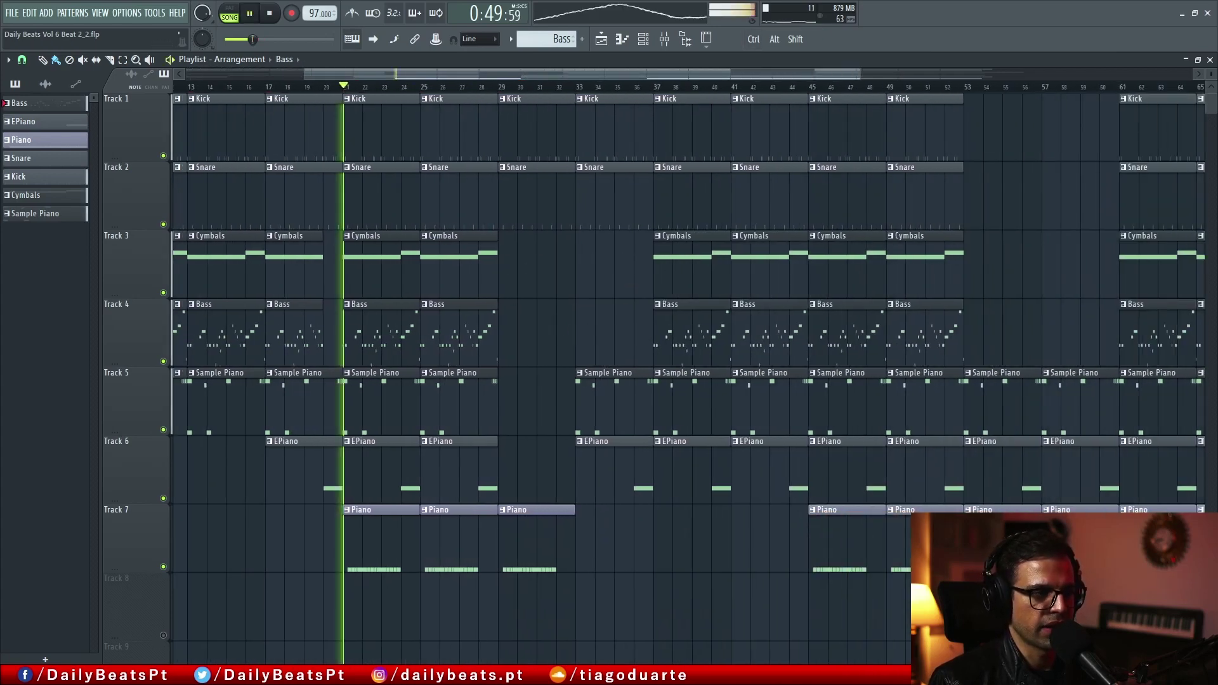